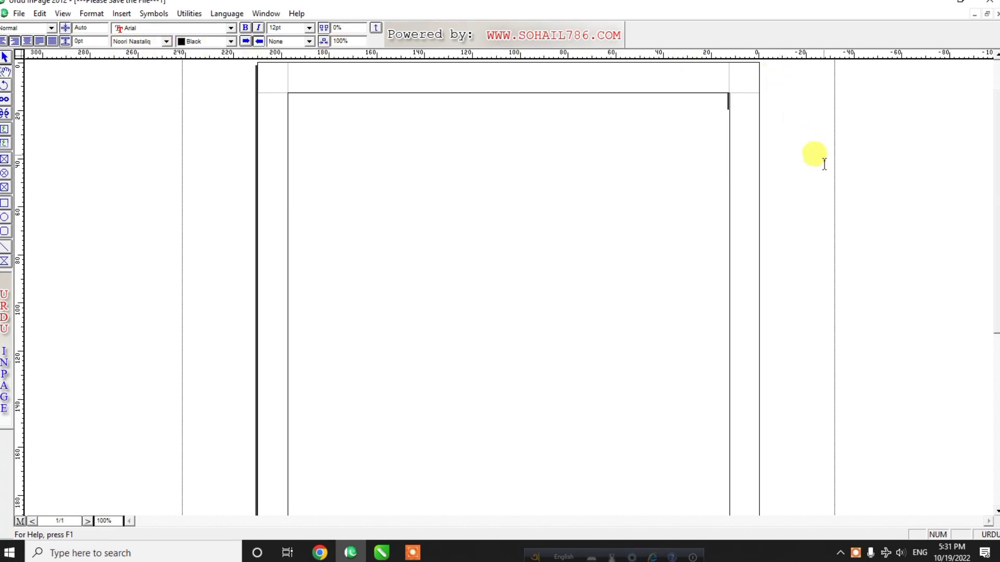
Minimize InPage and switch to the 2023 final calendar1 drawing in CorelDRAW
click(933, 6)
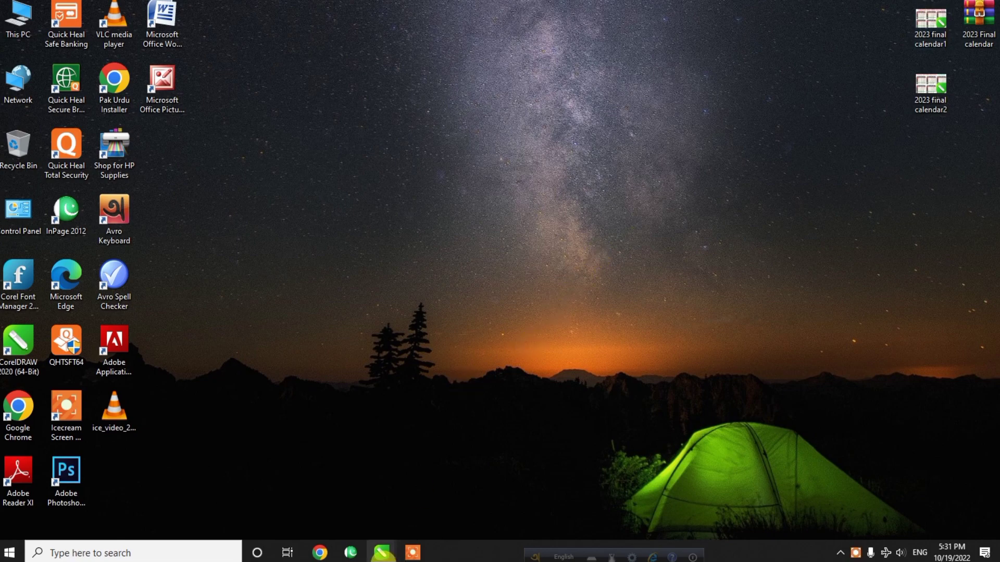
mouse_move(382, 553)
click(343, 514)
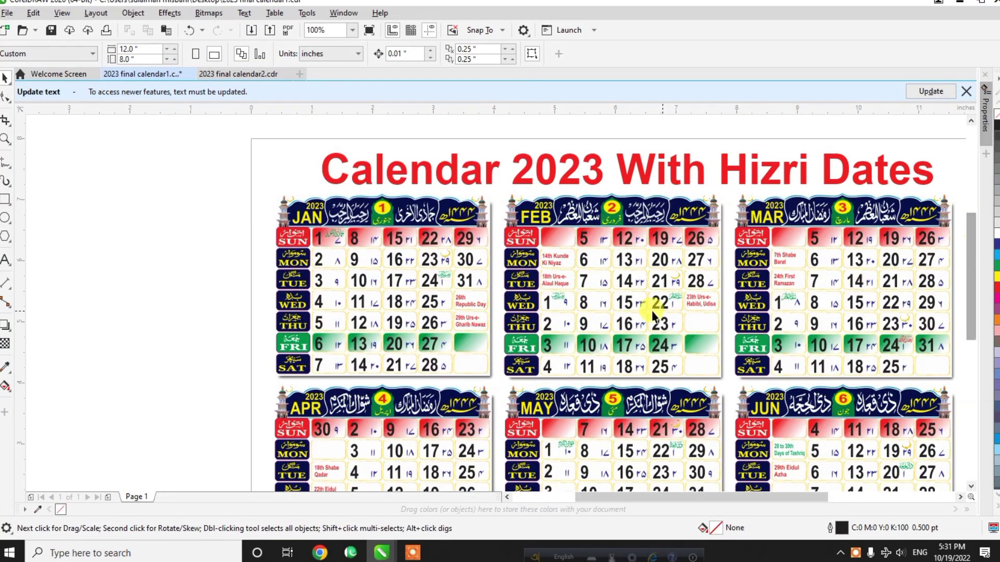
Examine the January calendar up close, selecting its date column, green Hijri month label and red holiday notes individually
scroll(469, 216, up, 2)
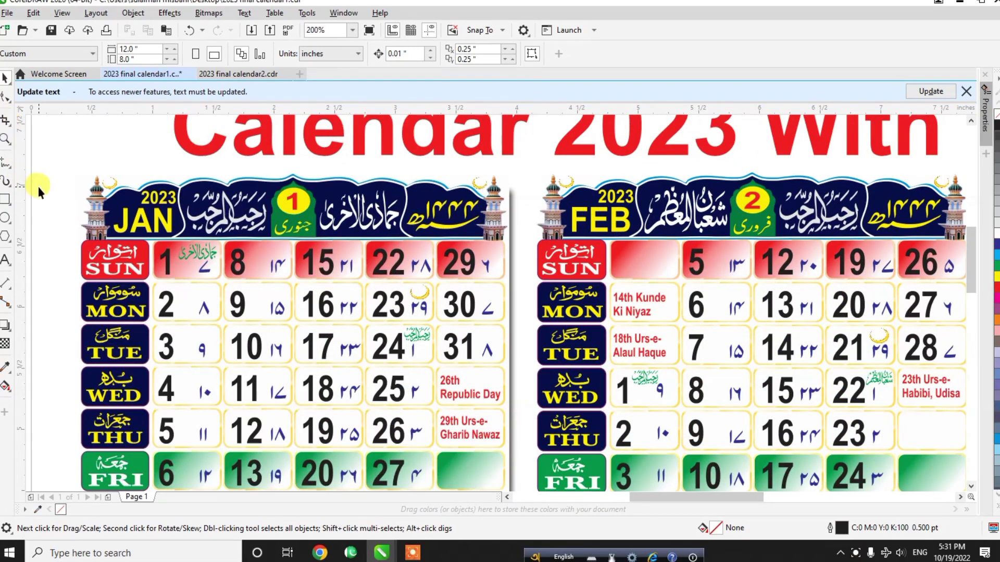
scroll(330, 190, down, 2)
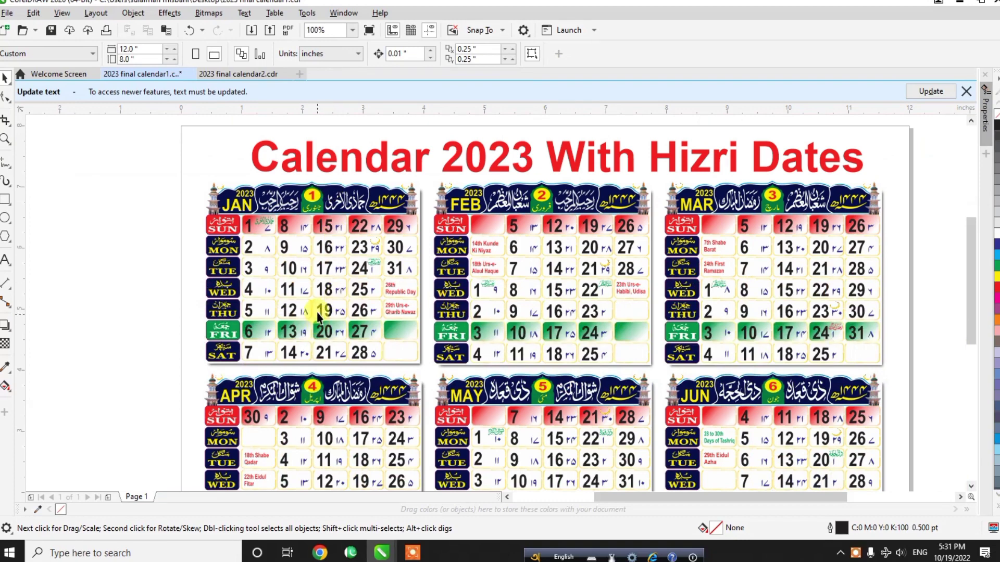
scroll(317, 308, up, 2)
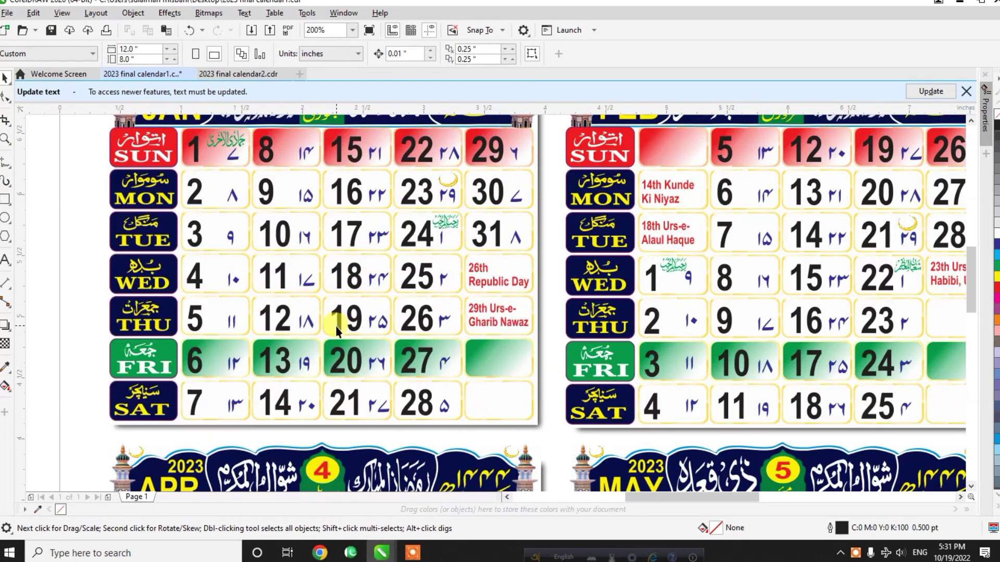
scroll(333, 328, down, 2)
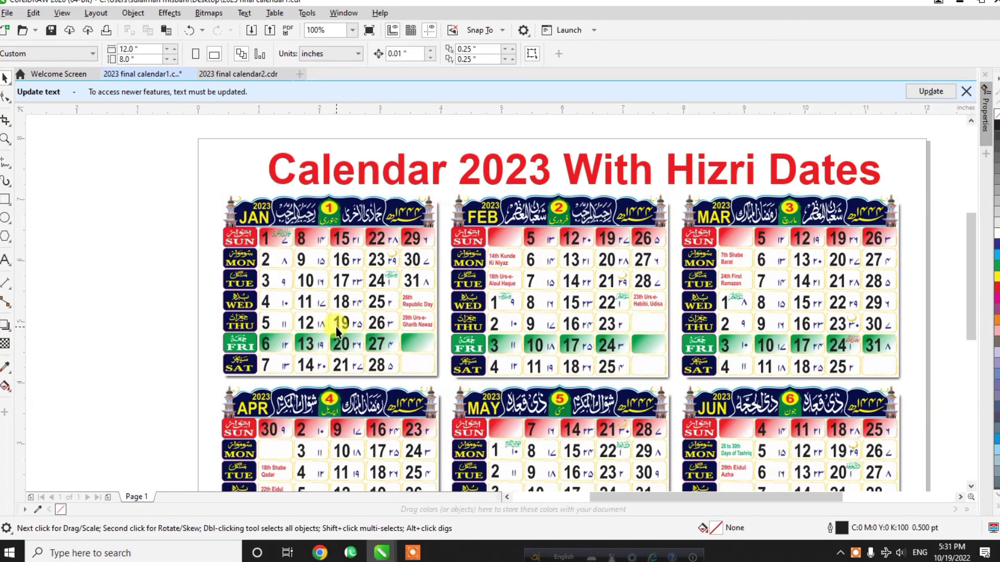
click(344, 257)
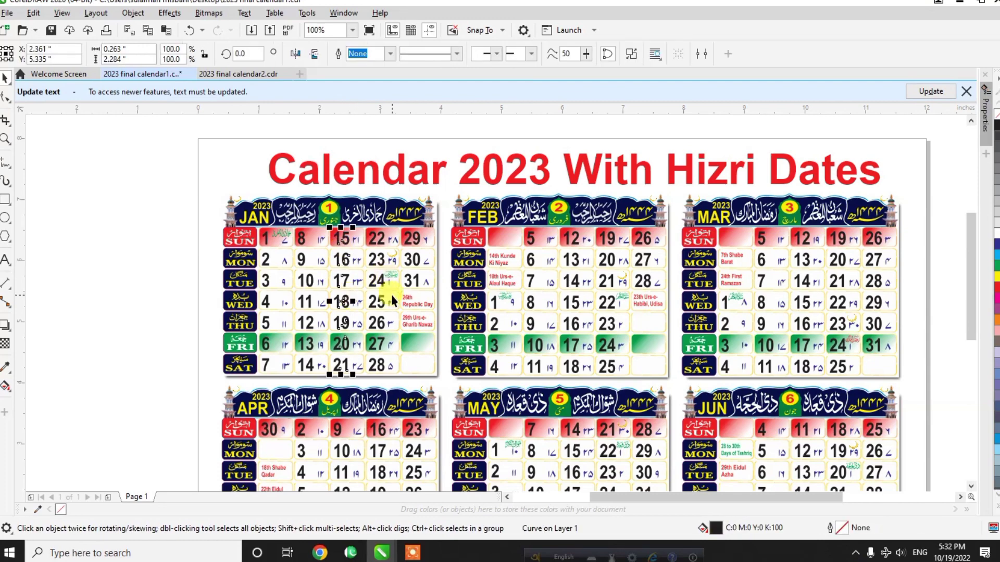
click(388, 275)
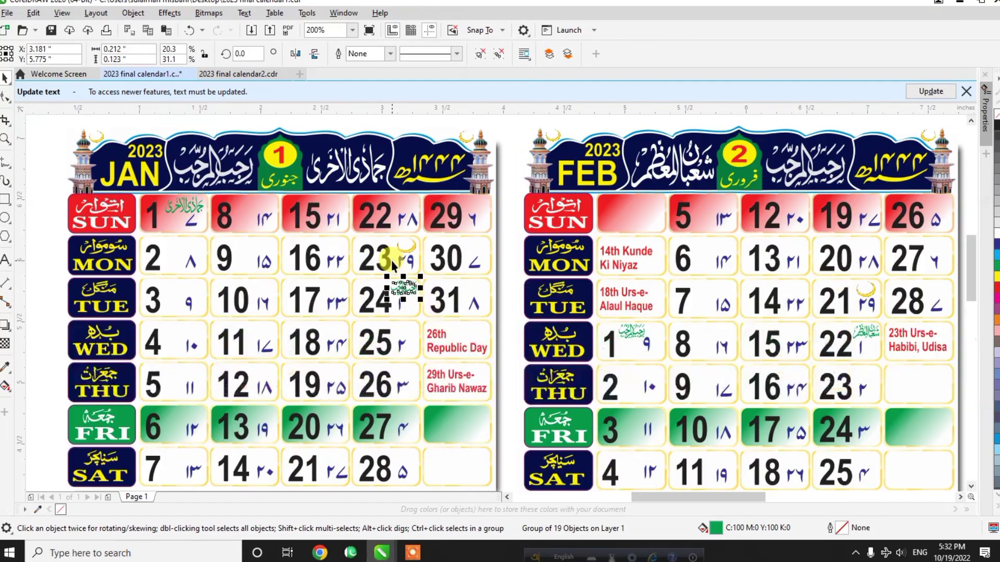
scroll(391, 260, up, 2)
click(453, 351)
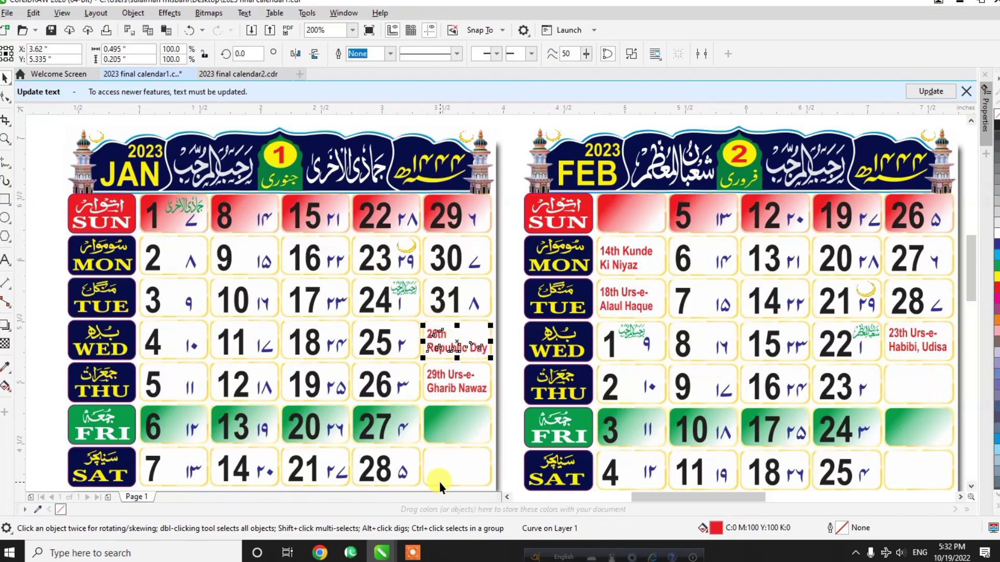
click(452, 389)
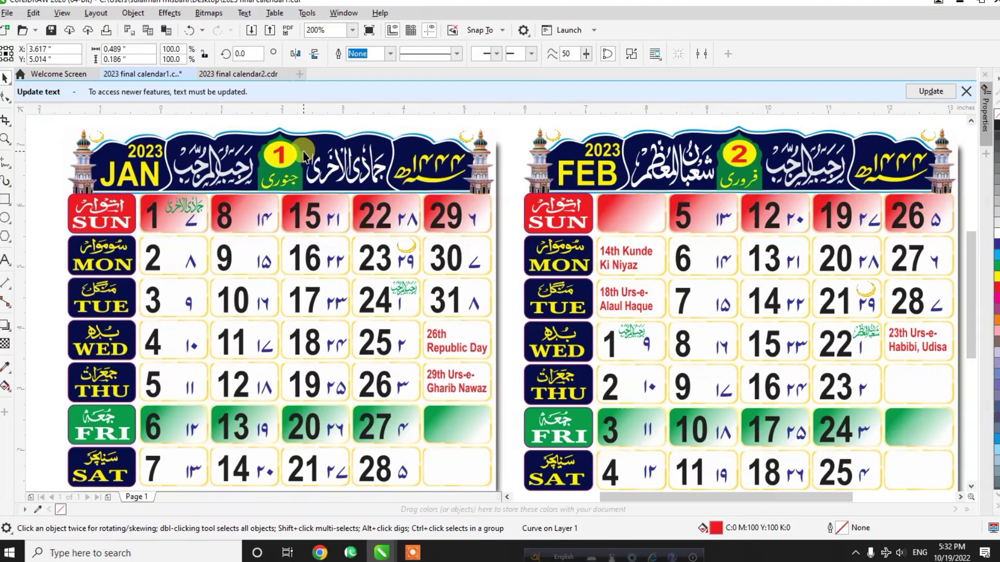
Examine the March calendar and the April to June calendars, selecting the June group to check it
scroll(306, 154, down, 2)
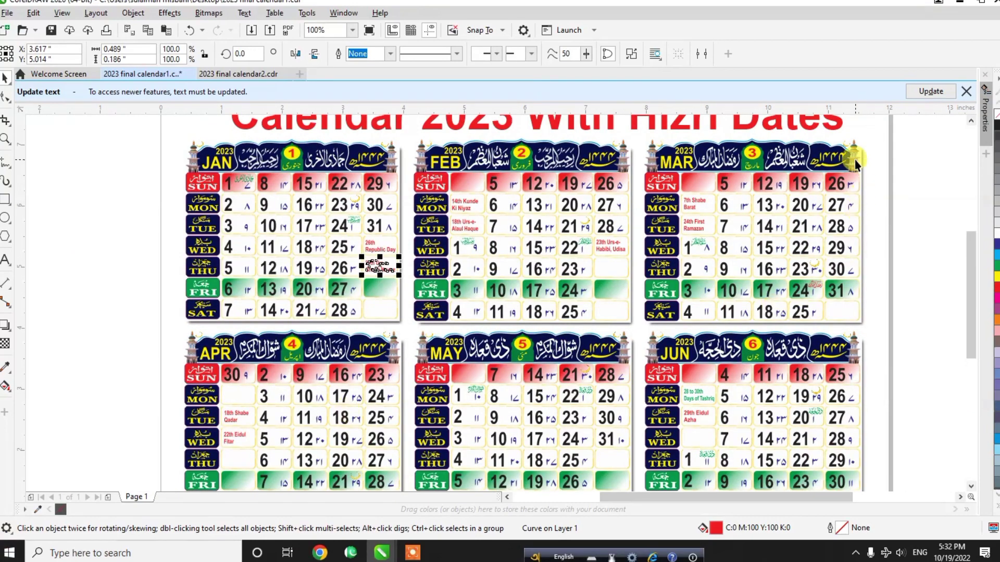
scroll(854, 160, up, 2)
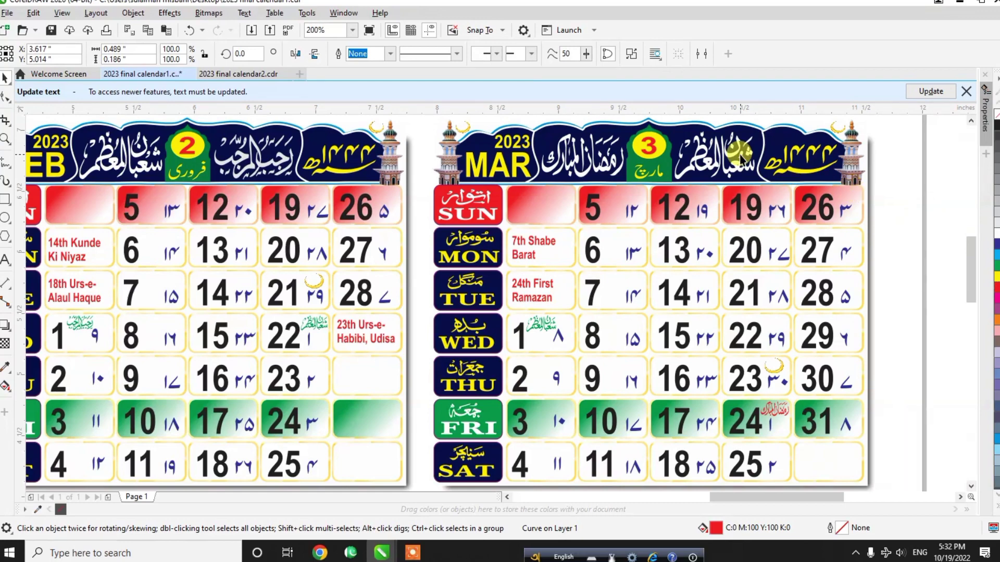
scroll(740, 155, down, 2)
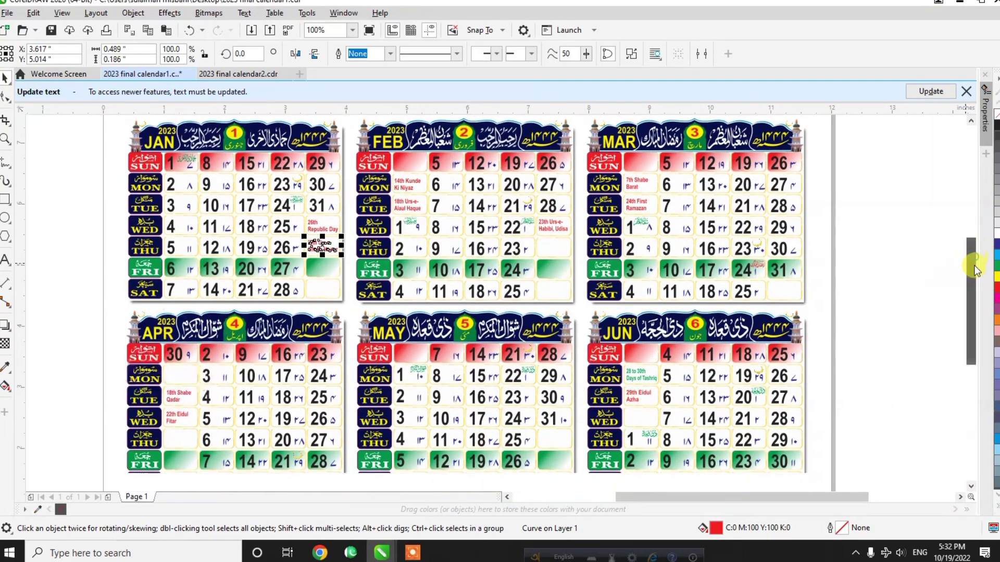
drag(975, 263, 975, 286)
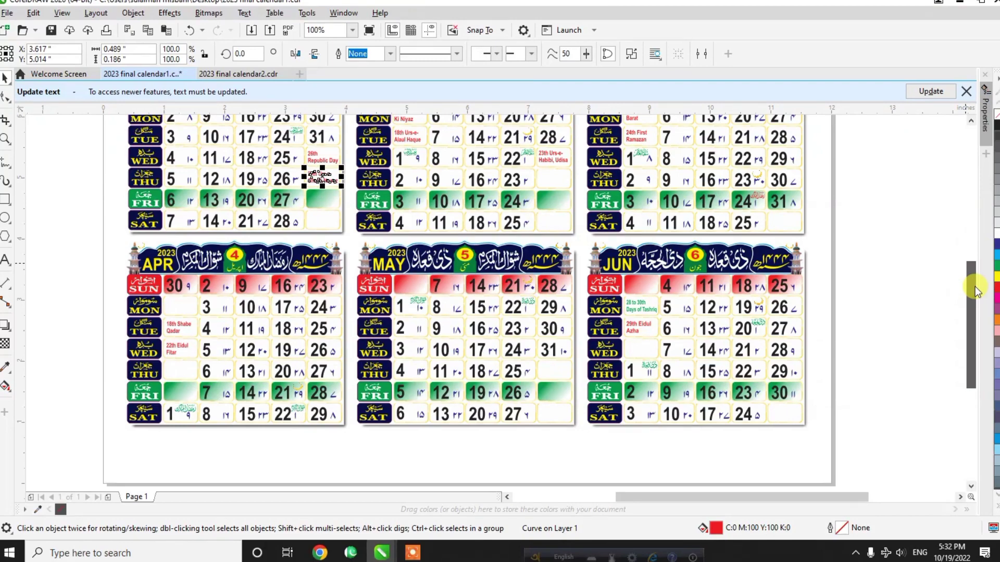
click(750, 313)
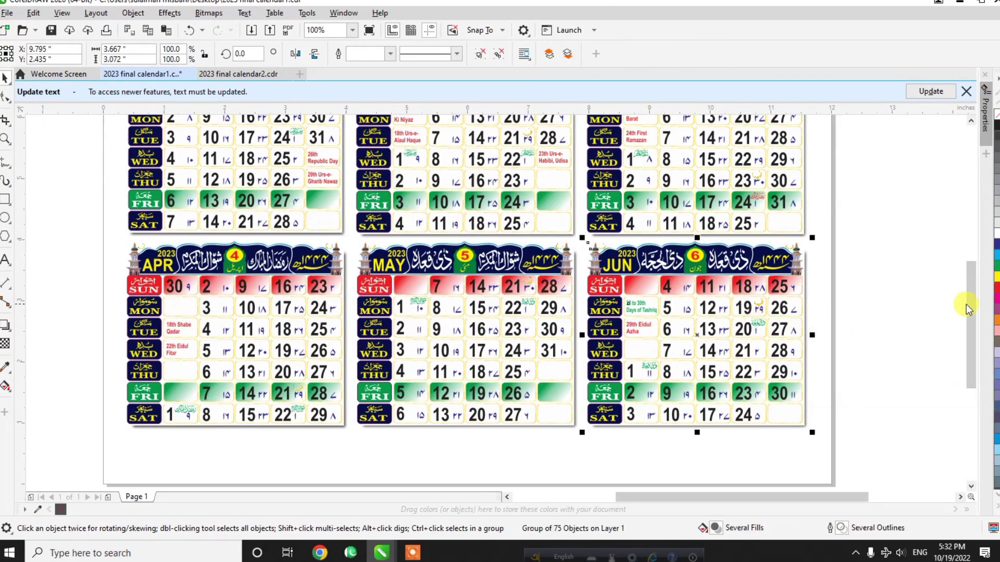
drag(967, 304, 961, 246)
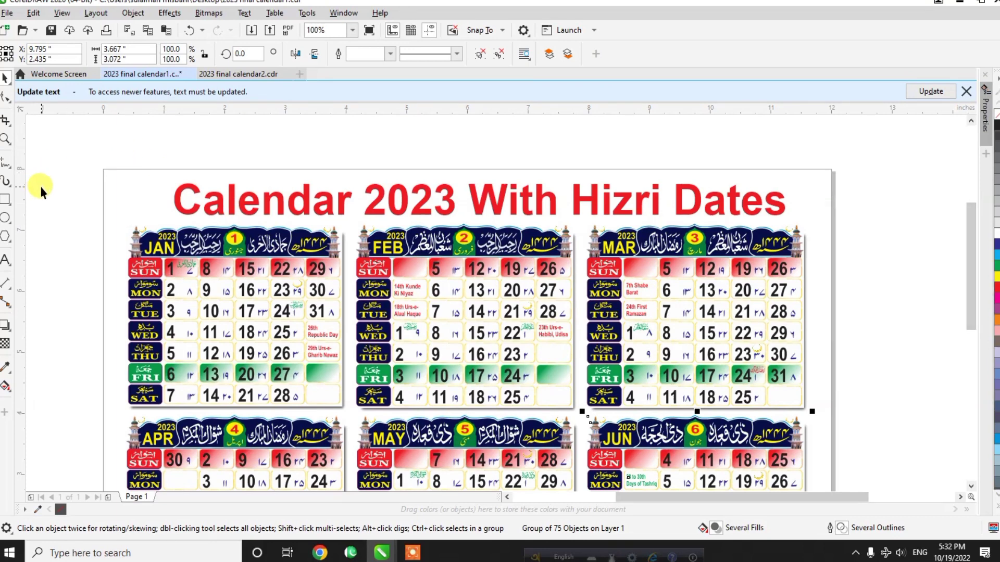
Group all objects of the January calendar and dismiss the text update notice
drag(40, 188, 368, 419)
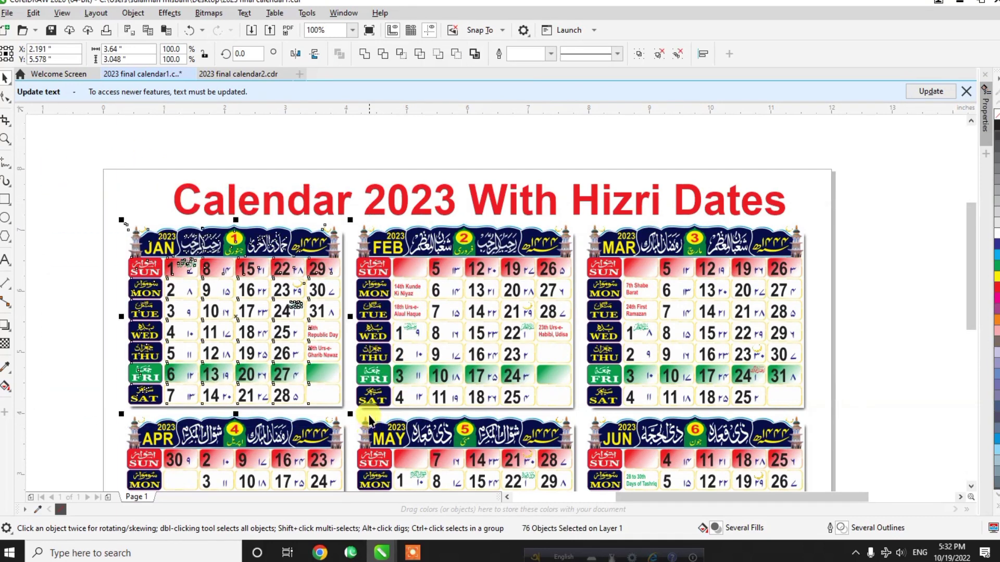
key(ctrl+g)
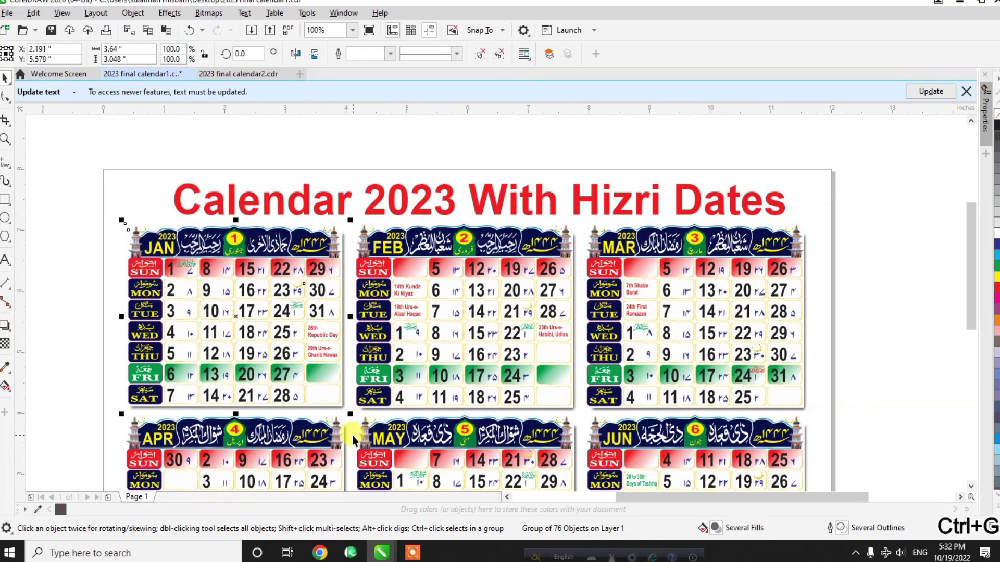
click(966, 91)
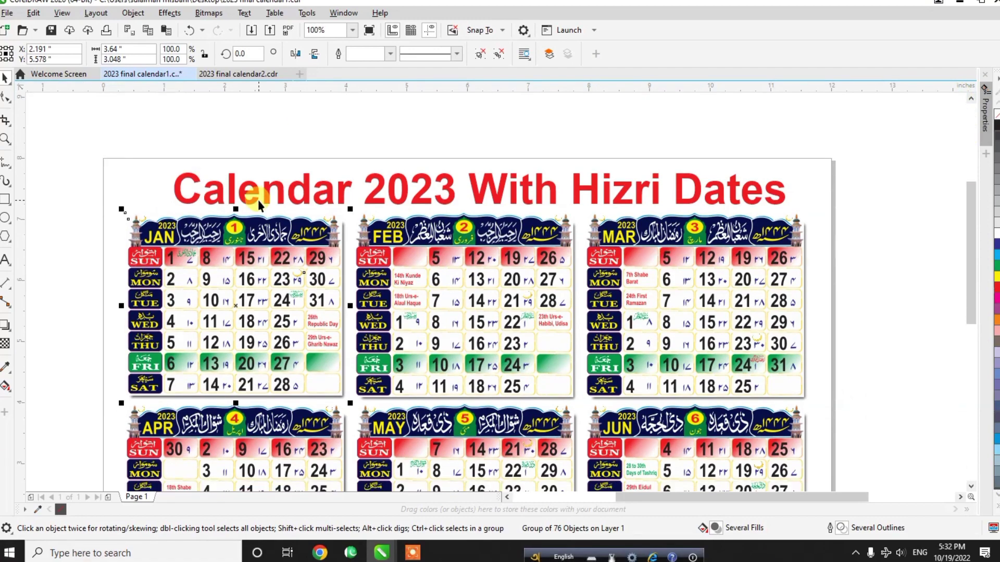
Switch to the 2023 final calendar2 drawing and examine its July to December calendars and heading
click(246, 77)
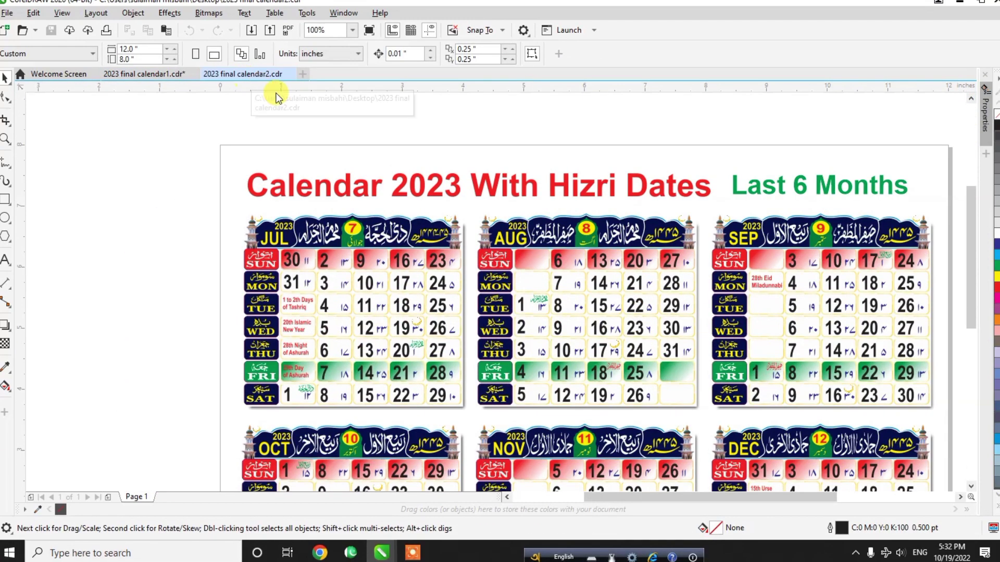
scroll(902, 187, up, 2)
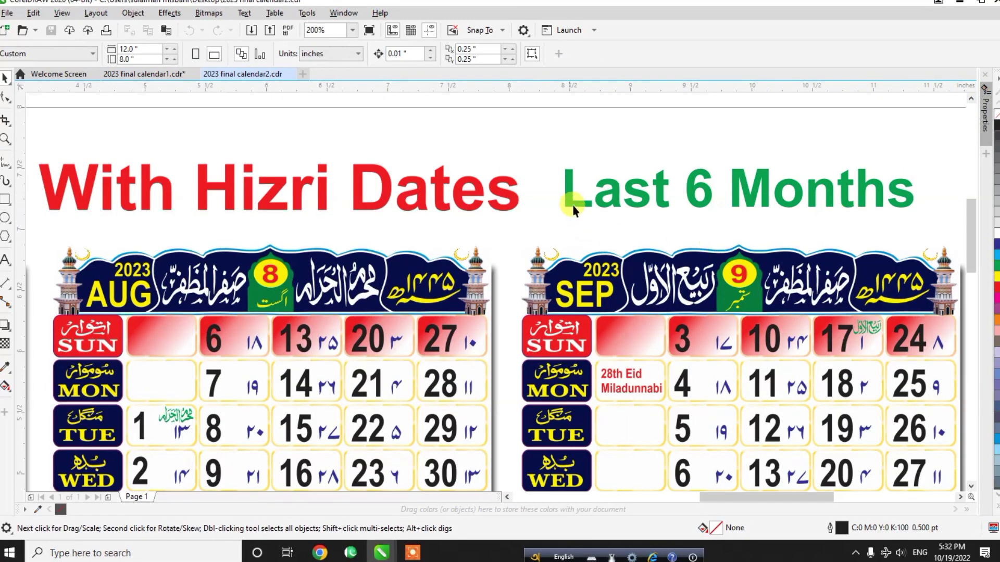
scroll(521, 180, down, 4)
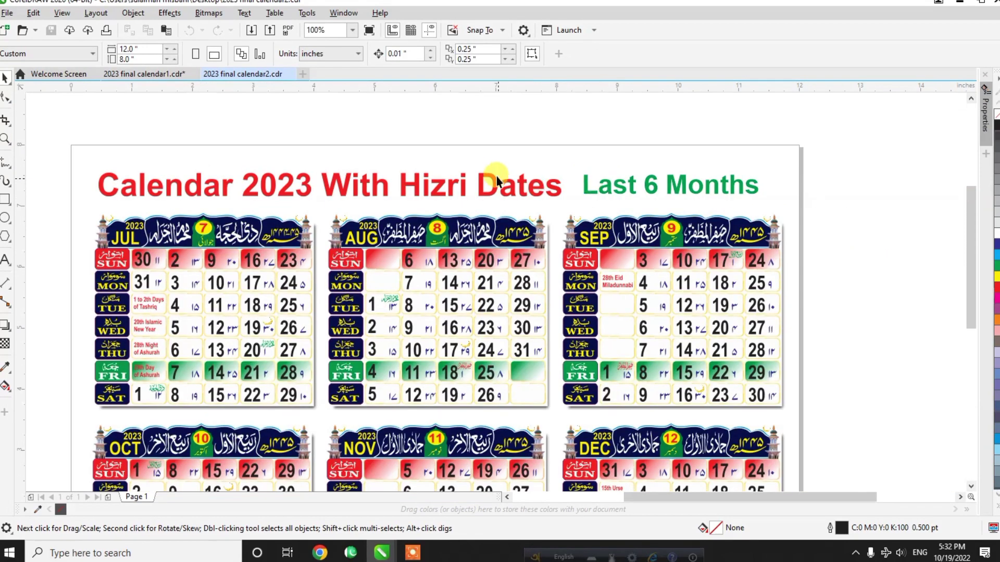
scroll(607, 362, up, 2)
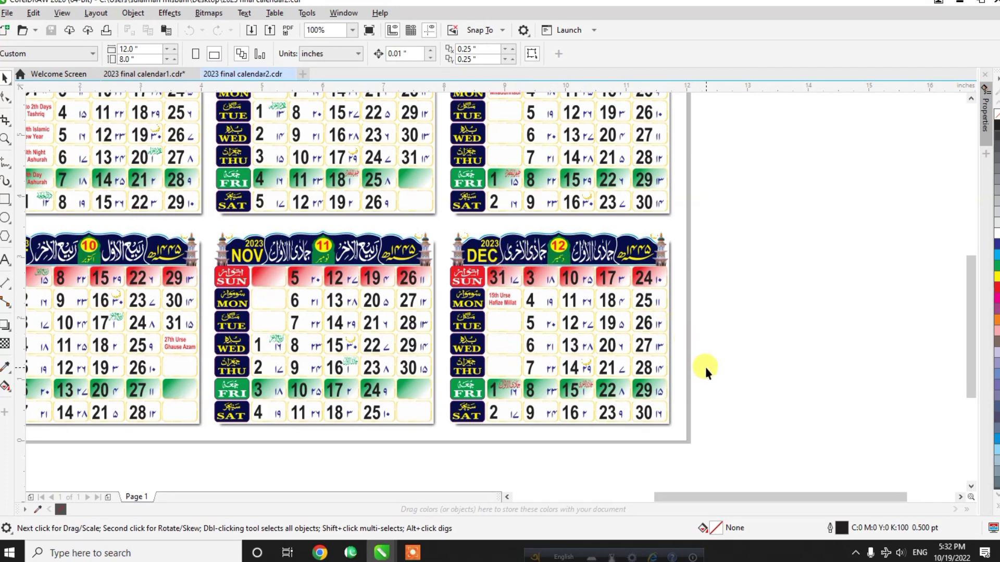
scroll(706, 367, down, 2)
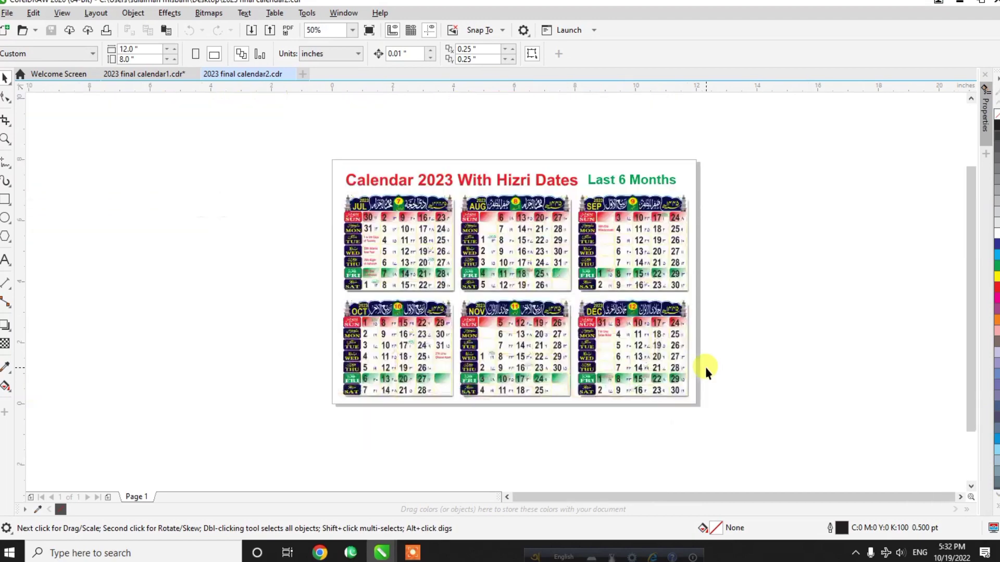
Ungroup the July calendar into separate objects and clear the selection
scroll(381, 231, up, 2)
click(443, 234)
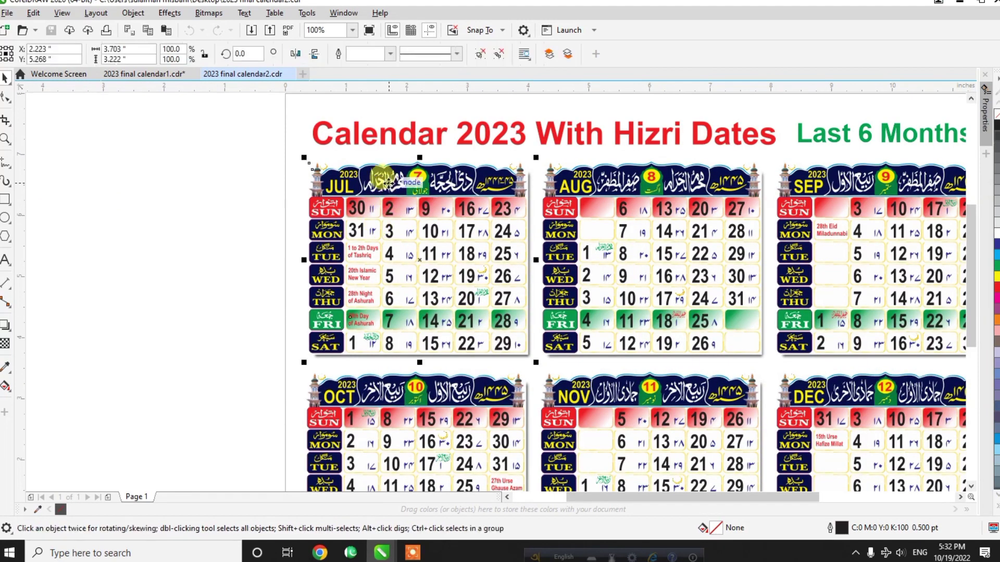
scroll(448, 241, up, 2)
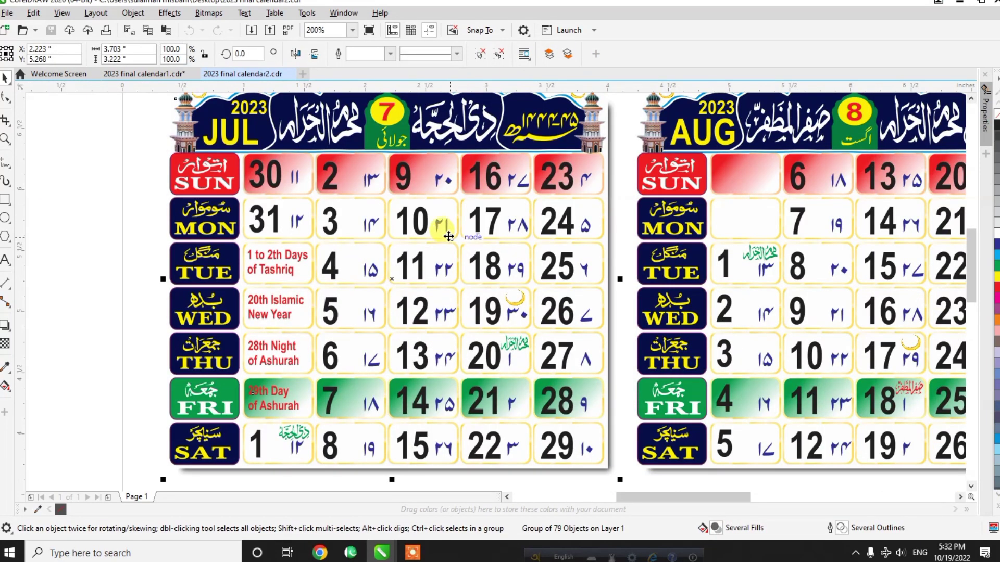
key(ctrl+u)
click(99, 264)
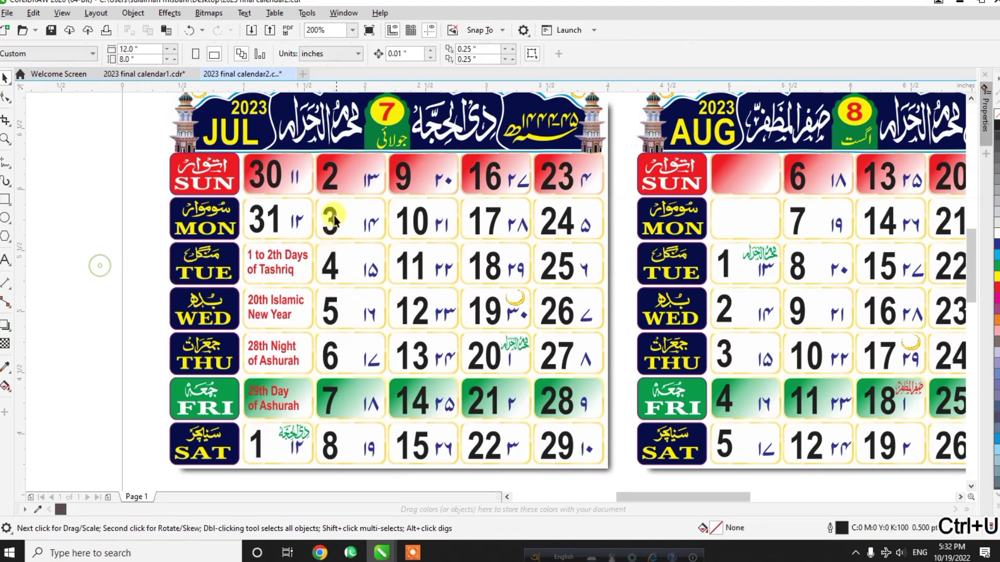
Check July's separate objects by selecting its date columns and the crescent moon image on the 19th
click(326, 192)
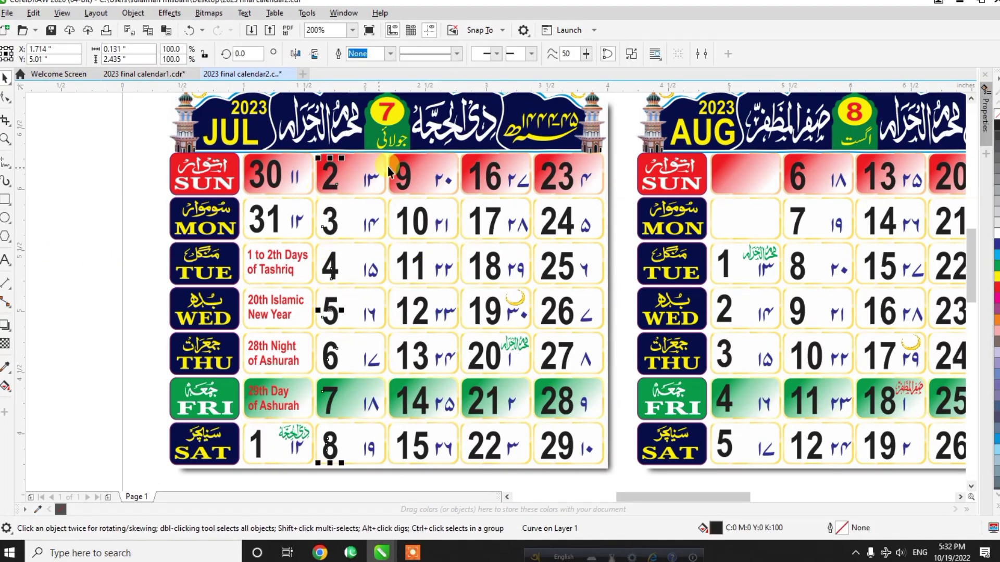
click(402, 187)
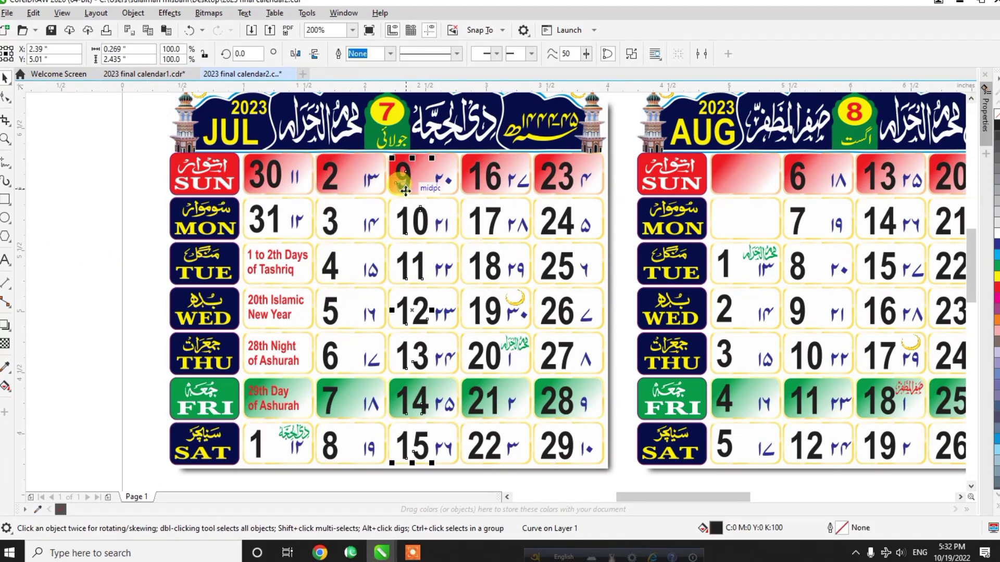
click(495, 193)
click(569, 341)
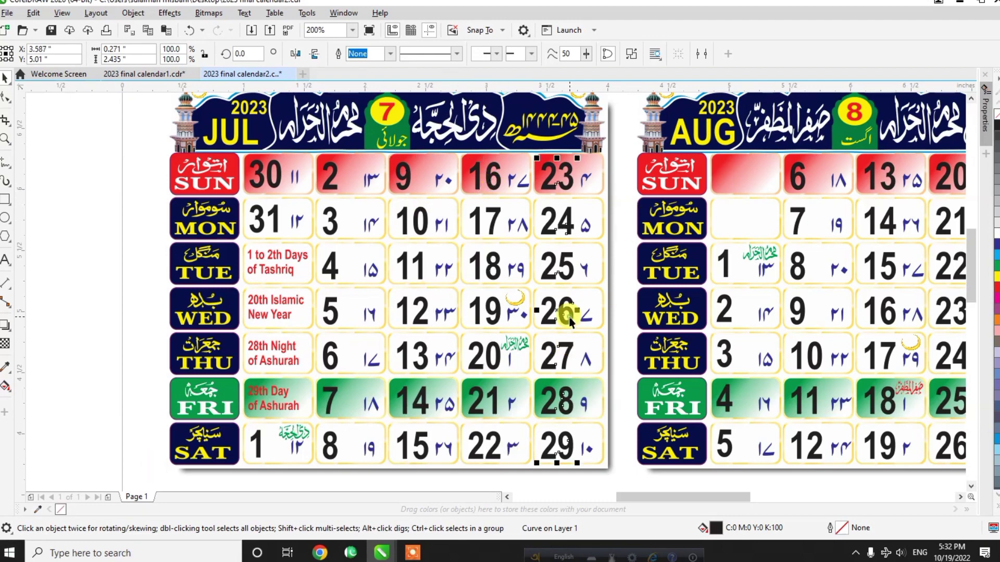
scroll(521, 295, up, 2)
click(520, 308)
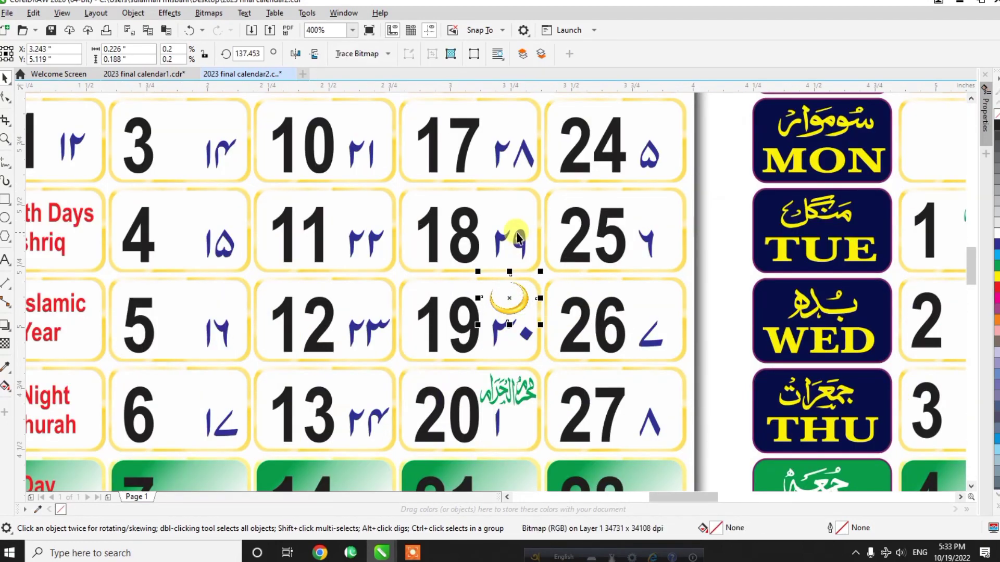
scroll(519, 238, down, 2)
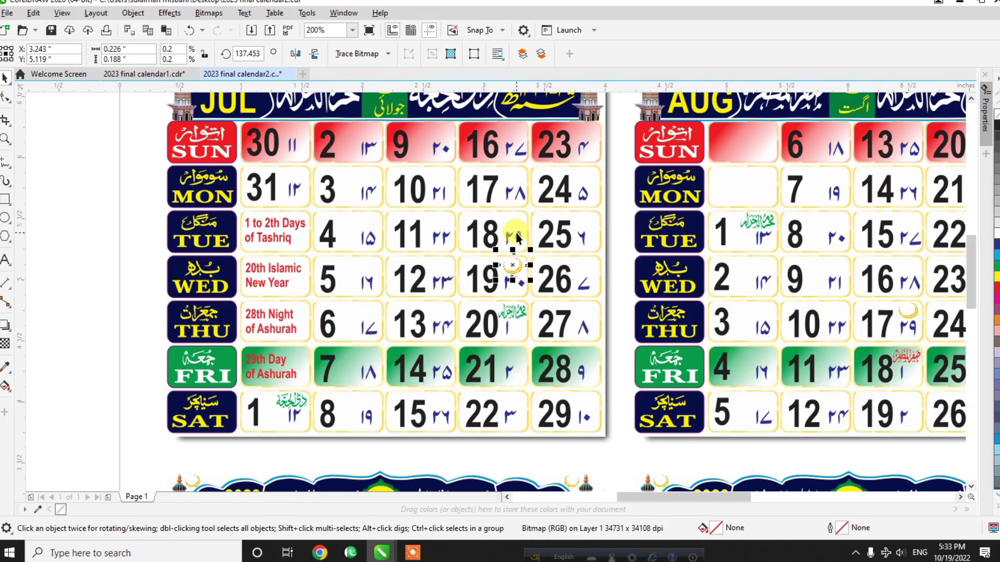
Check July's weekday labels by selecting the WED box, the TUE text group and the MON text
click(225, 293)
scroll(143, 269, up, 2)
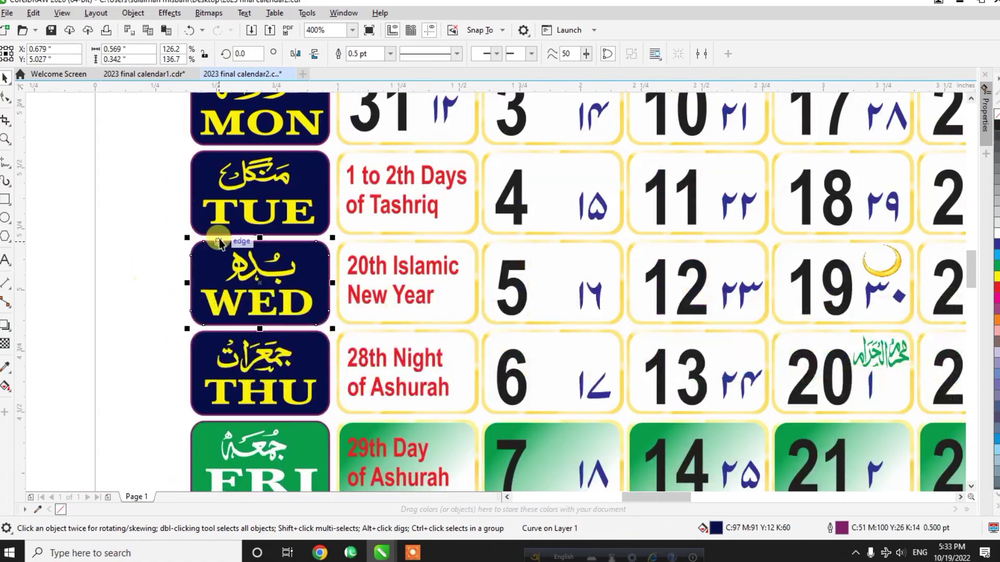
click(259, 225)
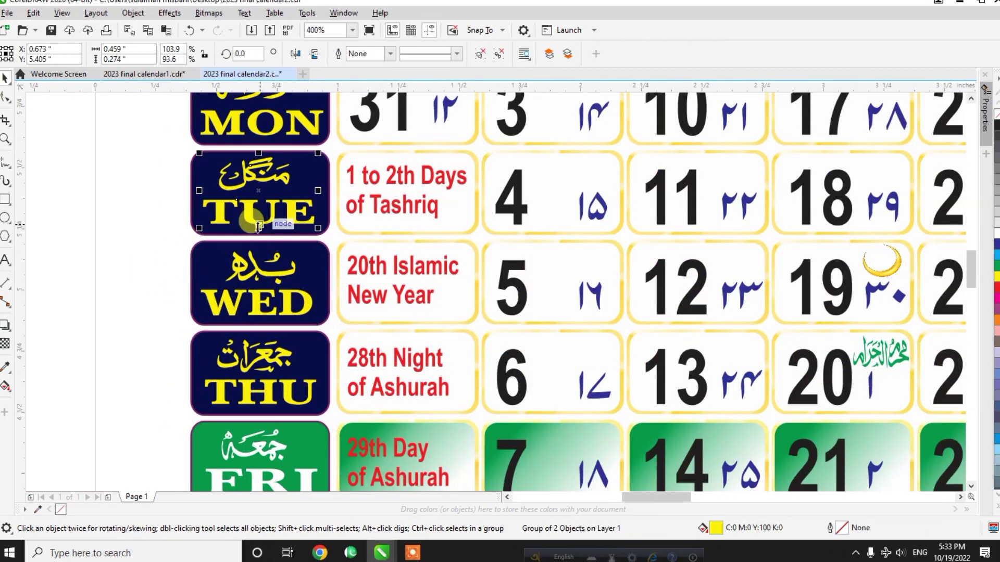
click(281, 128)
scroll(415, 210, down, 2)
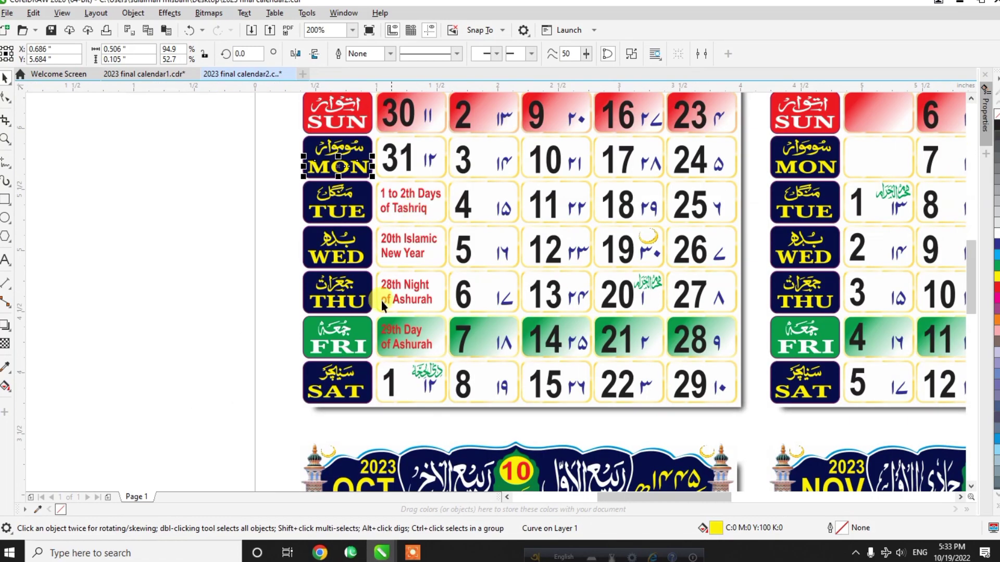
Clear the July weekday label selection and examine the July to December calendar layout
scroll(351, 330, down, 1)
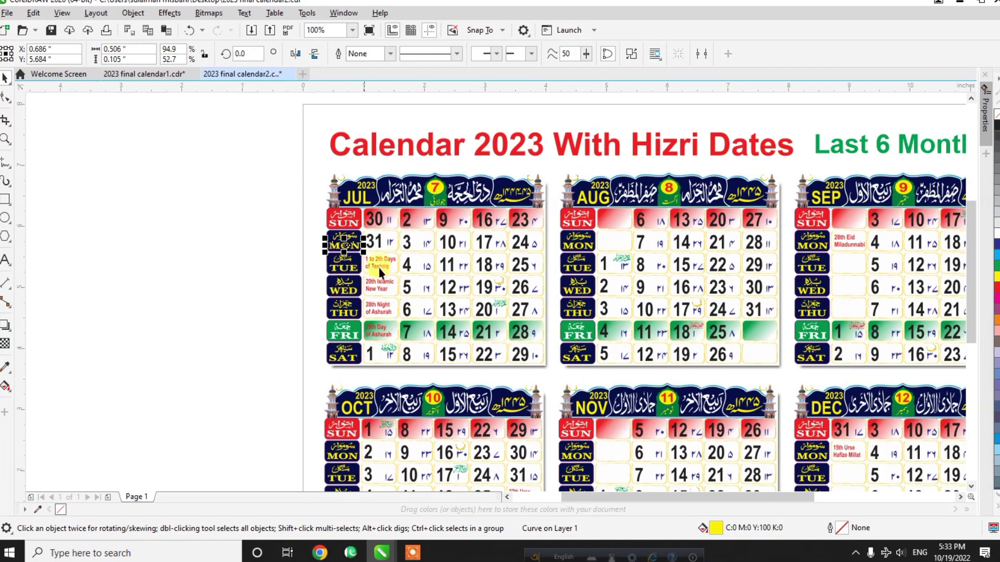
click(191, 245)
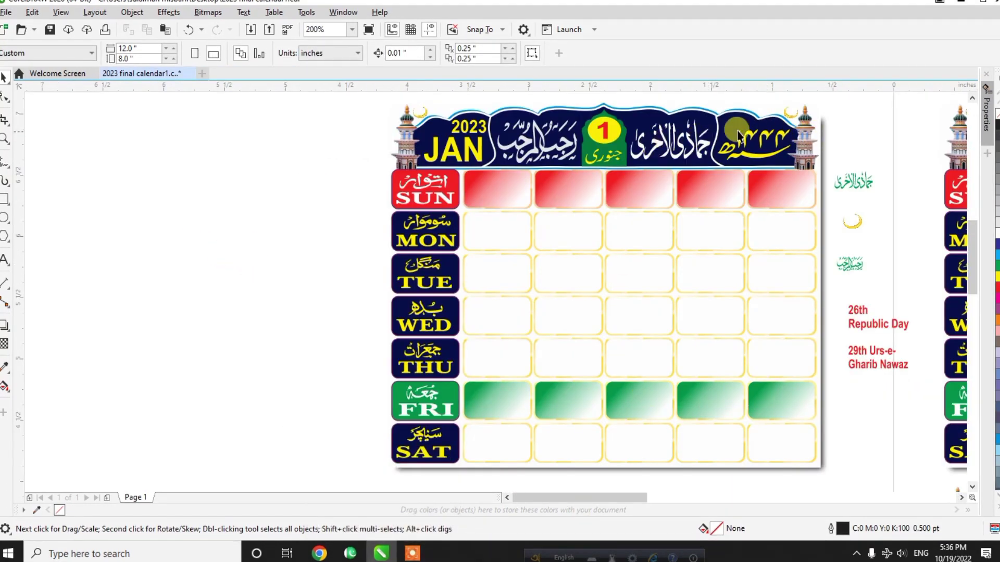
Check January's header objects by selecting the two white Hijri month names and the green centre emblem
click(570, 145)
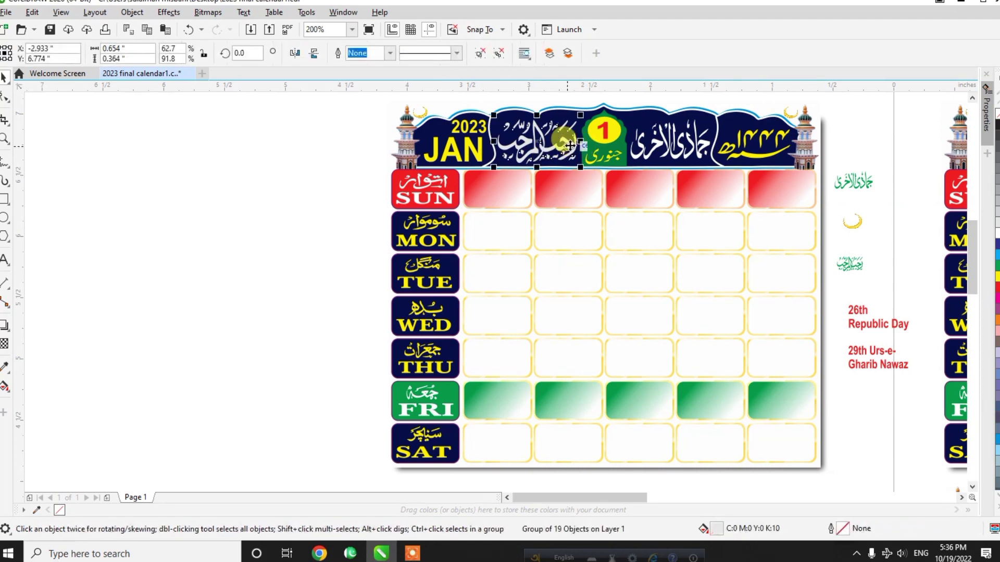
click(678, 157)
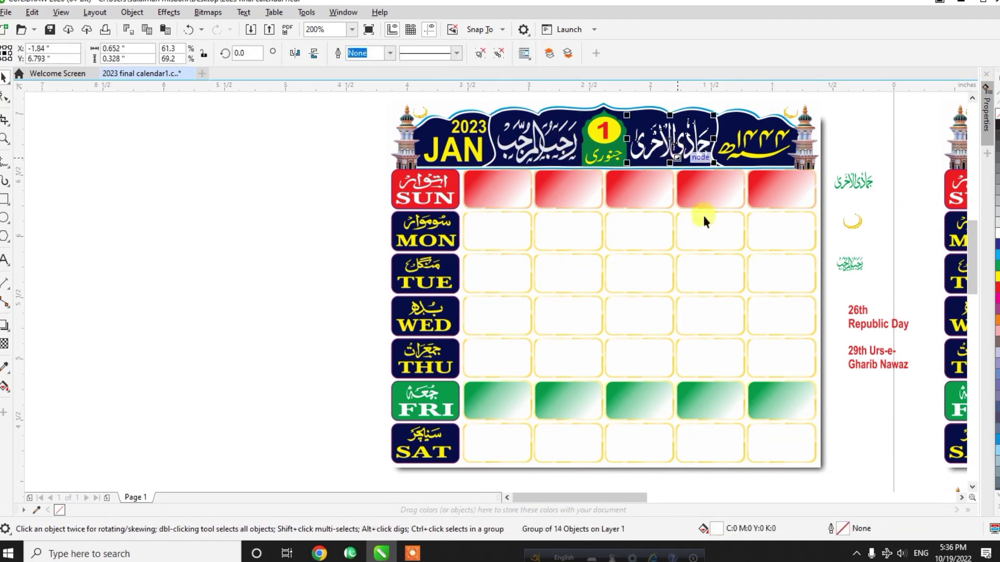
click(590, 145)
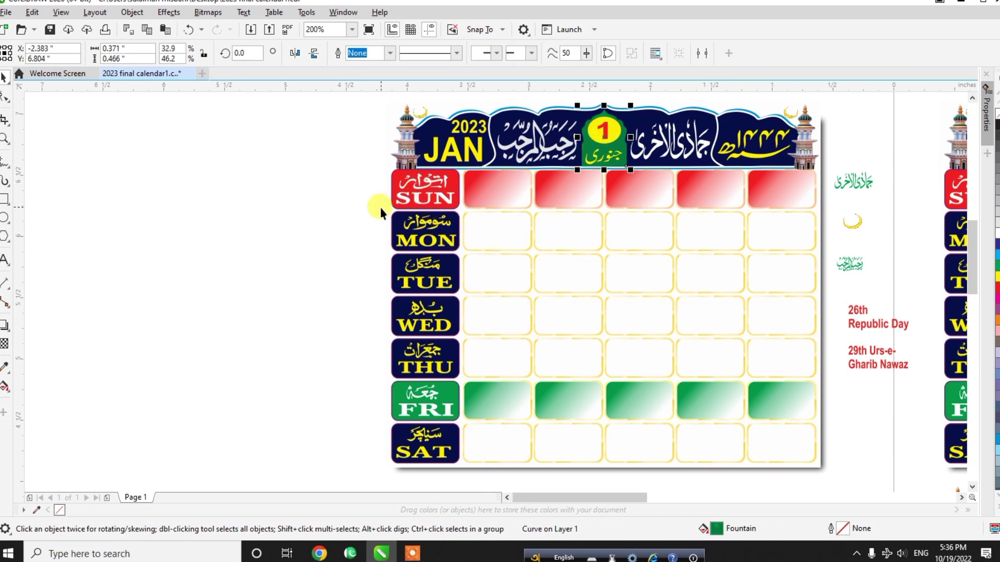
Check January's blank grid by selecting the SUN label box, the first Sunday cell, three Monday cells and the first Tuesday cell
click(411, 206)
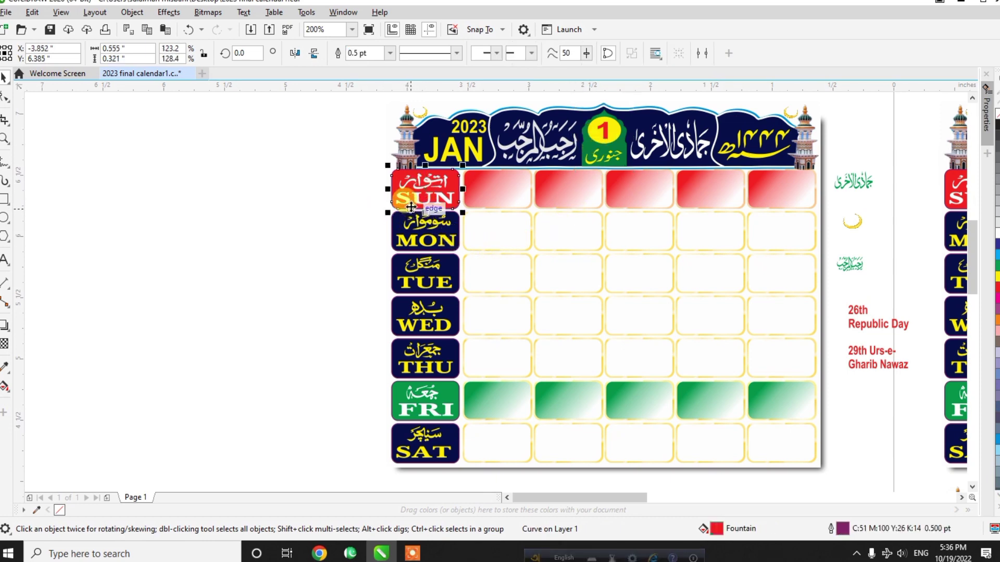
click(514, 200)
click(506, 232)
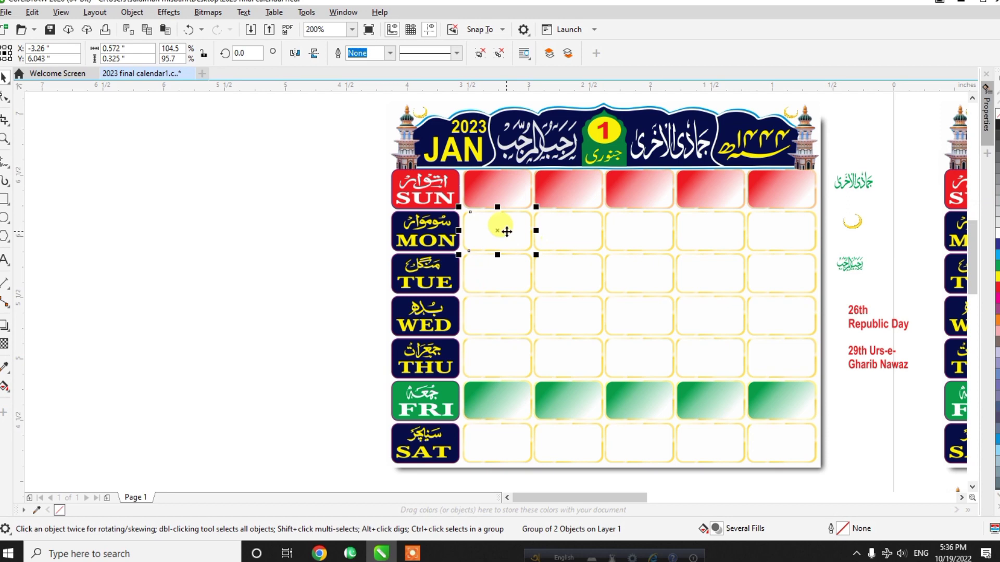
click(592, 224)
click(641, 225)
click(474, 268)
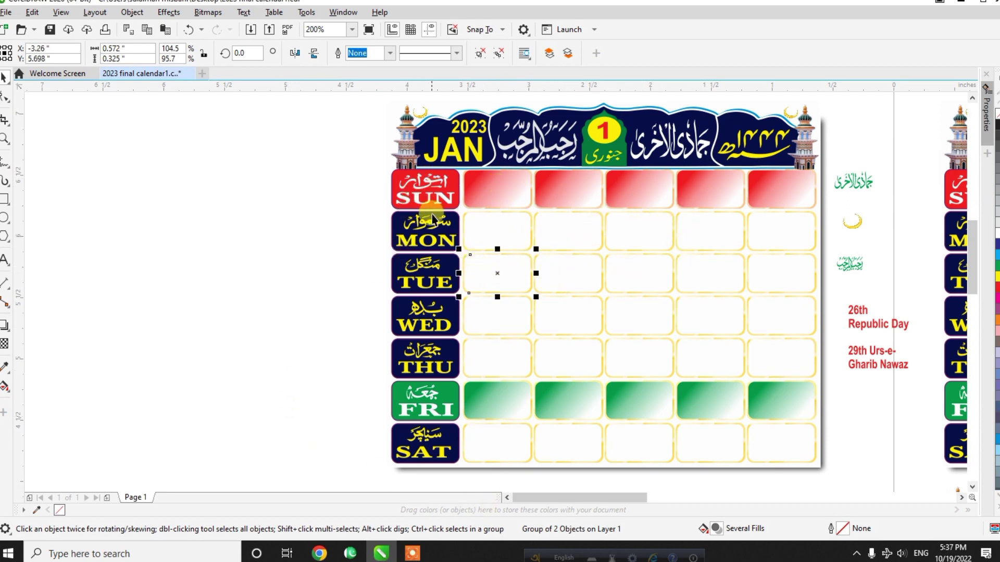
Add artistic text with the numbers 1 to 7 on separate lines beside January's weekday labels
click(10, 267)
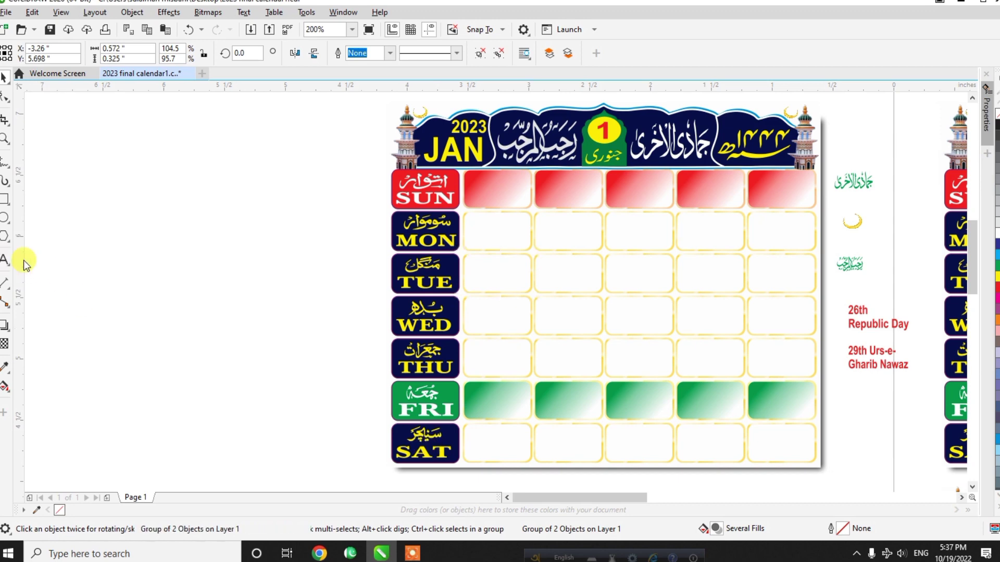
click(348, 192)
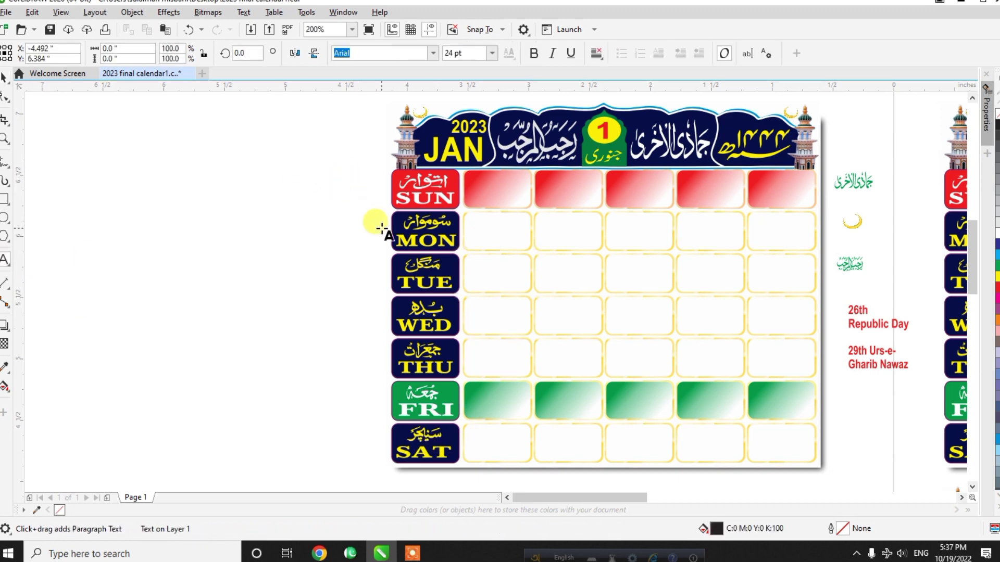
text(1 )
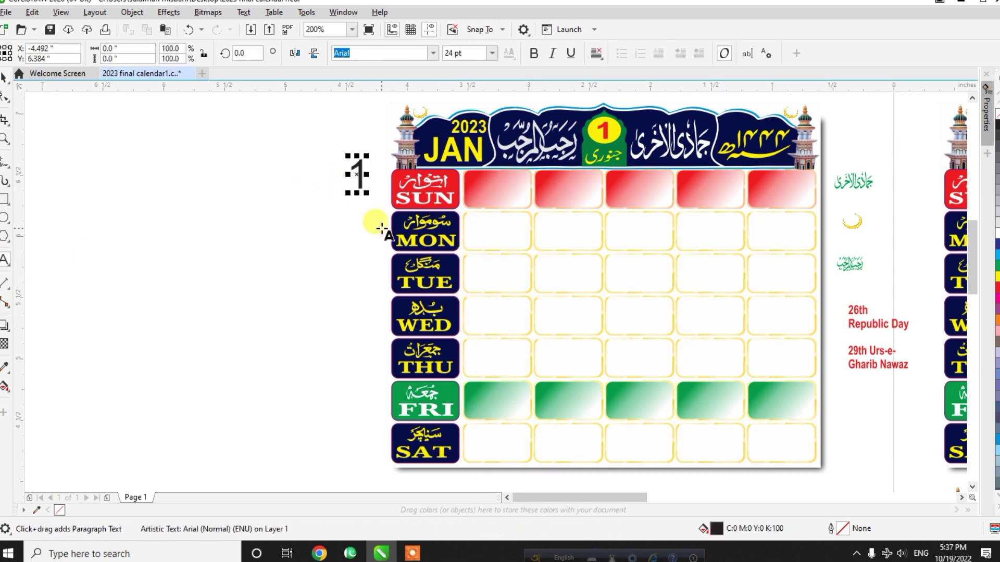
text(2)
key(Return)
text(3)
key(Return)
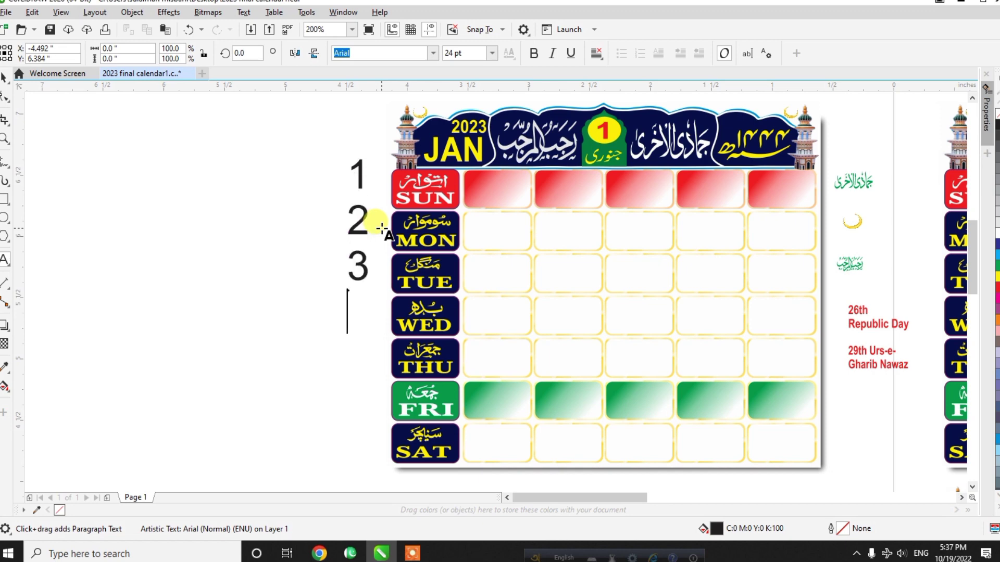
text(4)
key(Return)
text(5 6 )
text(7)
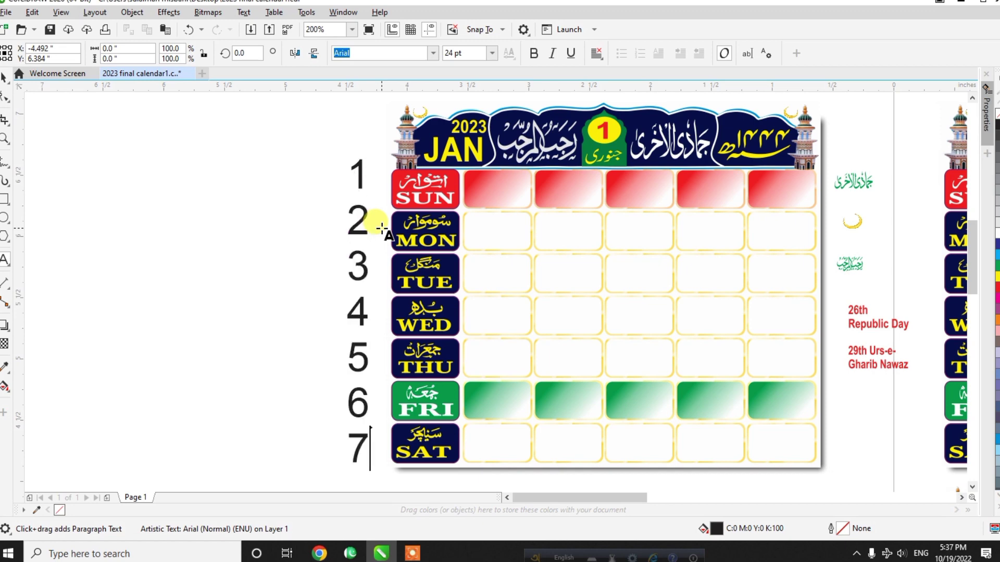
key(Escape)
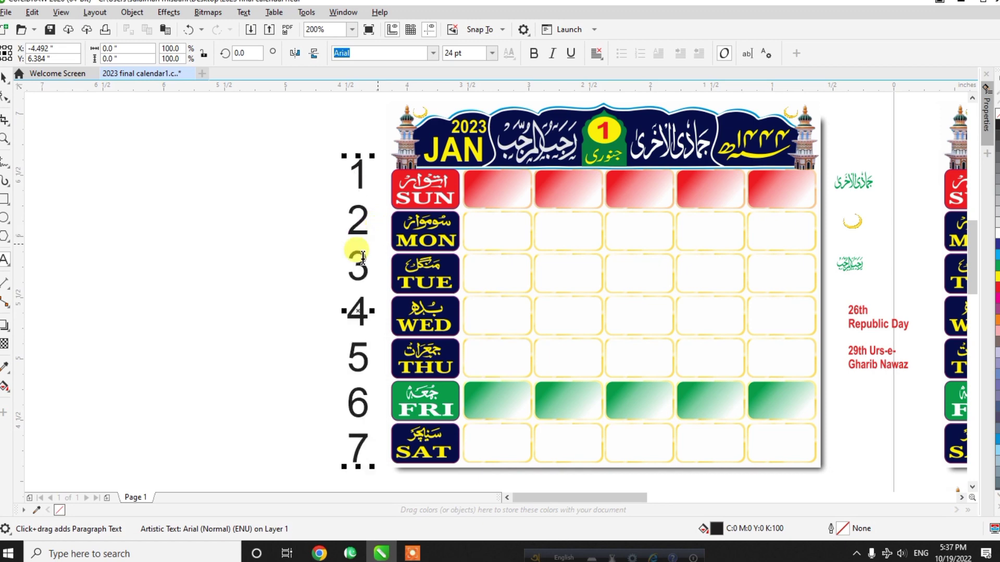
Move the 1 to 7 number text into January's first date column and set its font size to 18 pt
click(4, 79)
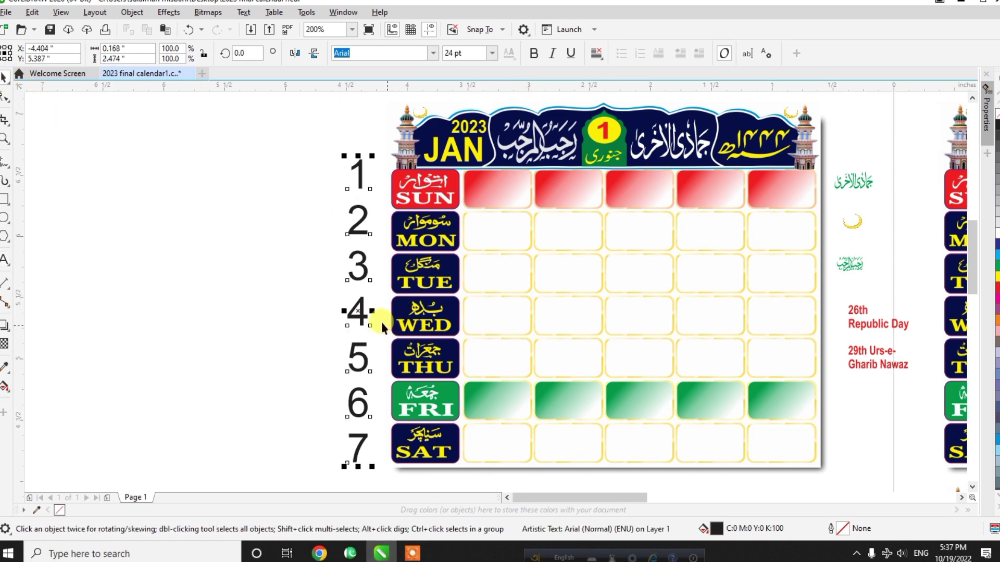
drag(360, 310, 479, 327)
click(491, 52)
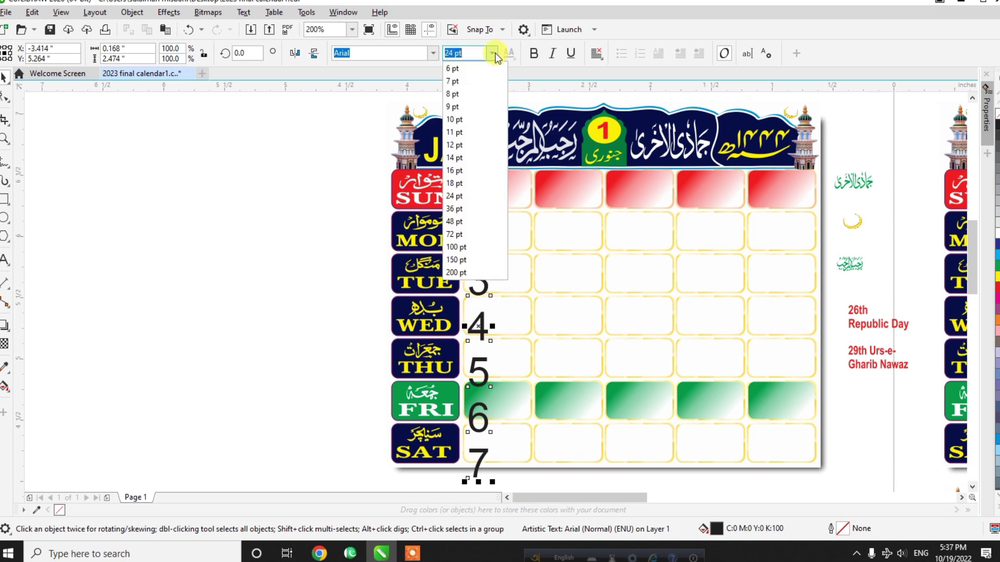
click(482, 185)
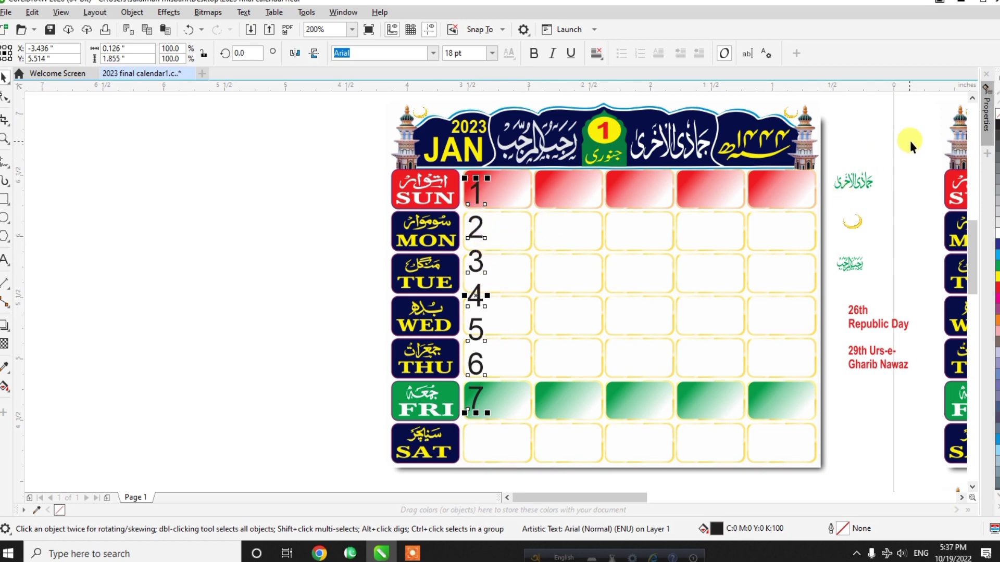
Open the number text's paragraph properties and set the line spacing to 122% of character height to match the weekday rows
click(986, 112)
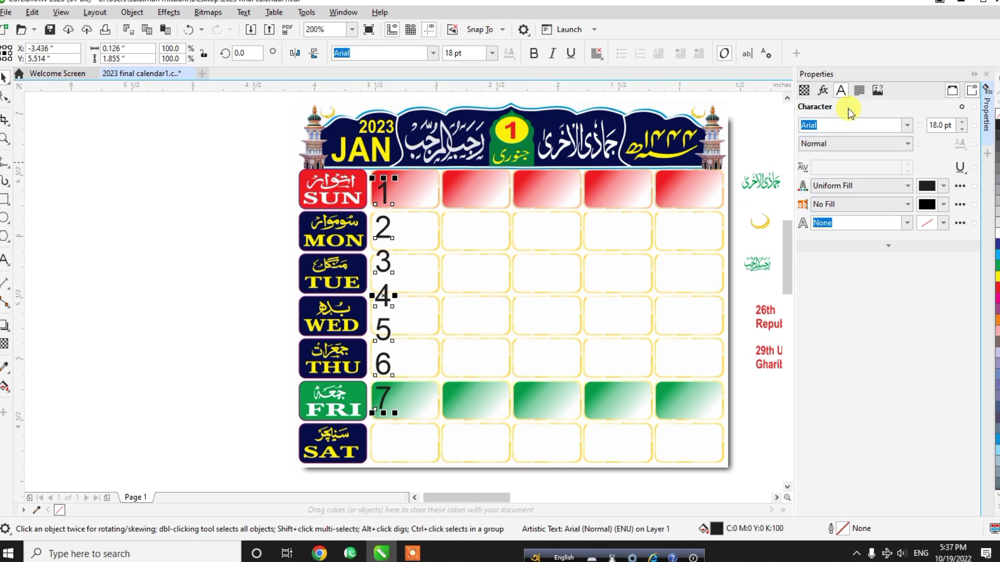
click(859, 92)
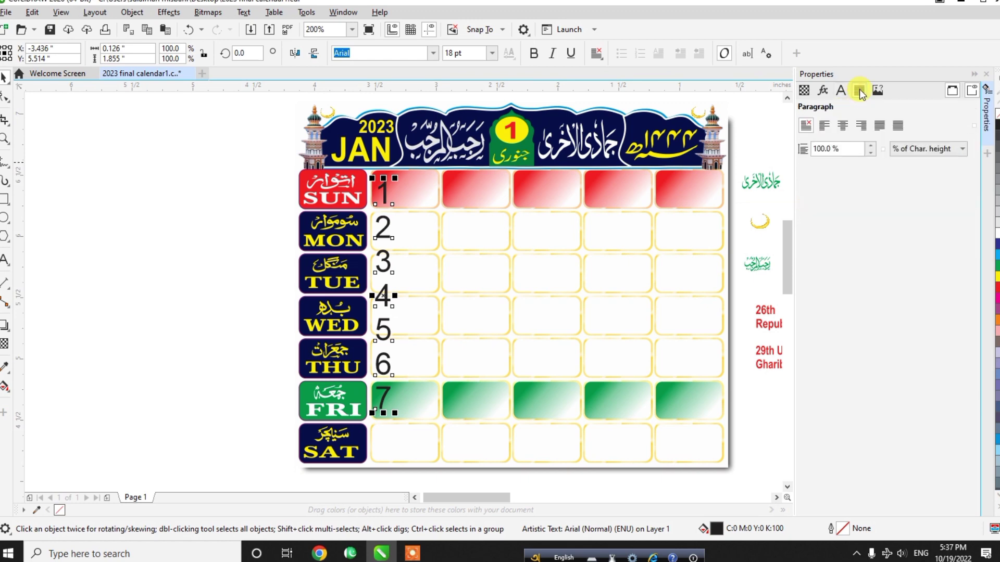
click(869, 146)
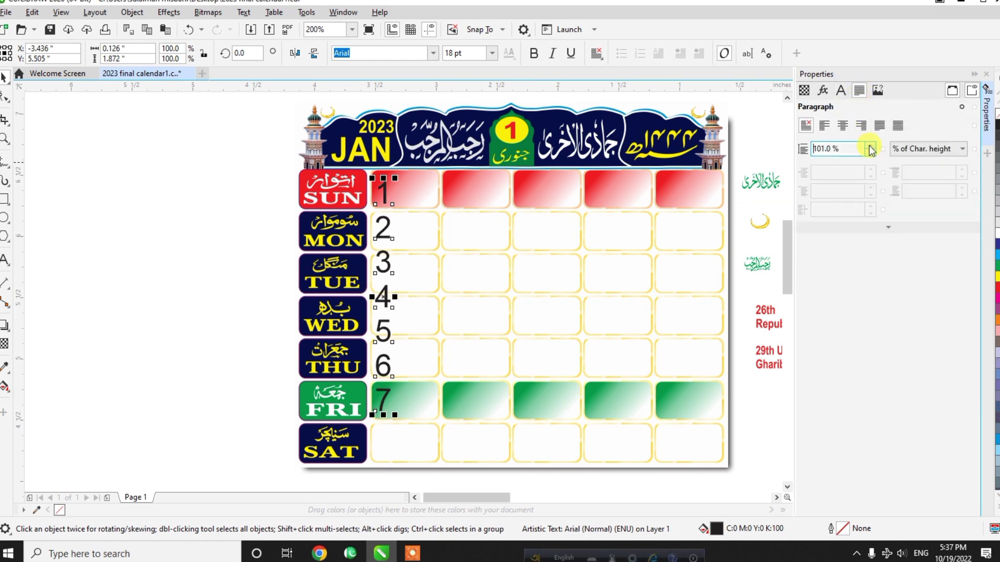
click(869, 147)
click(870, 146)
click(870, 147)
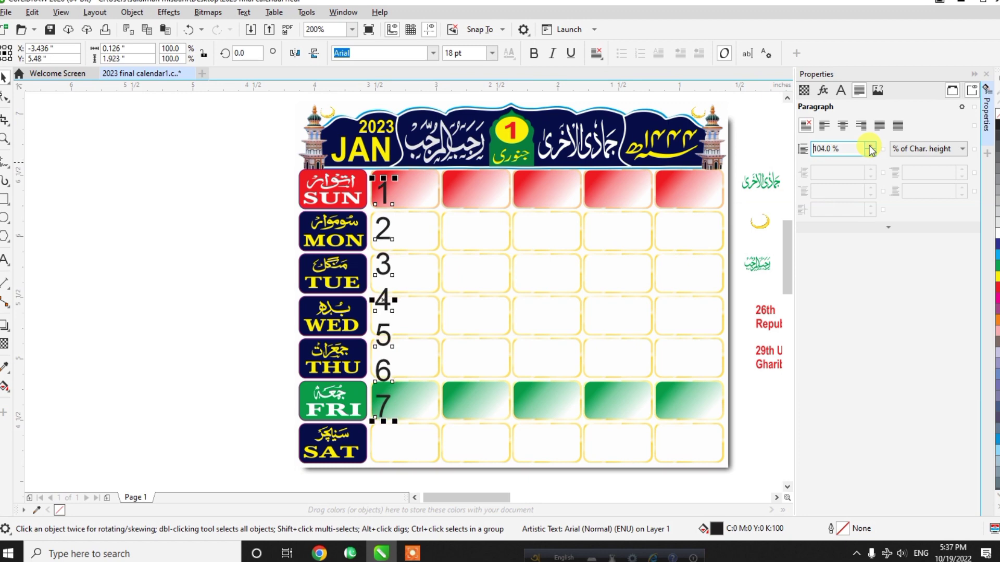
click(870, 147)
click(870, 147)
click(869, 146)
click(870, 146)
click(869, 147)
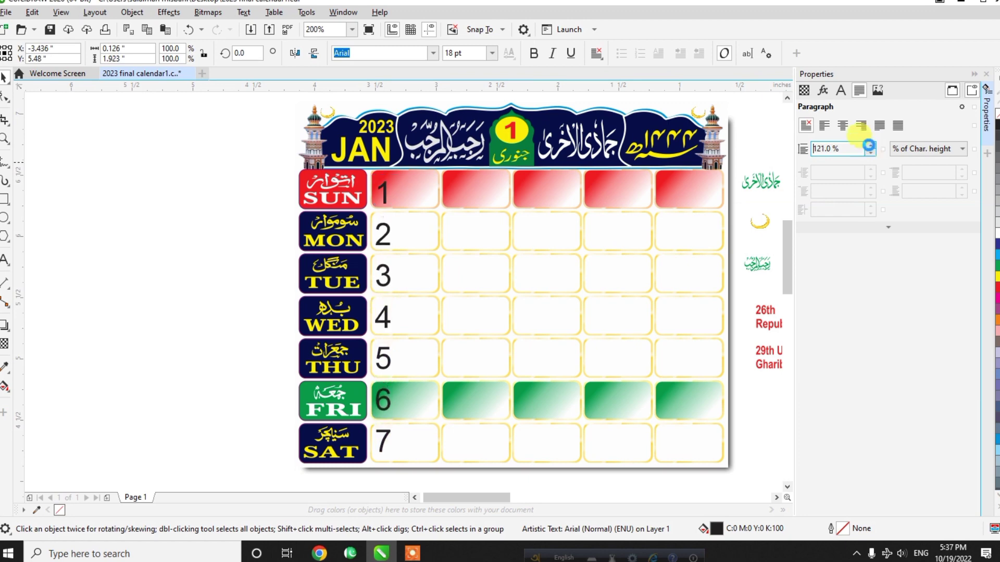
click(870, 146)
click(870, 146)
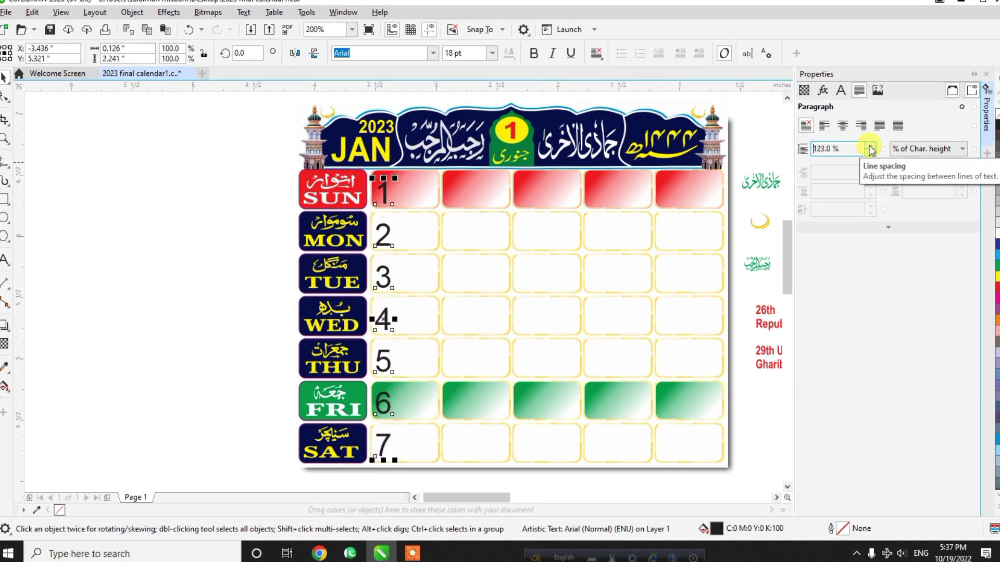
click(868, 152)
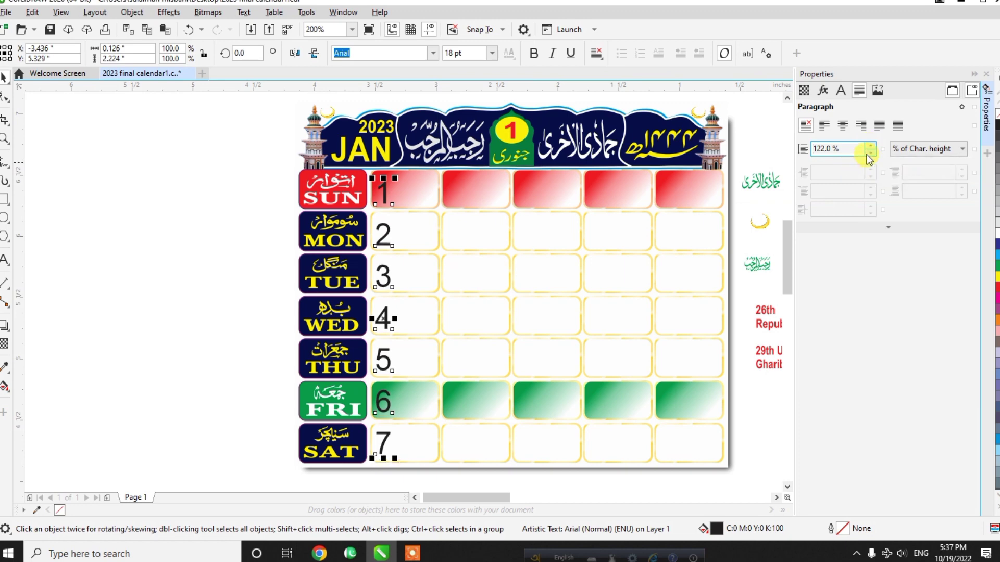
Check the numbers against the weekday rows and make the 1 to 7 text bold
scroll(374, 460, up, 2)
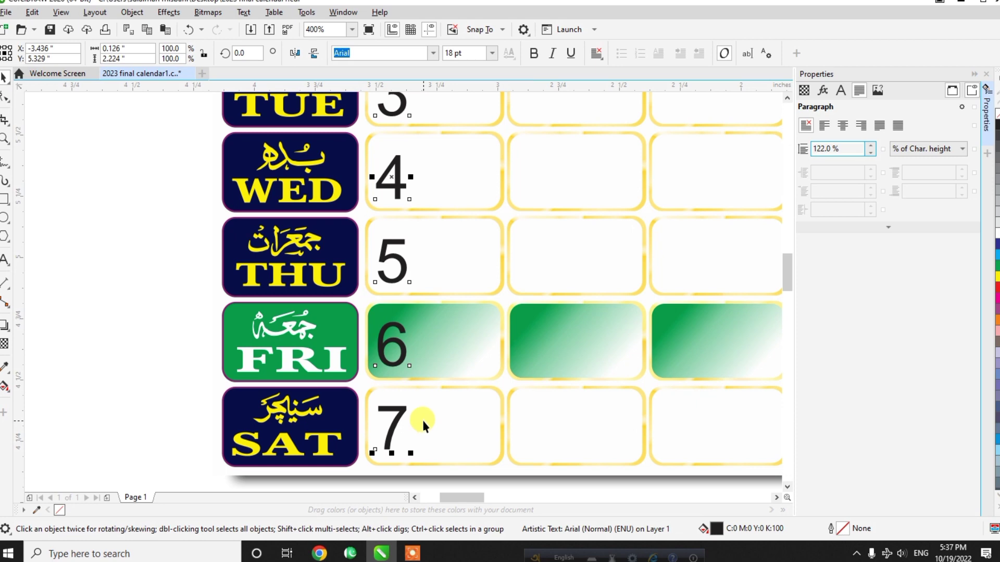
scroll(423, 426, down, 2)
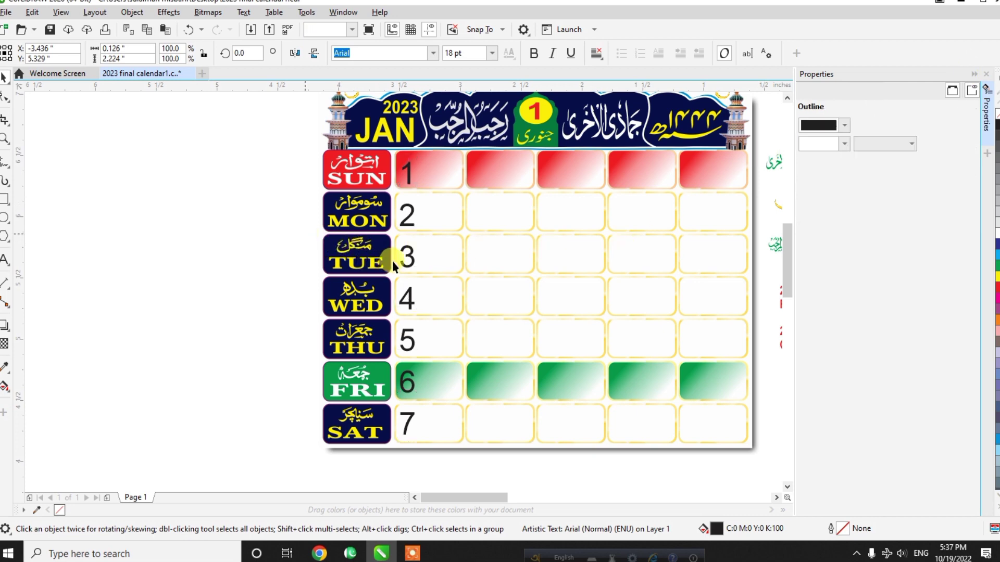
click(410, 256)
click(409, 256)
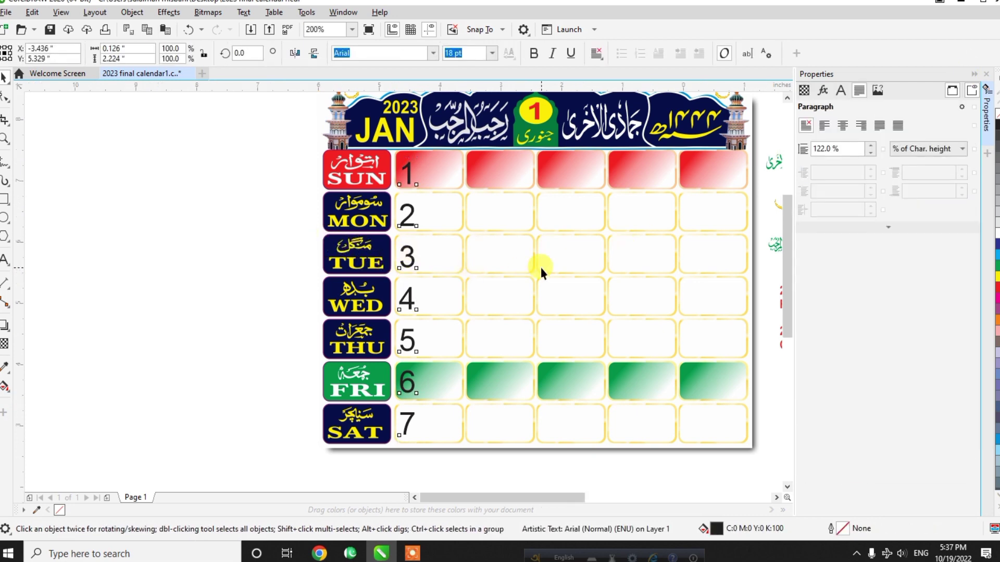
scroll(541, 267, down, 1)
scroll(532, 273, up, 1)
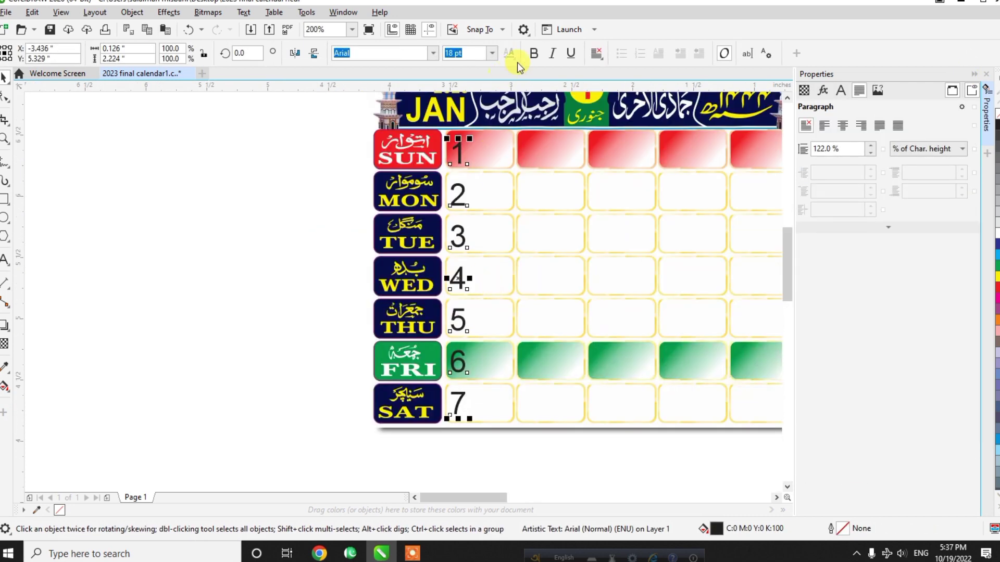
click(534, 53)
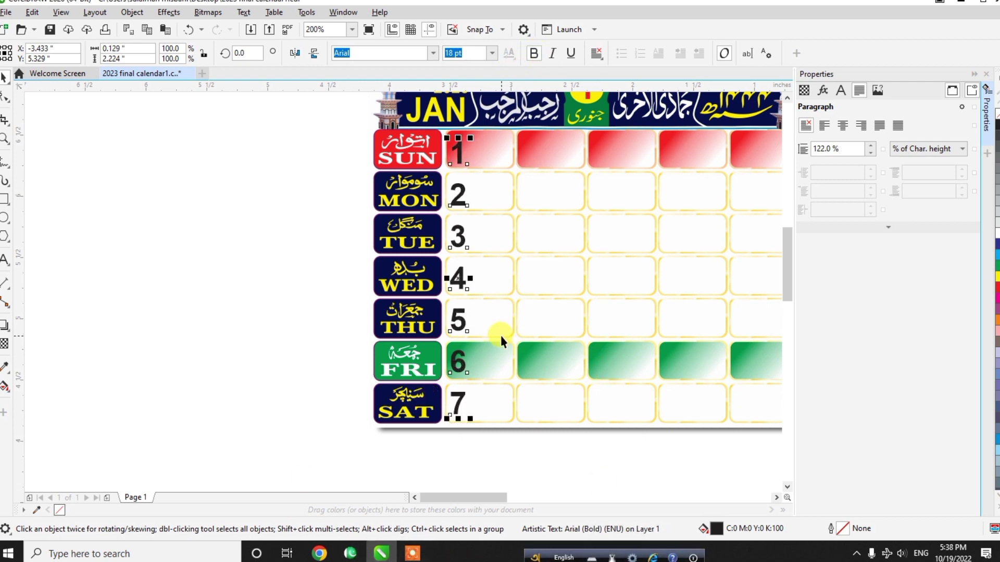
Set the bold number text's font size to 16 pt
scroll(446, 320, down, 1)
scroll(445, 320, up, 1)
click(490, 53)
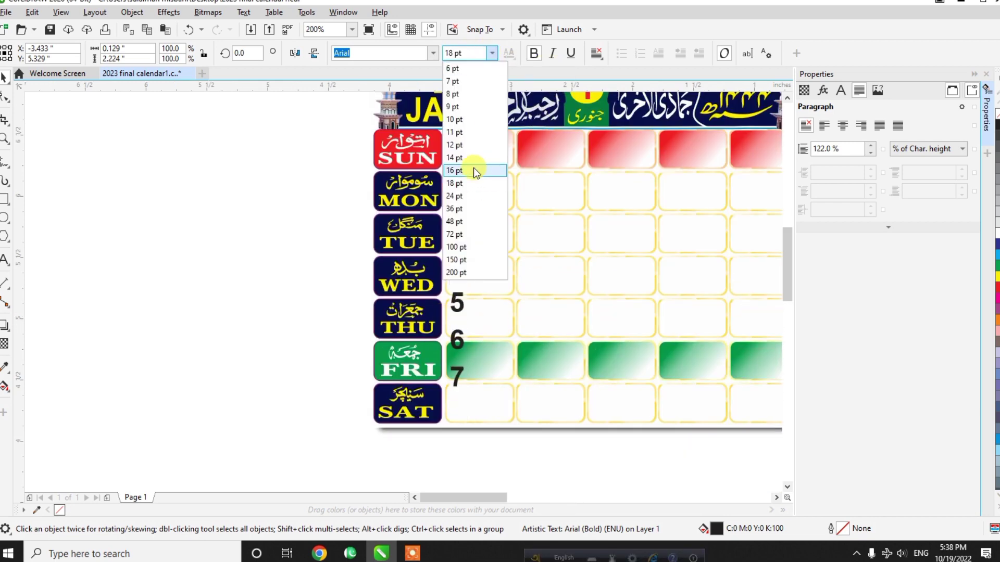
click(473, 171)
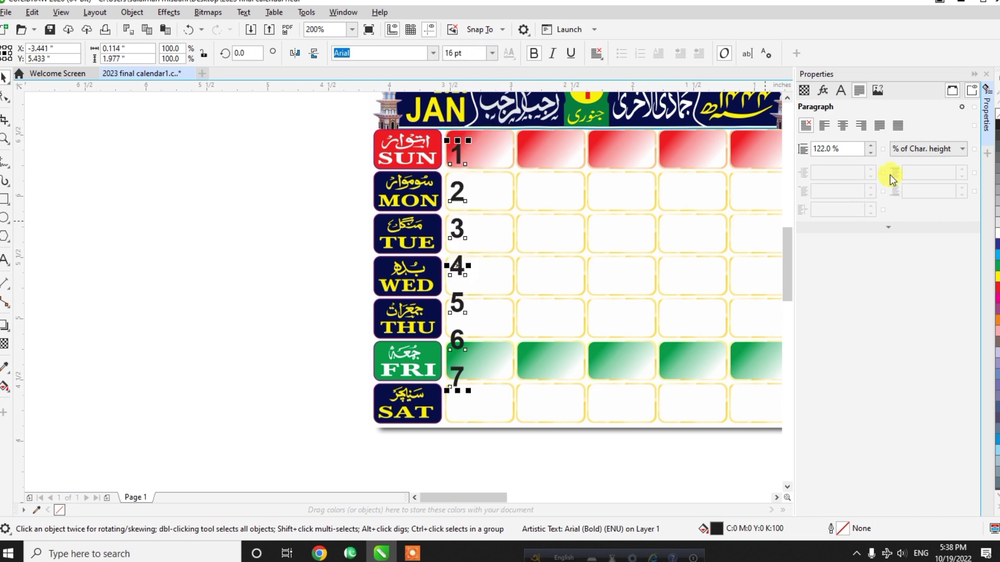
Set the 1 to 7 text's line spacing to 137%, check its fit in the rows and clear the selection
click(871, 146)
click(871, 146)
click(871, 145)
click(871, 146)
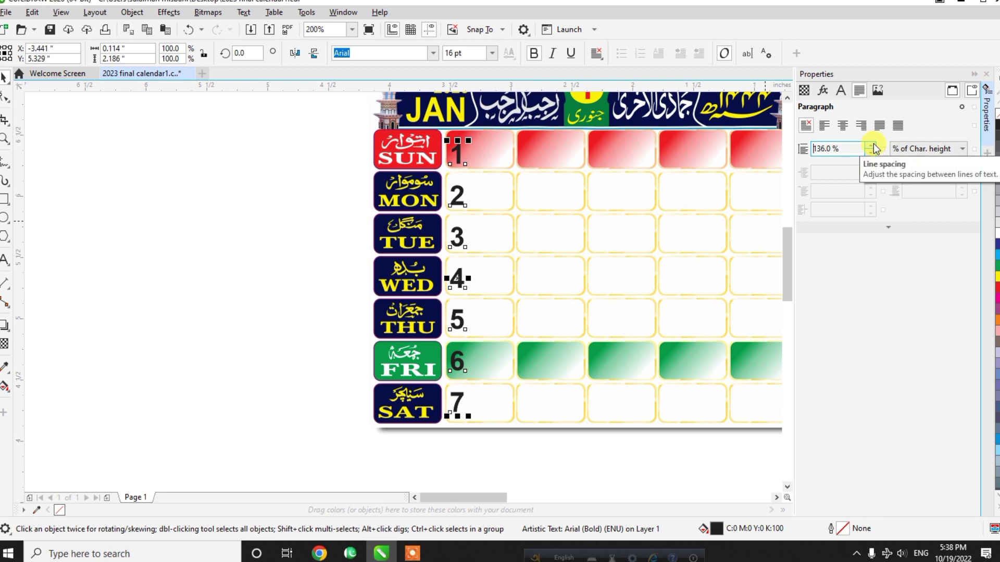
click(872, 147)
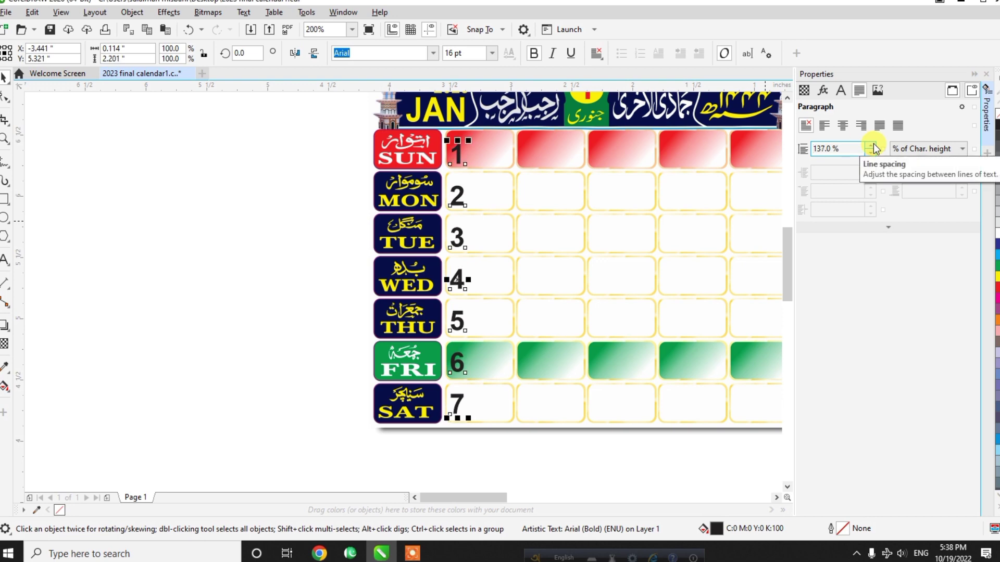
scroll(470, 348, up, 2)
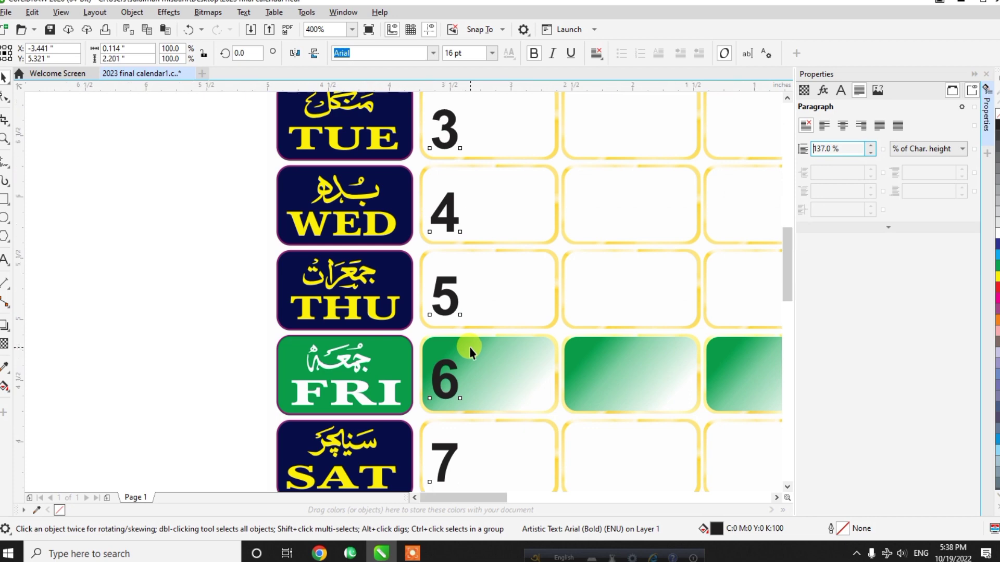
scroll(469, 348, down, 2)
click(499, 451)
click(469, 408)
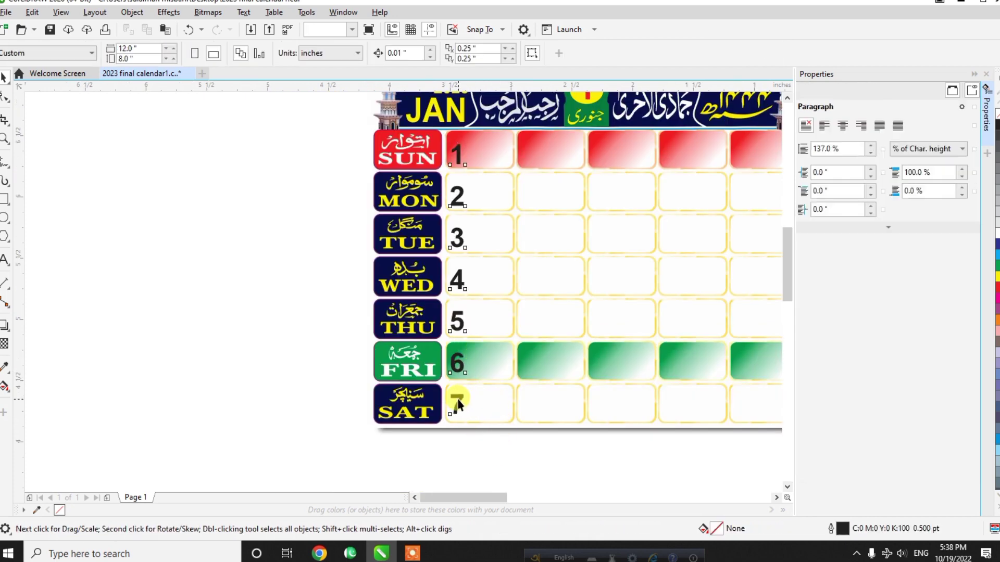
Nudge the 1 to 7 text slightly up and 0.05 inch right within January's first date column
key(Up)
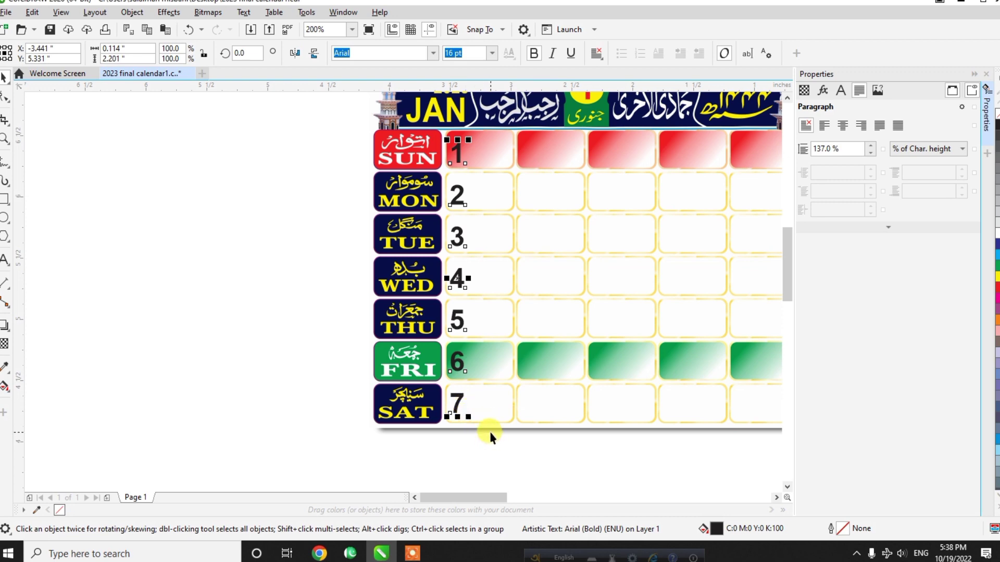
key(Right)
key(Right)
key(Right)
key(Right)
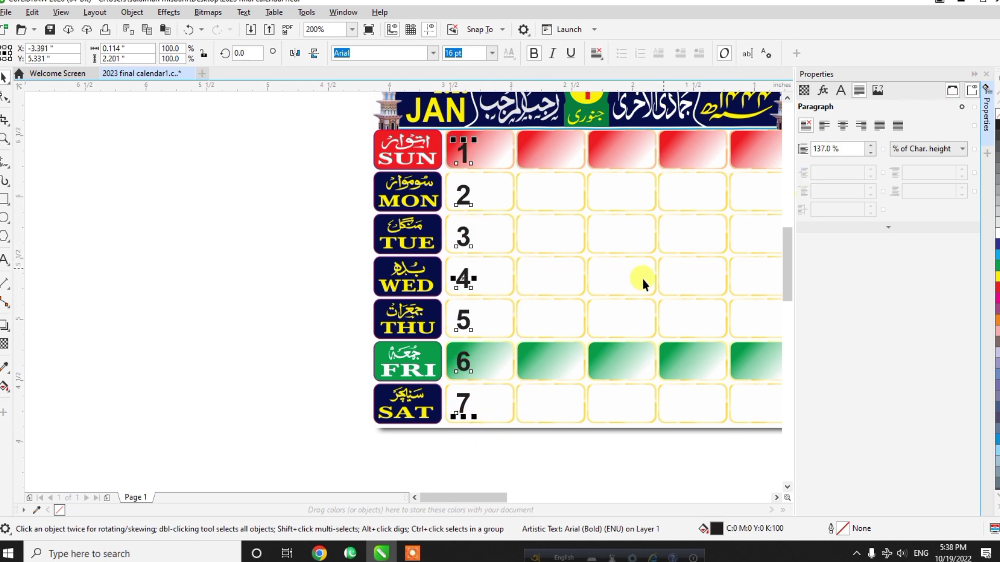
Place a copy of the 1 to 7 text in January's second date column, level with the original
scroll(492, 213, down, 1)
scroll(530, 219, up, 1)
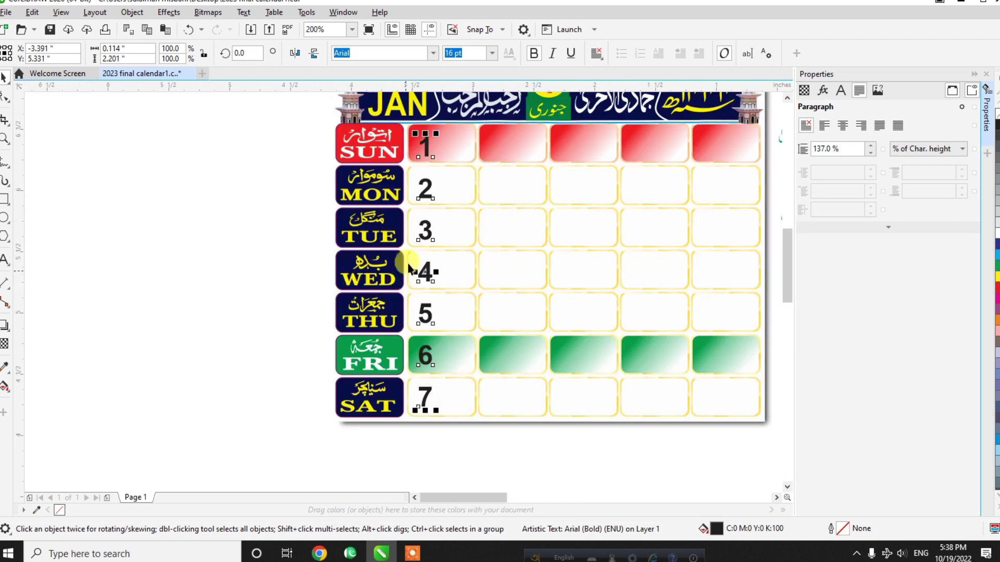
drag(446, 274, 494, 276)
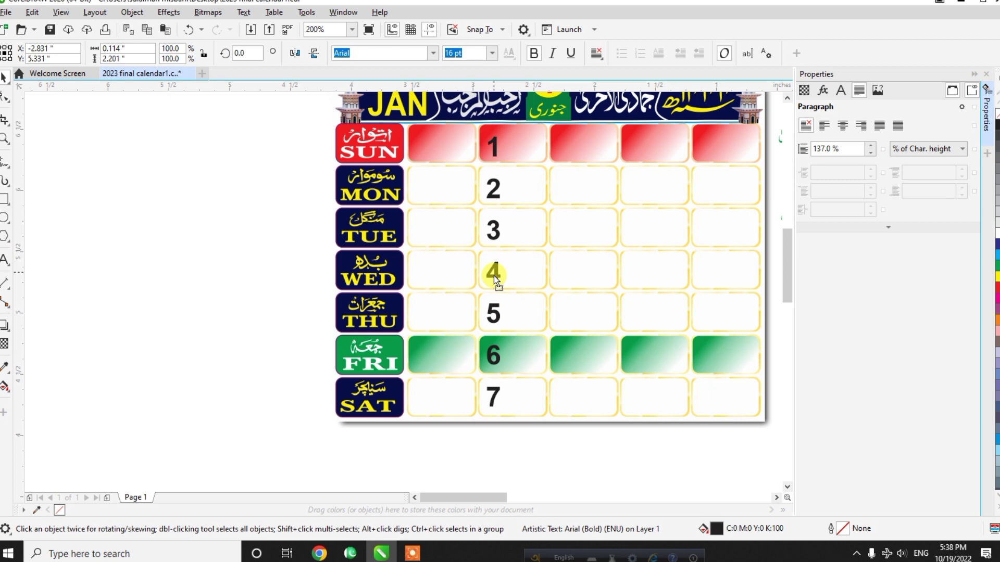
drag(494, 276, 493, 277)
right_click(494, 277)
Replace the second column's numbers with 8 to 14, one number per line
click(4, 259)
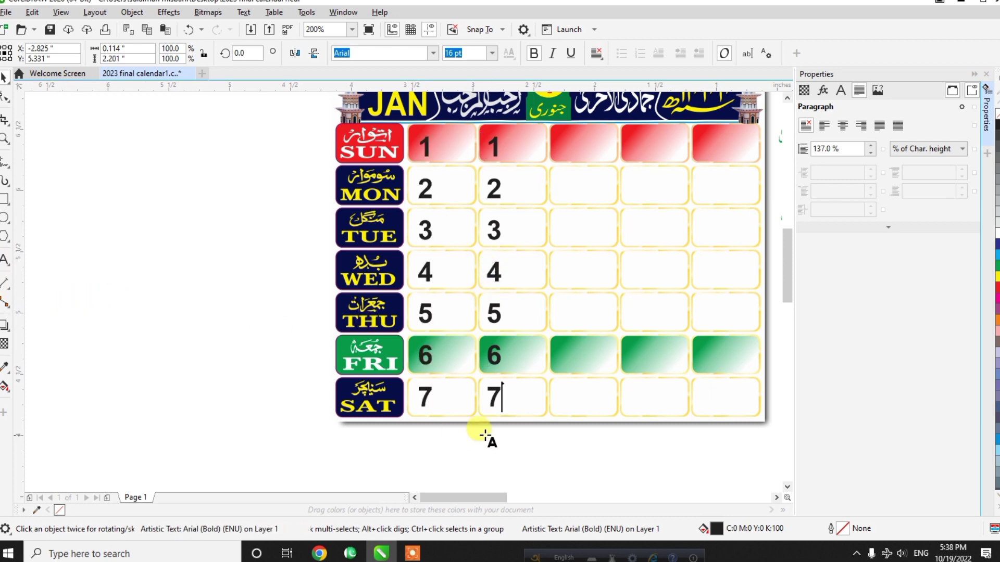
drag(495, 397, 456, 157)
text(8)
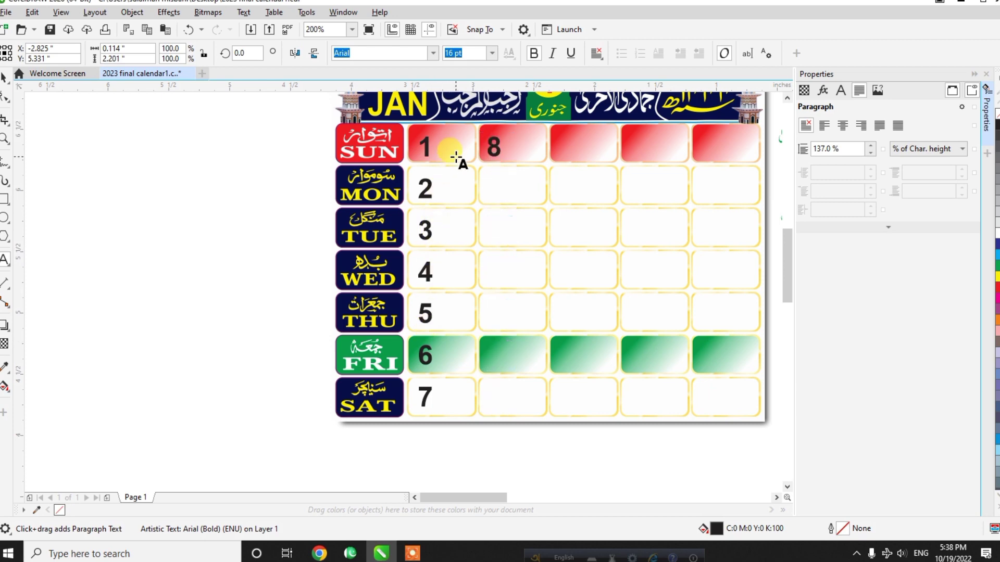
key(Return)
text(910)
key(Return)
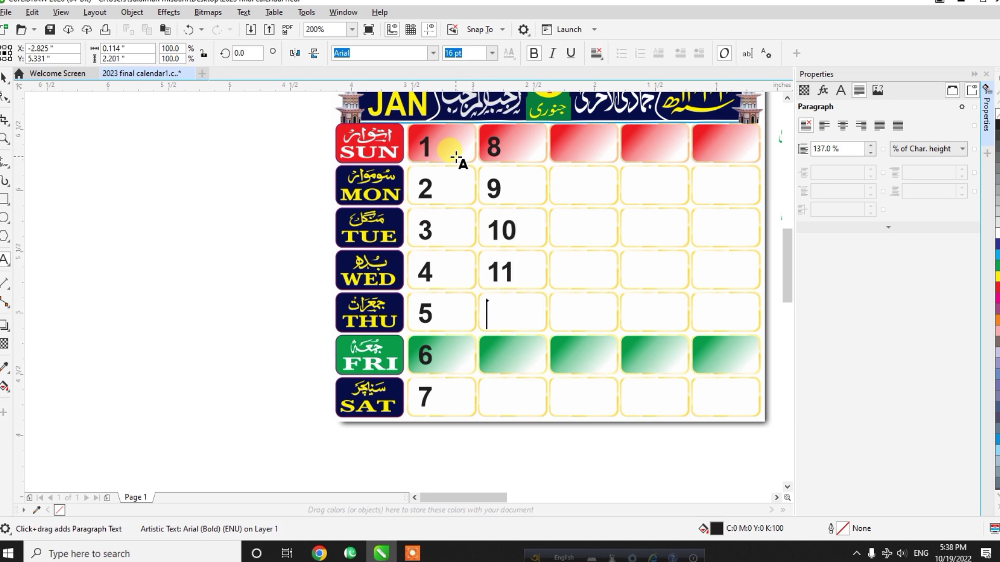
text(2)
key(Return)
text(1)
text(14)
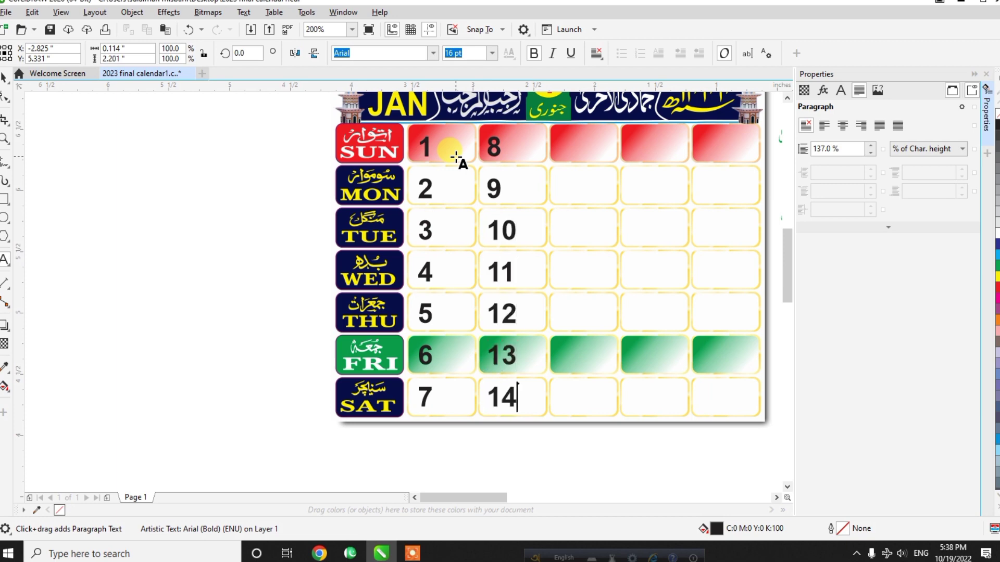
Nudge the 8 to 14 text and the 1 to 7 text each 0.02 inch left in their cells
click(3, 78)
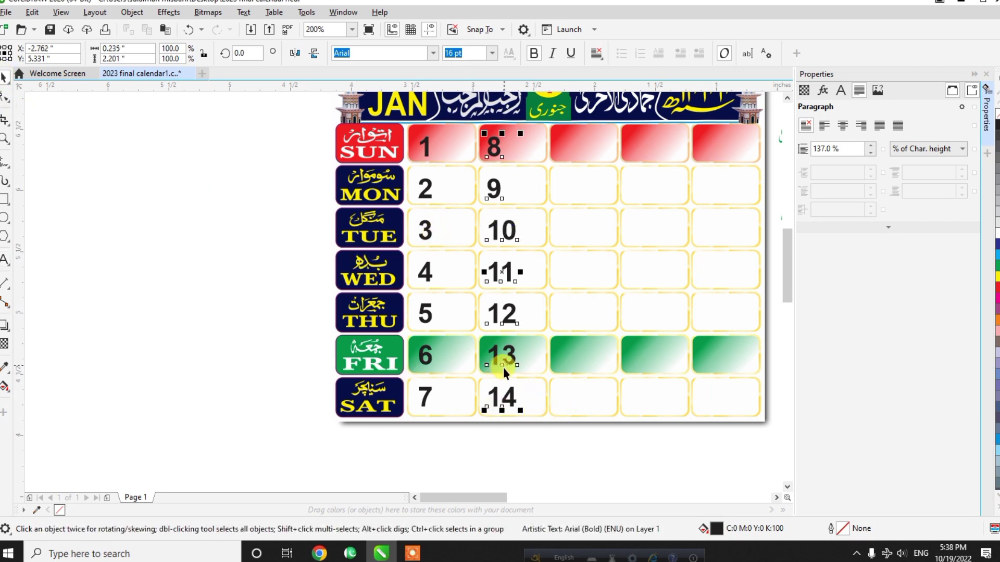
key(Left)
key(Left)
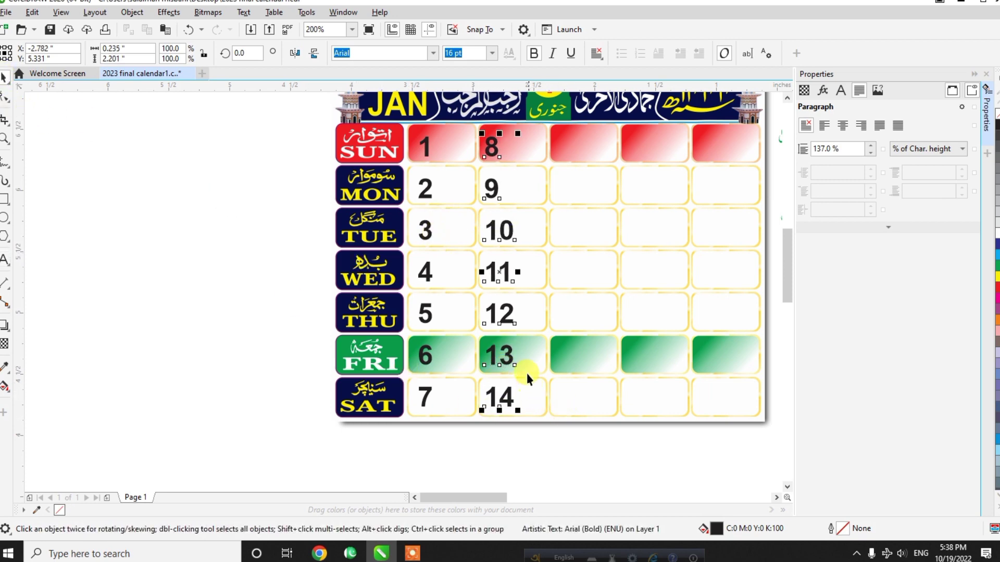
click(425, 359)
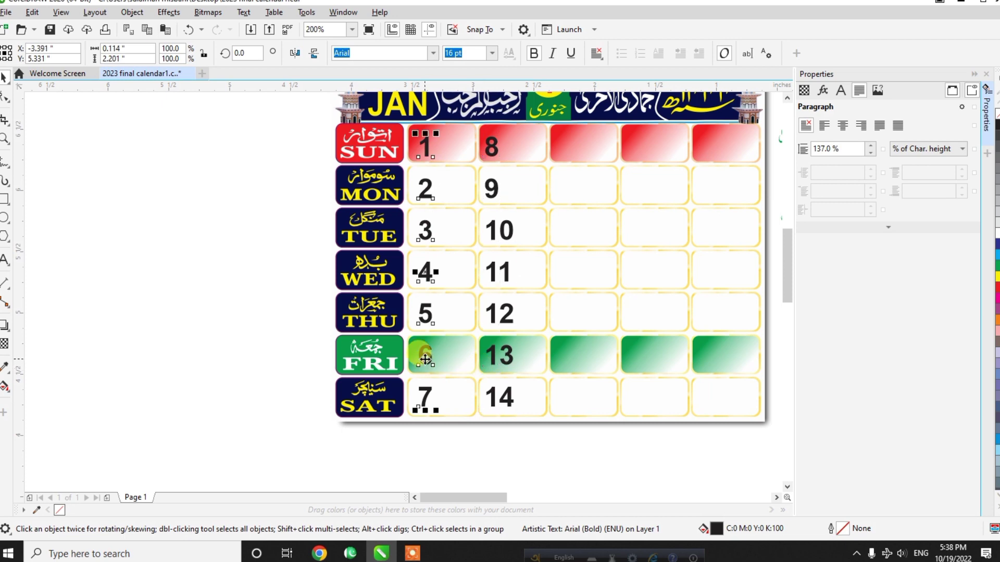
key(Left)
key(Left)
Copy the 8 to 14 text into the third column and repeat the duplication for the fourth and fifth columns
click(510, 316)
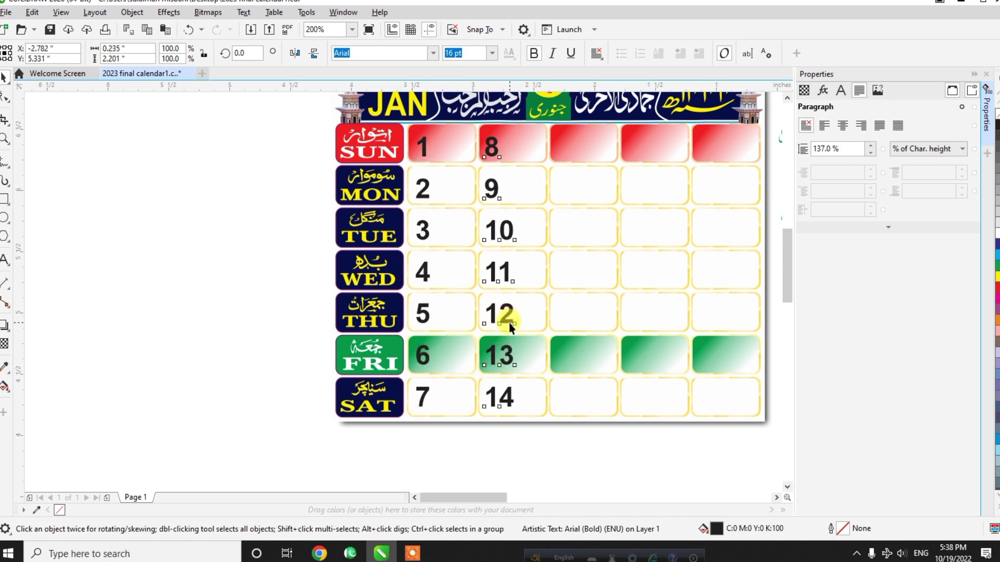
drag(500, 277, 573, 283)
right_click(573, 284)
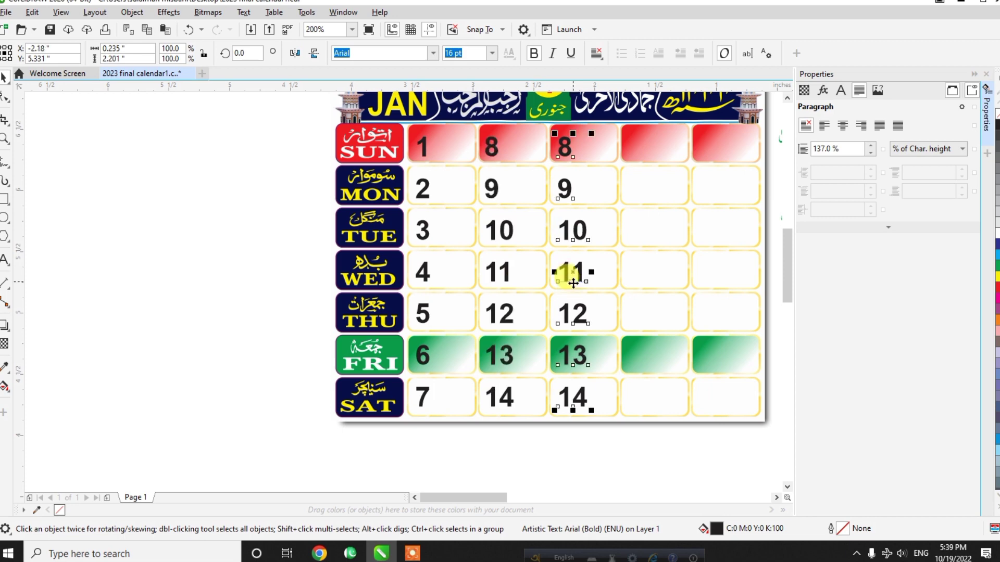
key(ctrl+d)
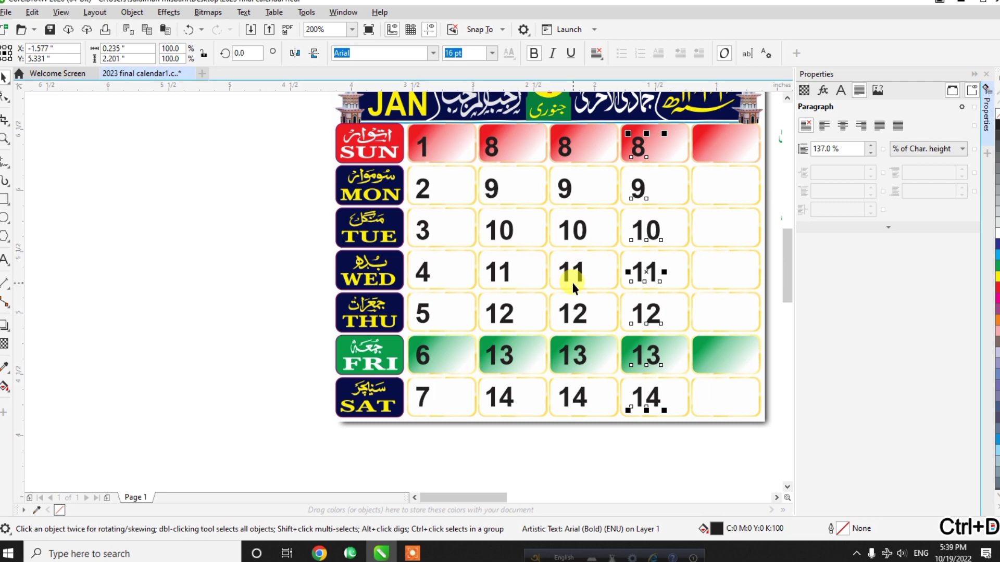
key(ctrl+d)
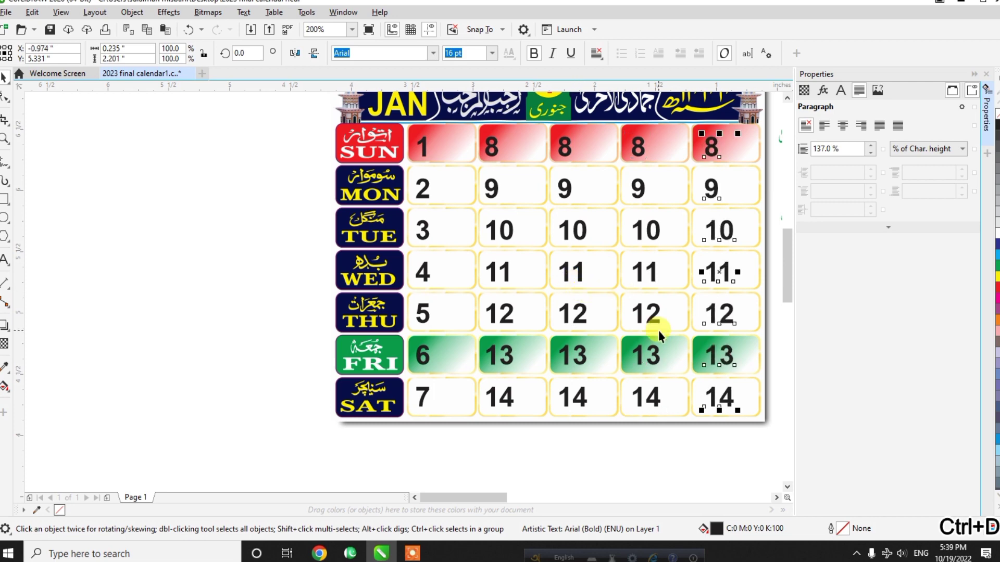
Nudge the copied numbers left to align them in their cells: fifth column 0.05 inch, fourth 0.04 inch, third 0.03 inch
key(Left)
key(Left)
key(Left)
key(Left)
key(Left)
key(Left)
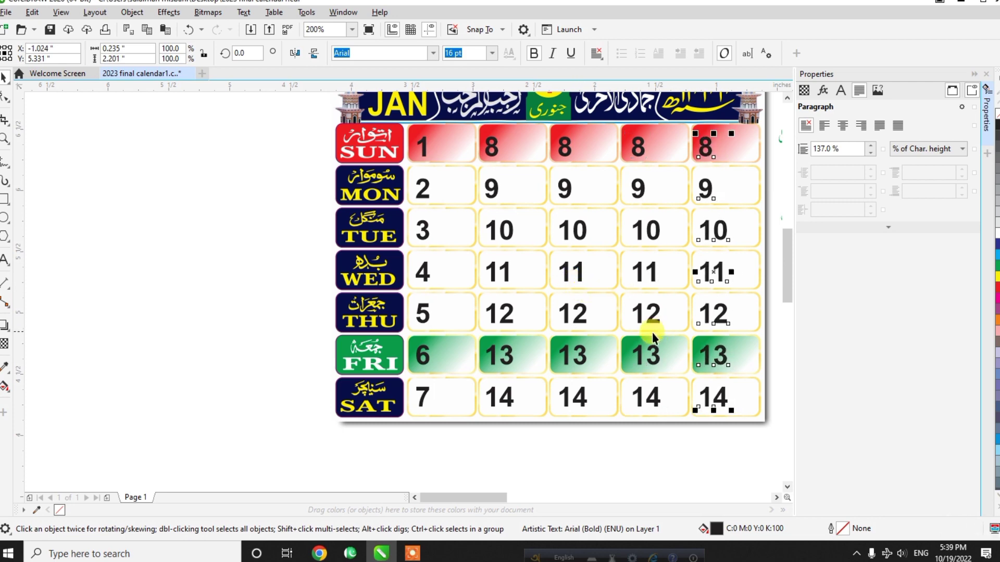
click(655, 357)
key(Left)
key(Left)
key(Left)
key(Left)
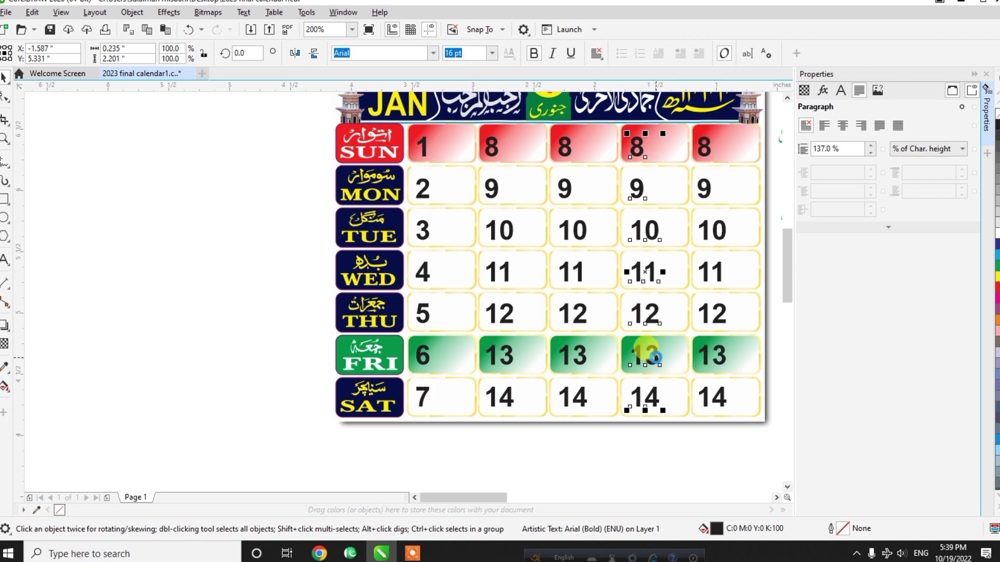
click(584, 357)
key(Left)
key(Left)
key(Left)
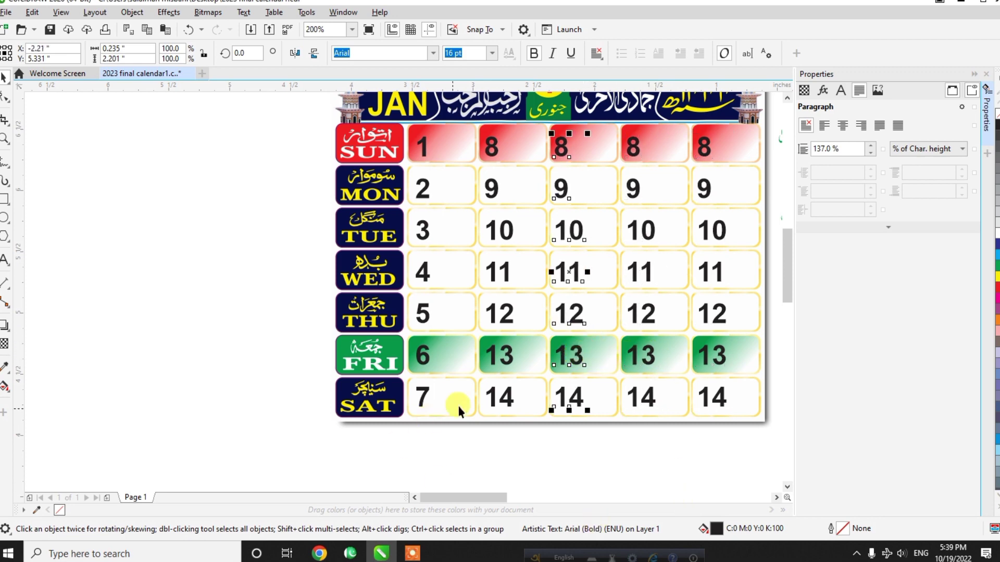
Replace the third column's numbers with 15 to 21, one number per line
click(5, 258)
drag(560, 428, 542, 166)
key(BackSpace)
text(15 )
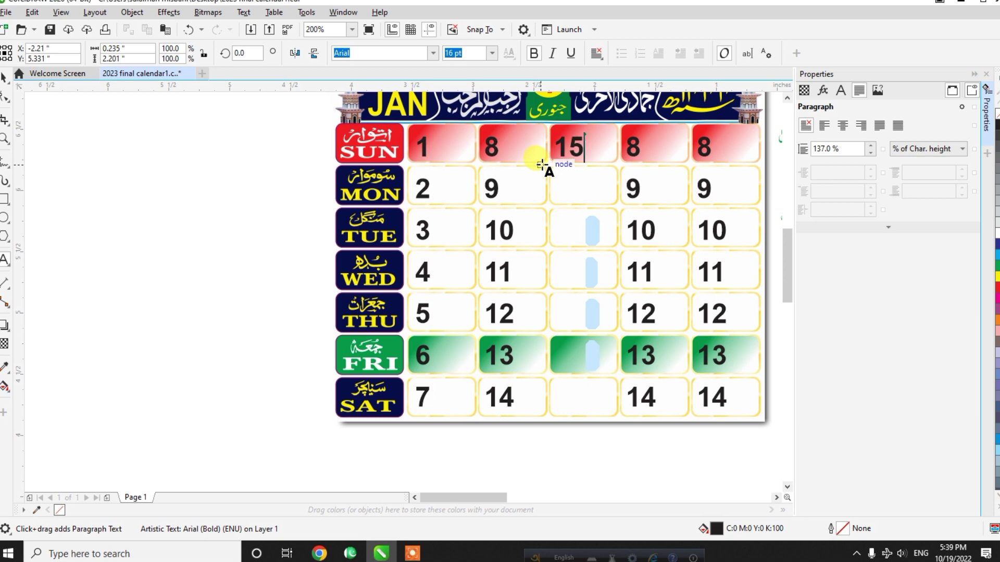
text(16)
key(Return)
text(17)
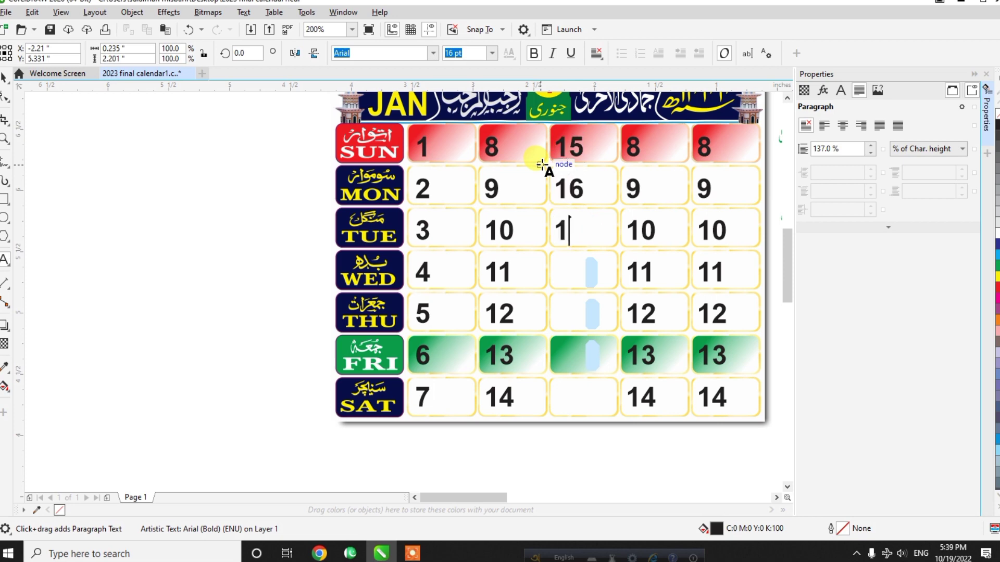
key(Return)
text(18)
key(Return)
text(19)
key(Return)
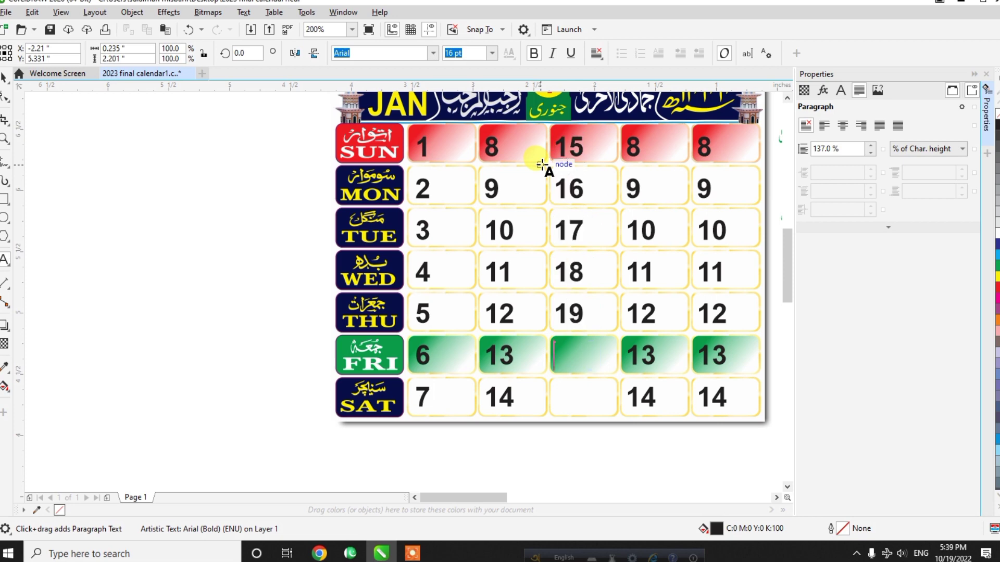
text(20 )
text(21)
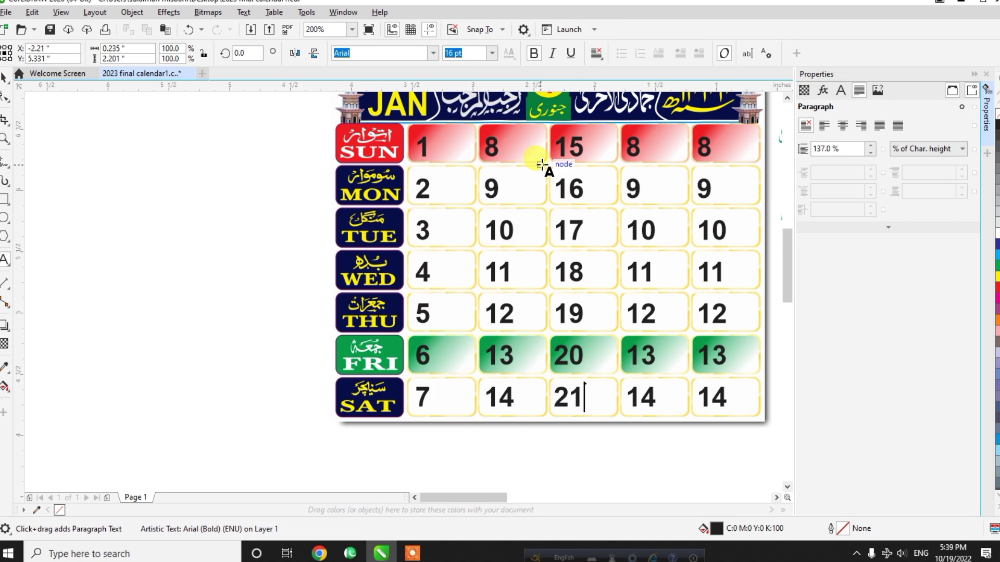
Replace the fourth column's numbers with 22 to 28, one number per line
click(641, 398)
drag(655, 398, 621, 156)
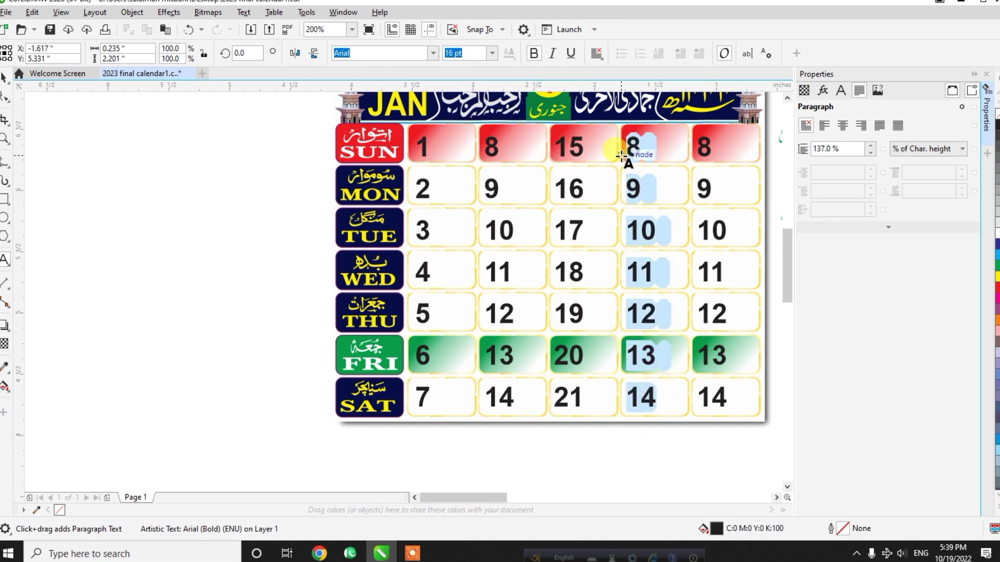
text(22)
key(Return)
text(23)
key(Return)
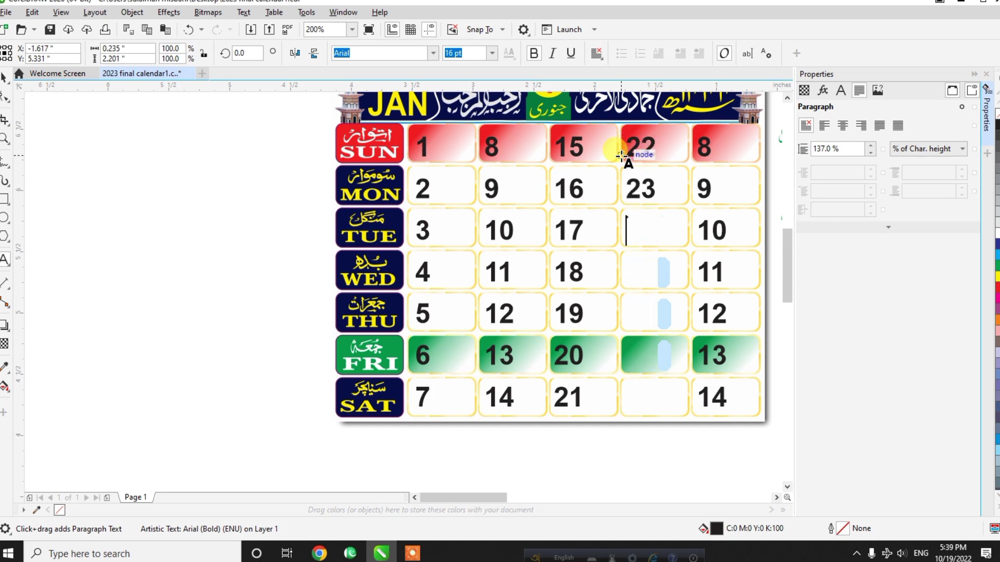
text(24)
key(Return)
text(25)
key(Return)
text(26)
key(Return)
text(2)
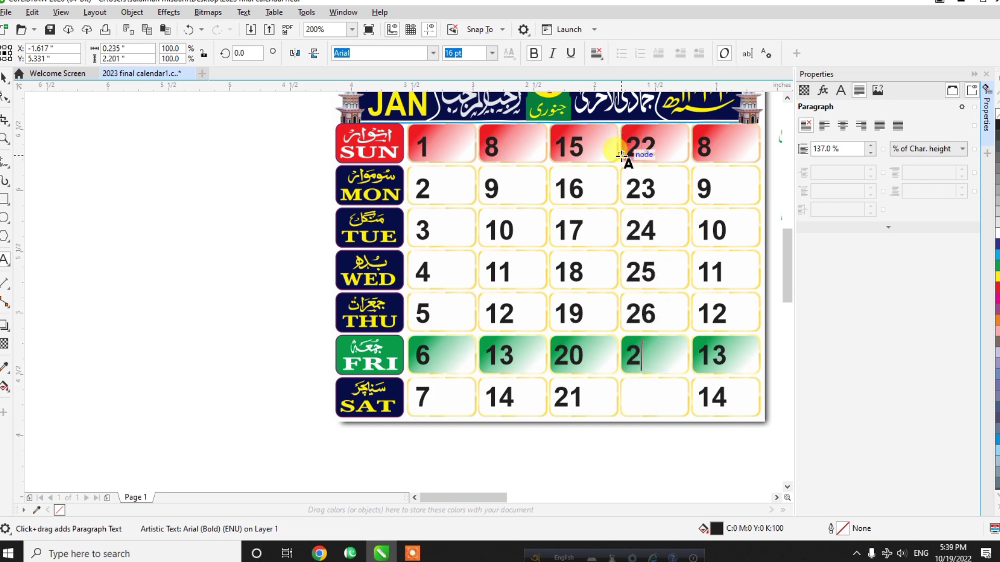
text(47)
key(BackSpace)
text(6)
key(BackSpace)
text(8)
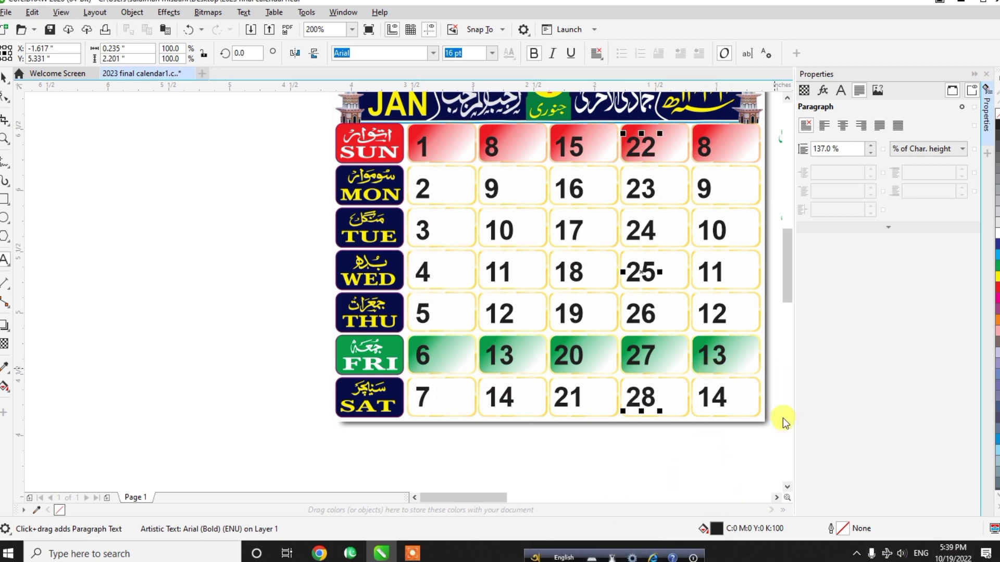
Replace the fifth column's numbers with 29, 30 and 31 and compare the filled grid with the finished January calendar
drag(723, 401, 675, 144)
text(2)
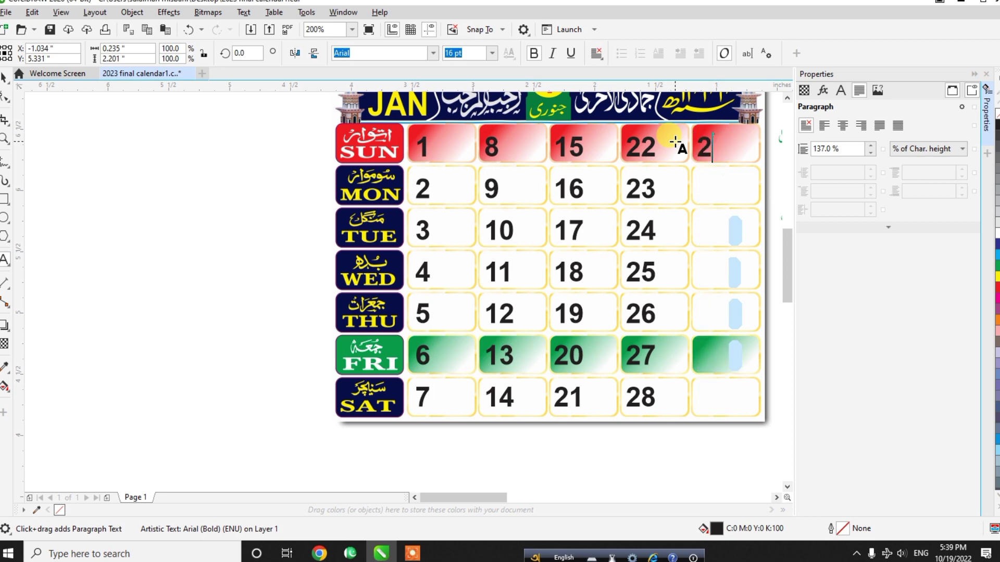
text(9 30)
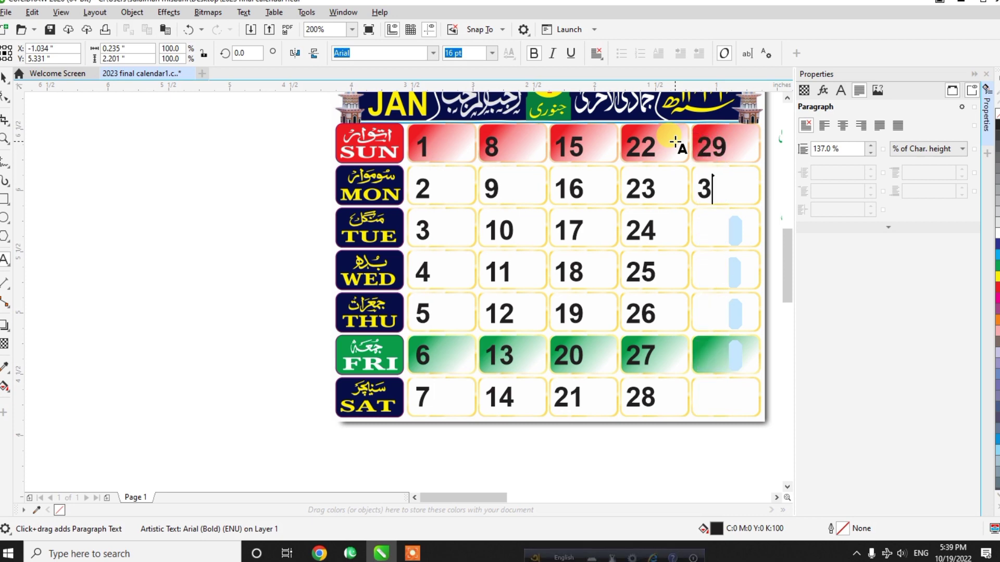
key(Return)
text(31)
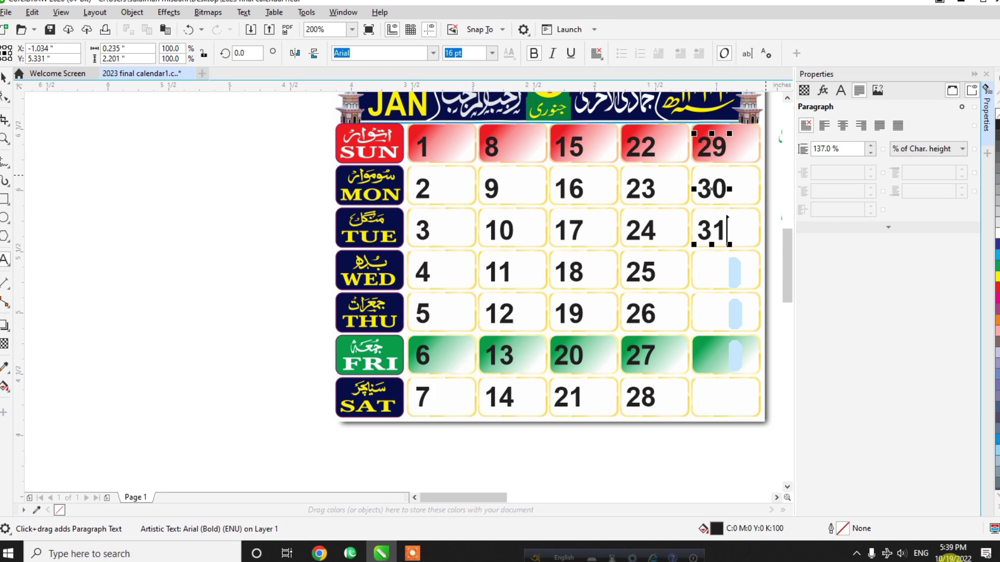
click(5, 77)
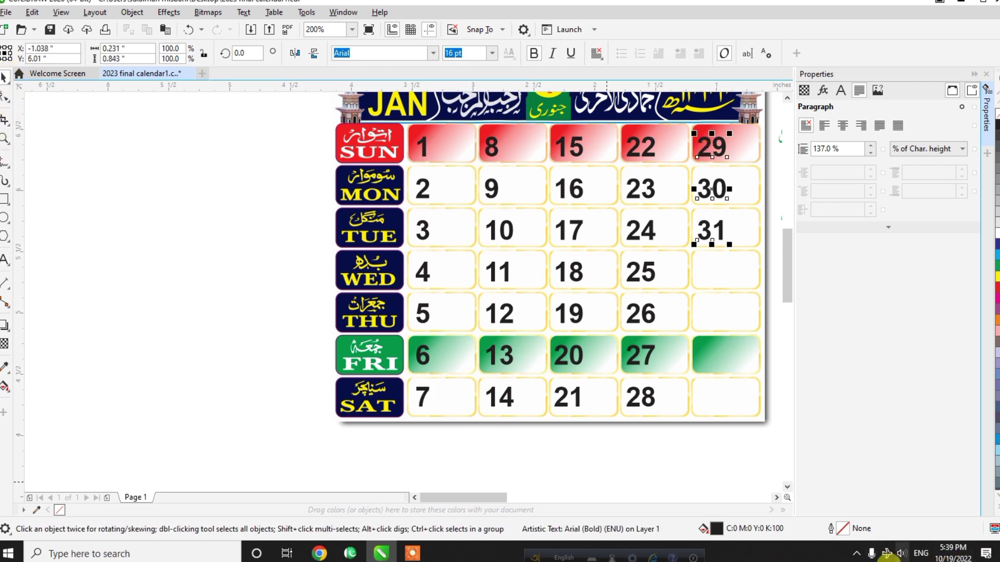
click(696, 233)
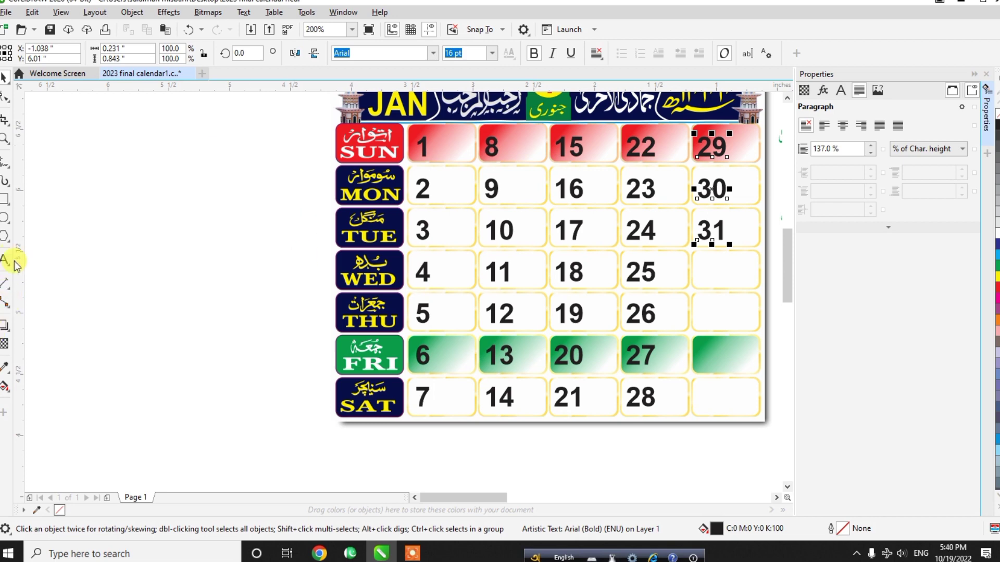
scroll(246, 251, down, 2)
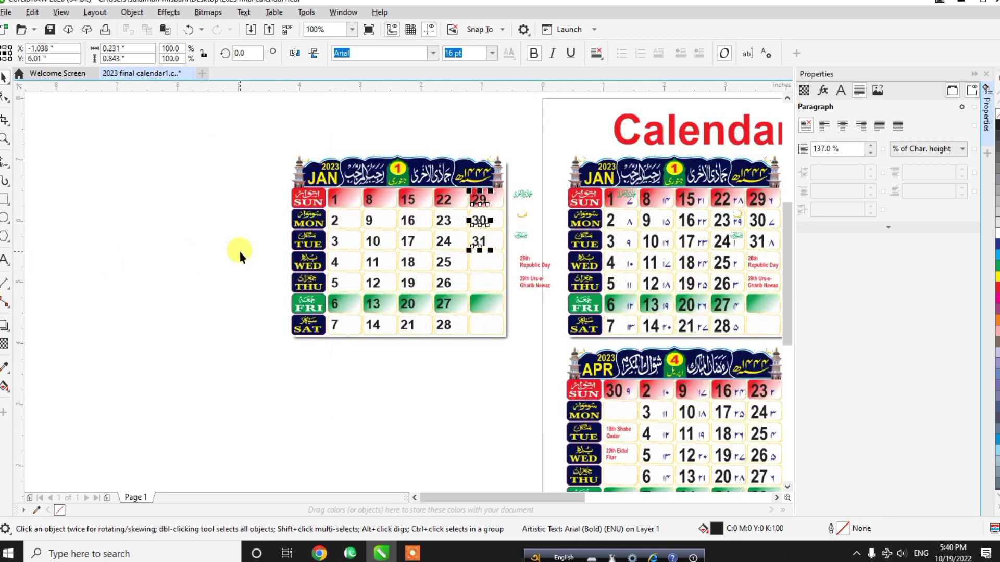
scroll(240, 251, up, 2)
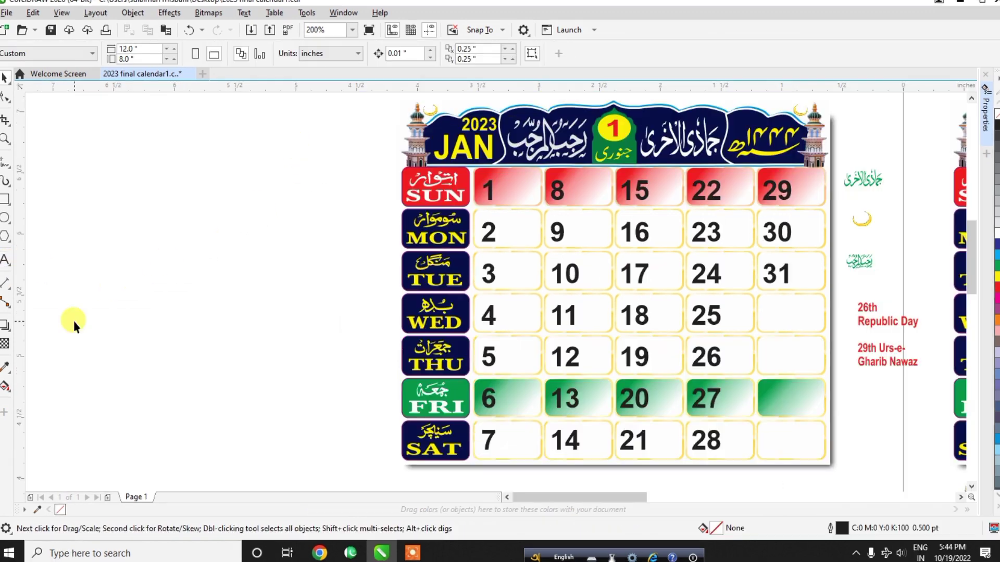
Switch to Urdu input and add a text block beside the Sunday row with the numerals ٧ to ١٣, one number per line
key(super+space)
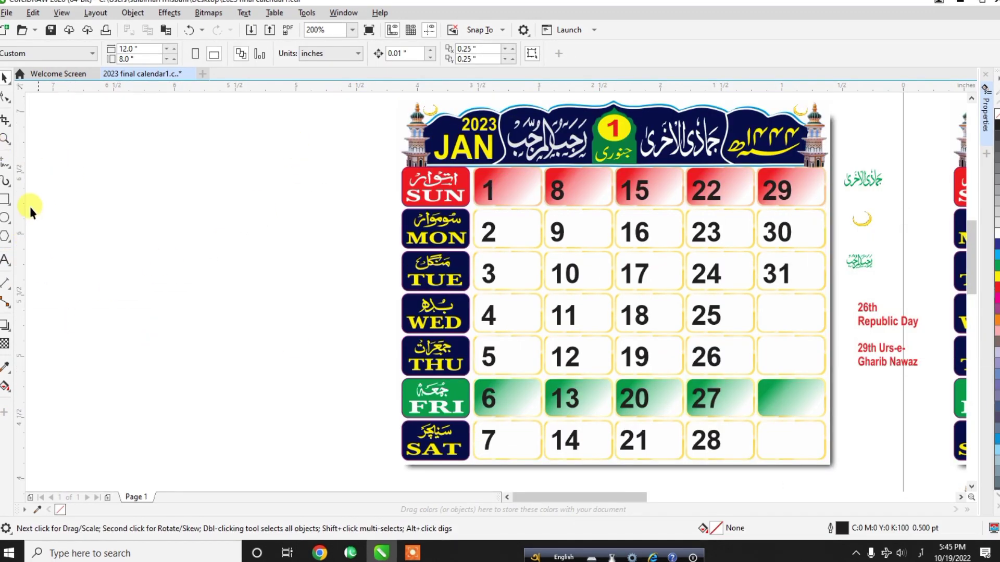
click(6, 260)
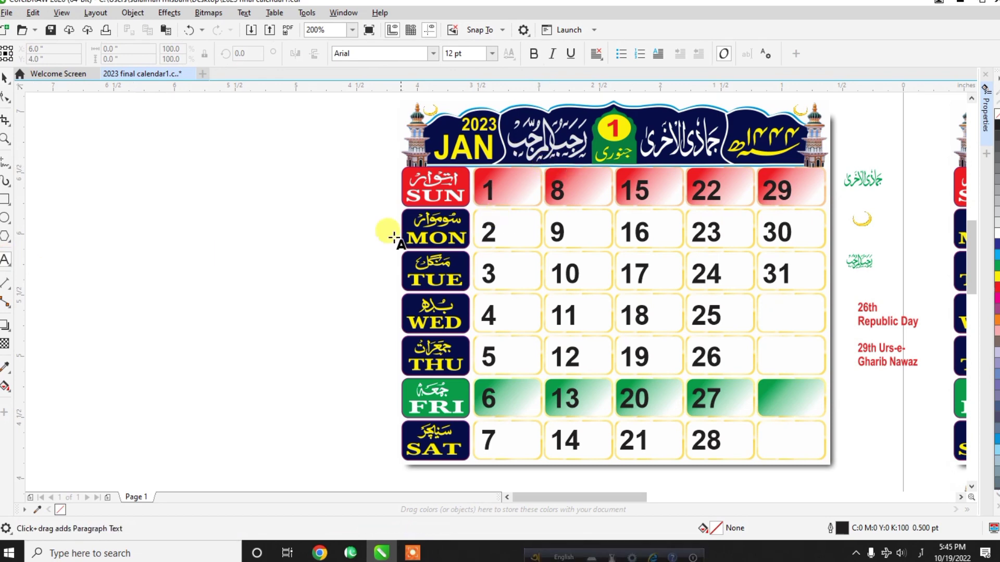
click(372, 188)
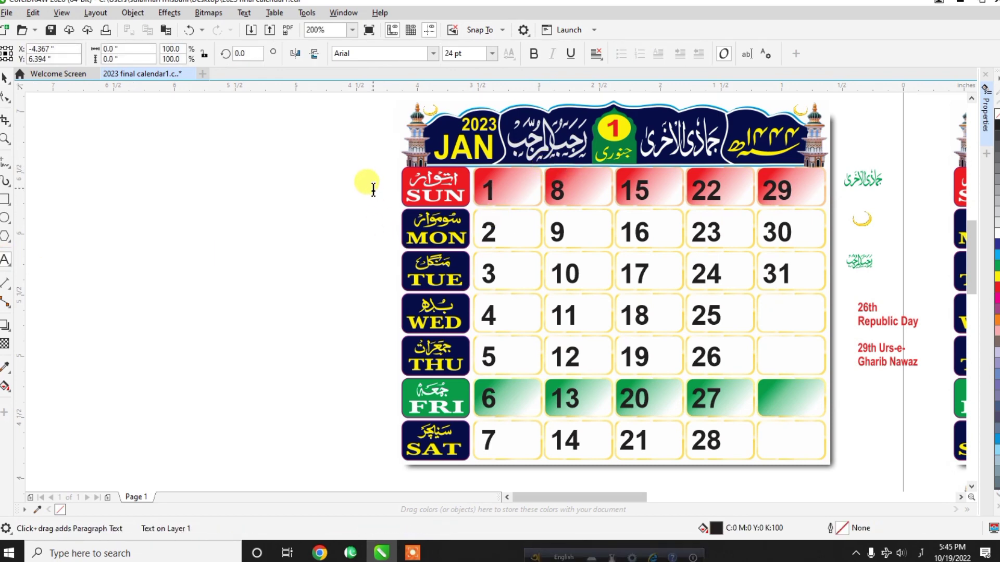
text(٧)
key(Return)
text(٨)
key(Return)
text(٩)
key(Return)
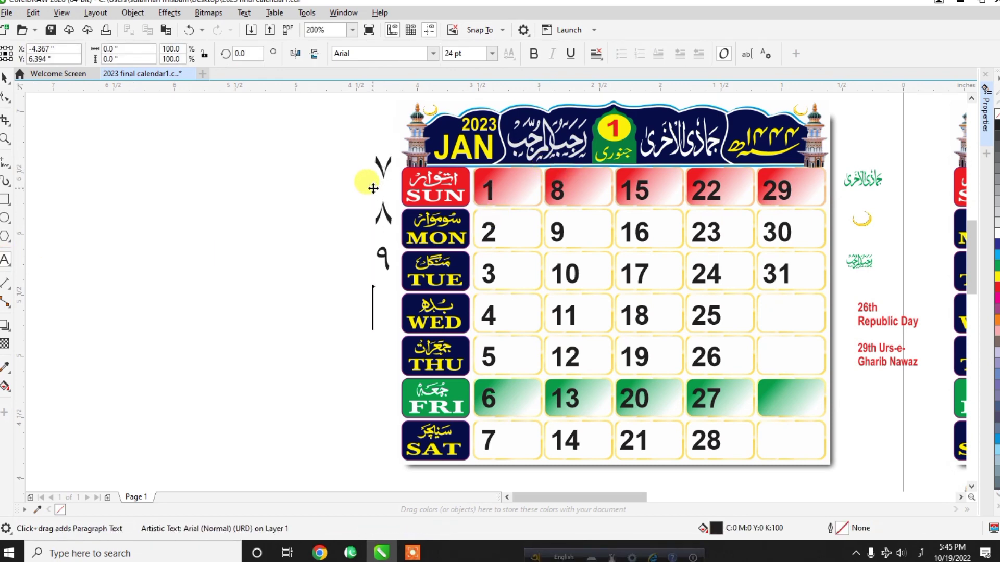
text(١)
text(١ )
text(١٢)
key(Return)
text(١٣)
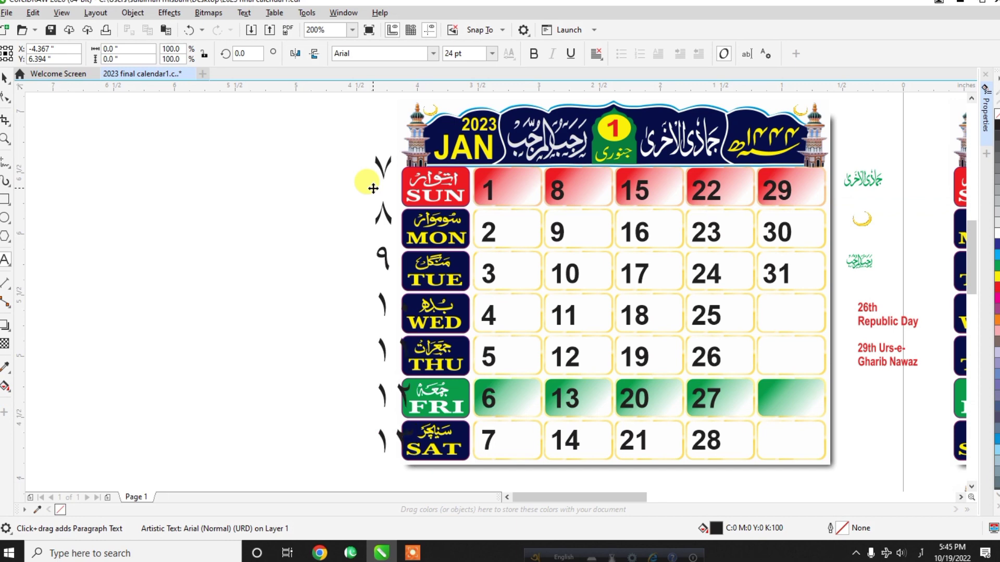
Set the Urdu numerals to Payami Nastaleeq 2017 at 16 pt and move them into the first date column
click(5, 78)
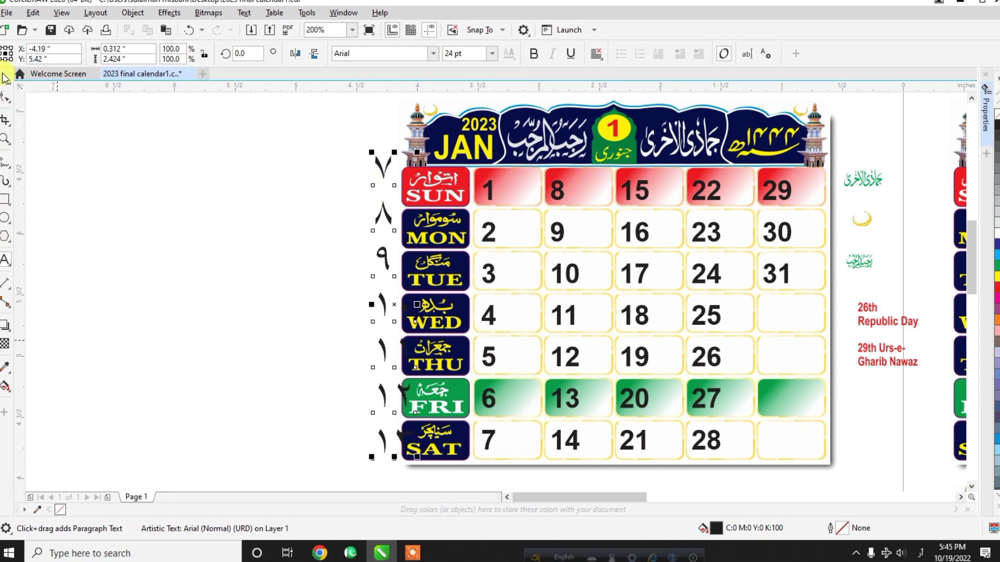
click(434, 54)
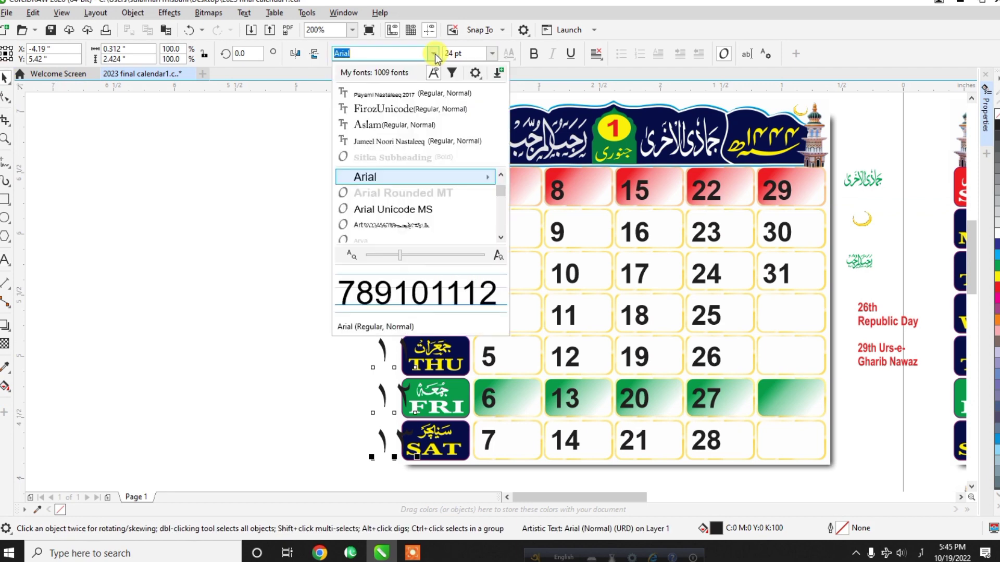
click(428, 94)
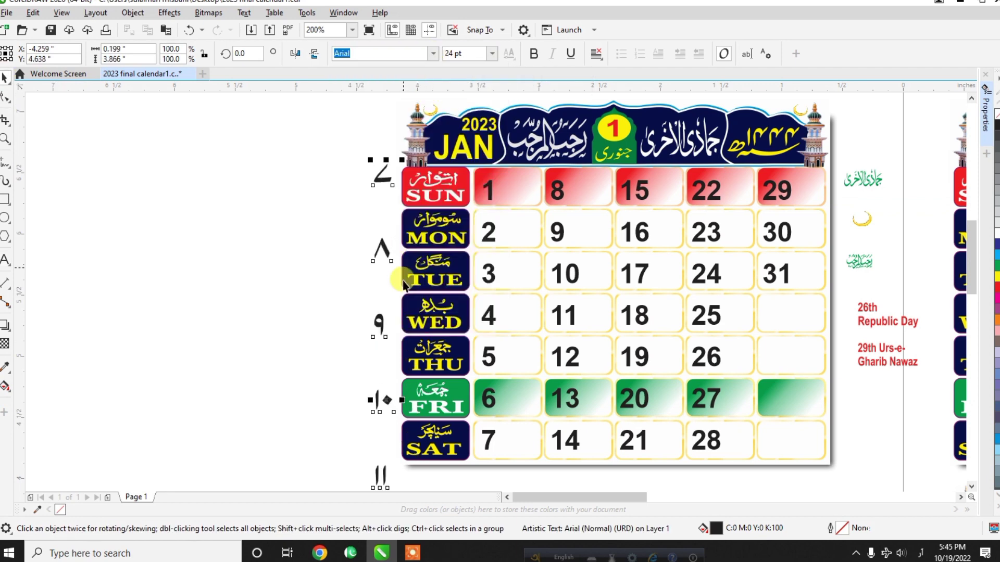
drag(375, 326, 517, 342)
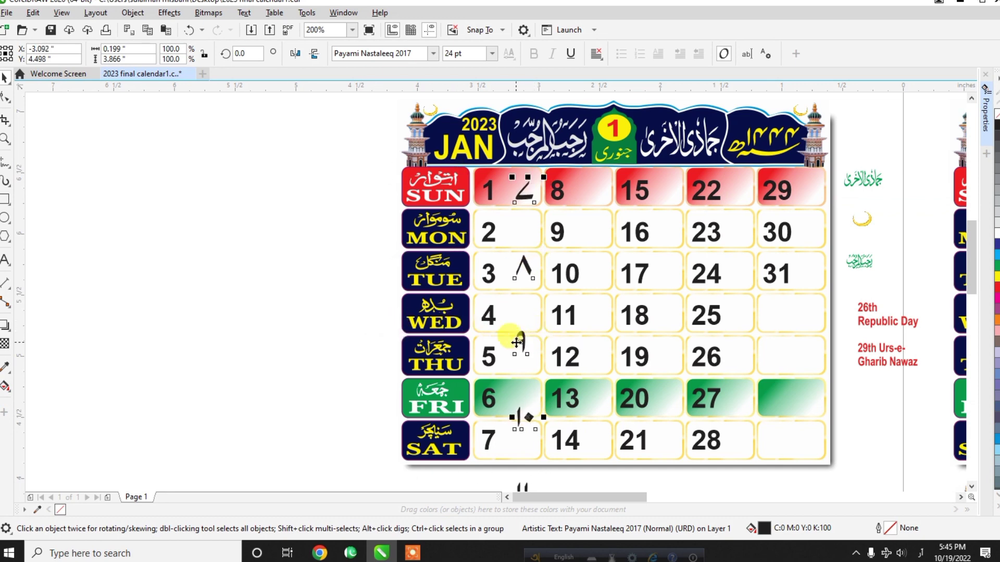
click(491, 54)
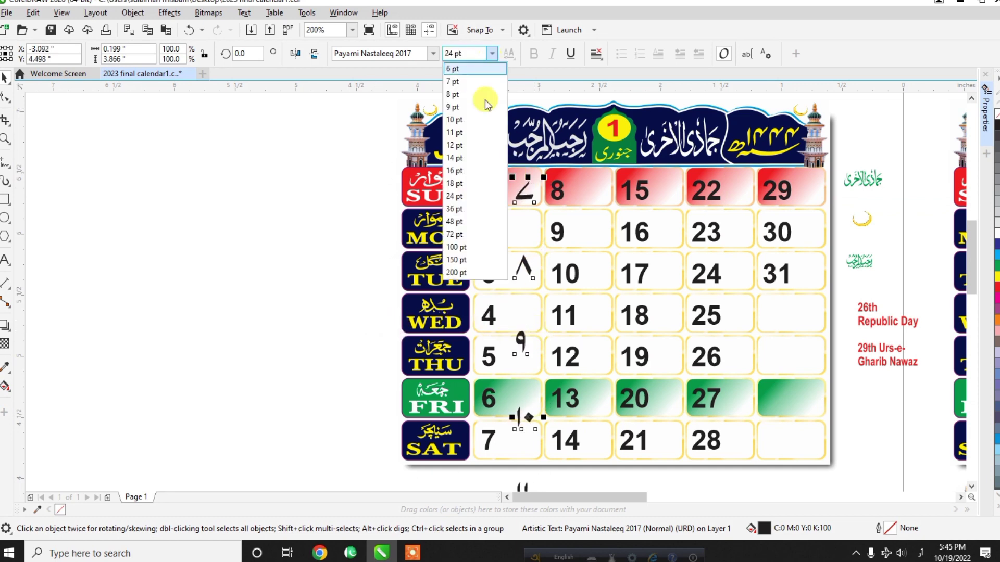
click(469, 169)
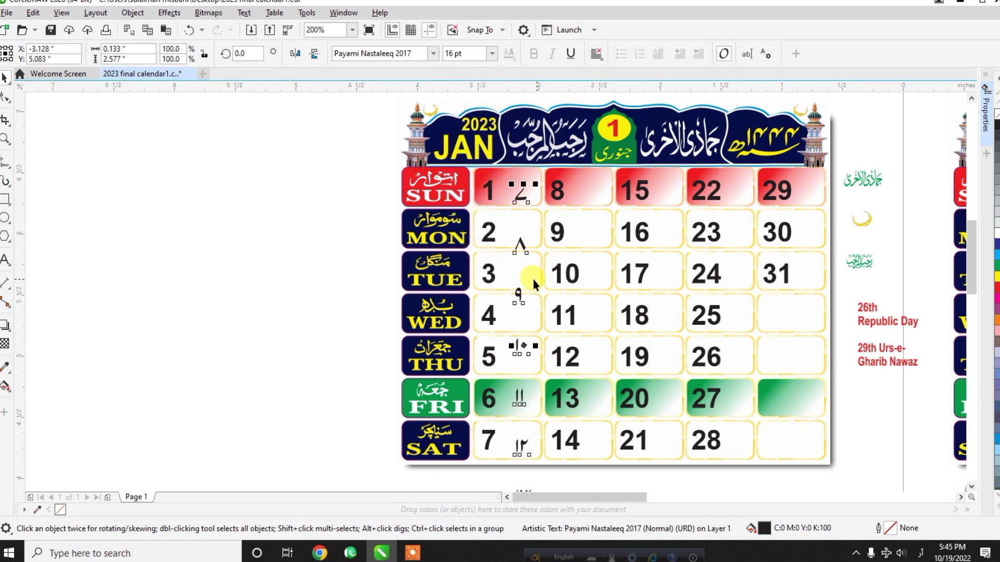
Align the numerals with the first column's cells by moving them slightly up and setting the line spacing to 84%
drag(520, 245, 520, 240)
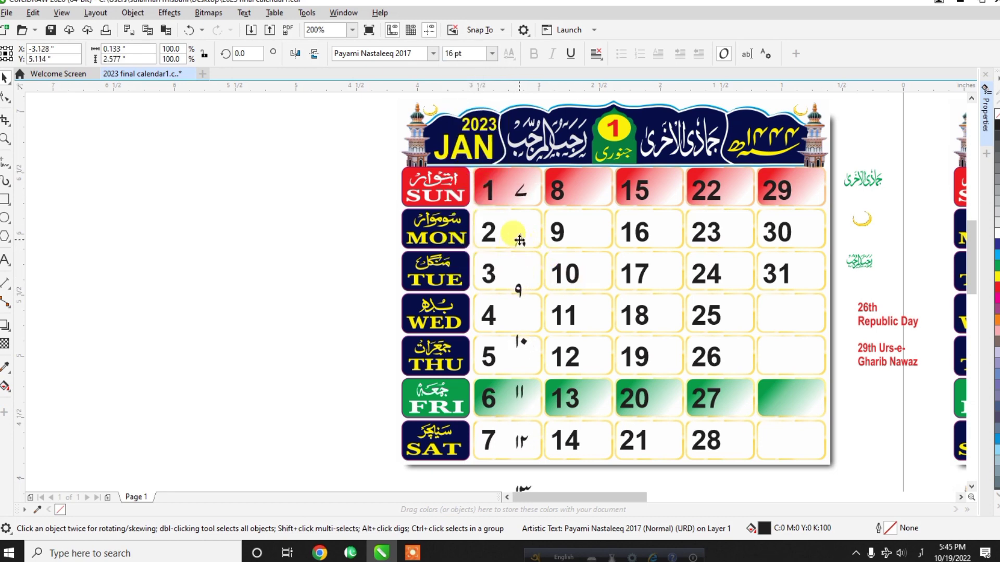
key(F10)
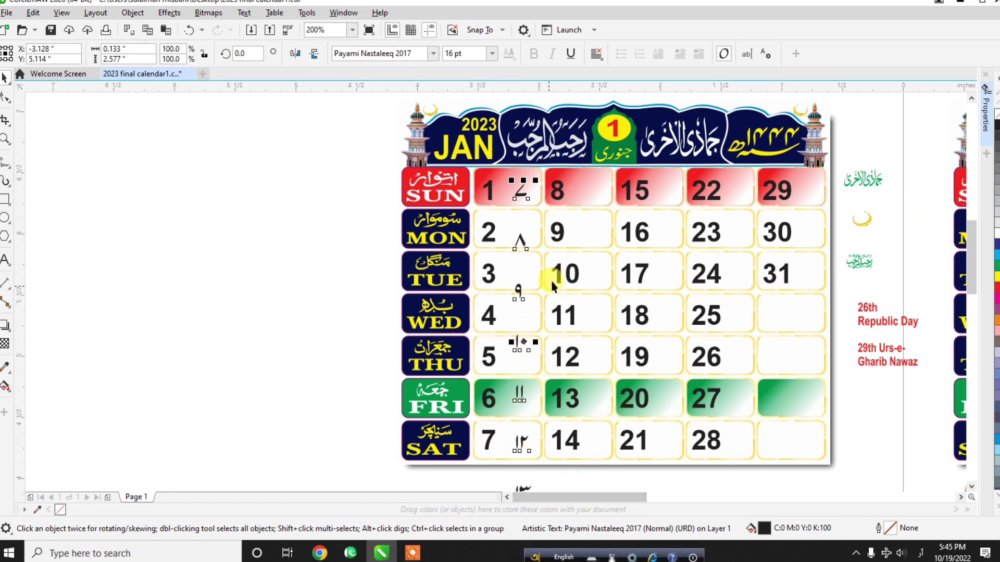
click(979, 121)
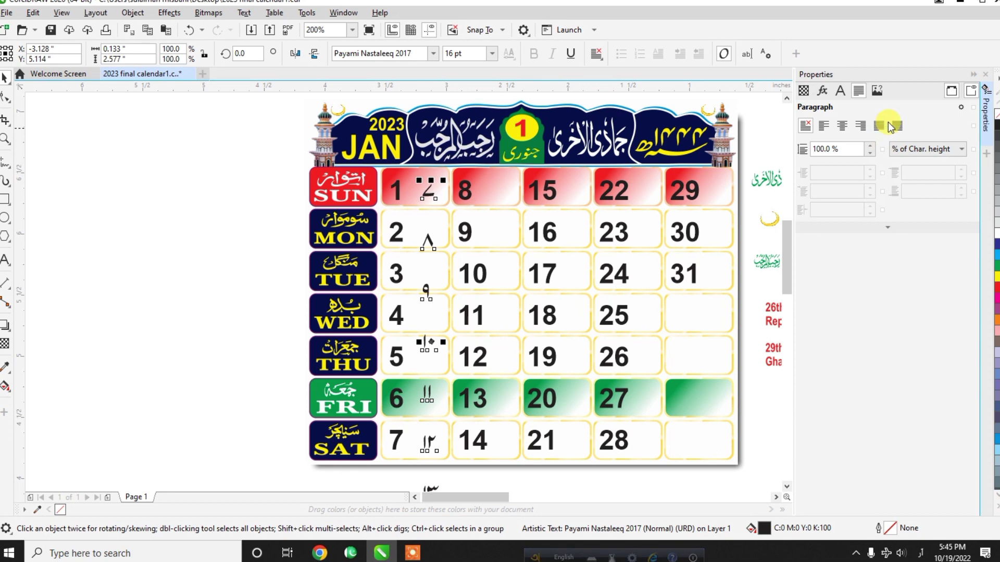
click(867, 154)
click(867, 153)
click(867, 153)
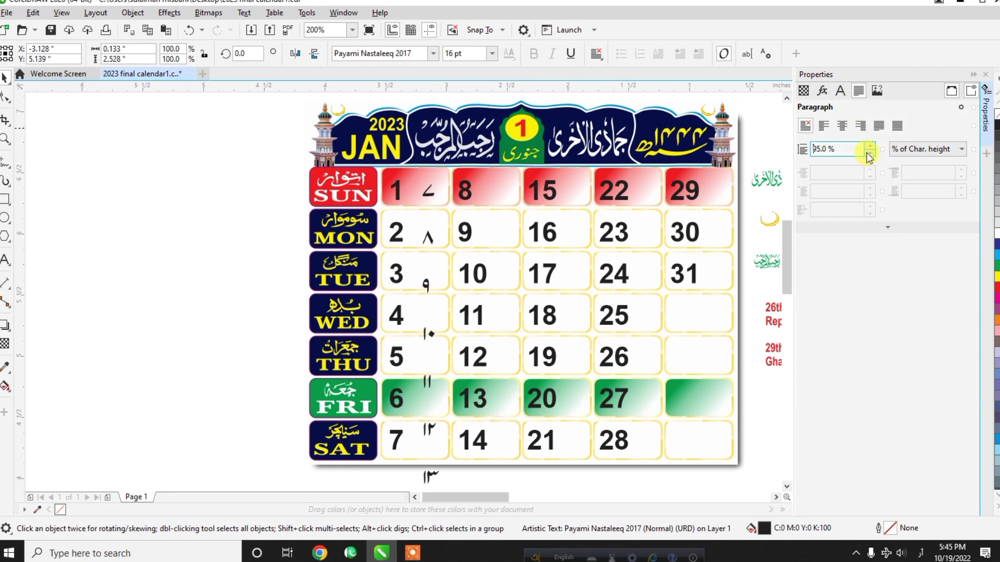
click(867, 153)
click(866, 152)
click(866, 152)
click(867, 152)
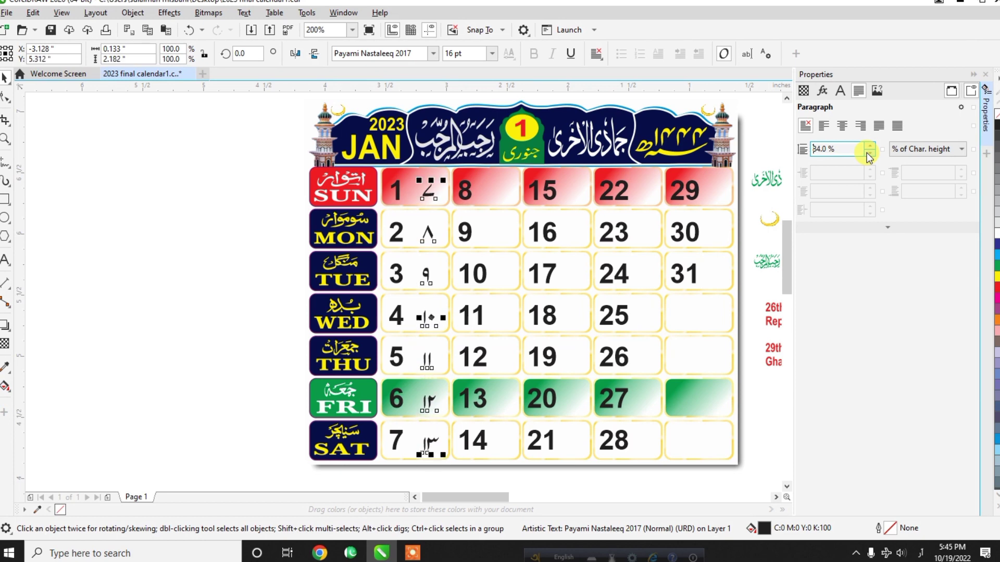
click(866, 152)
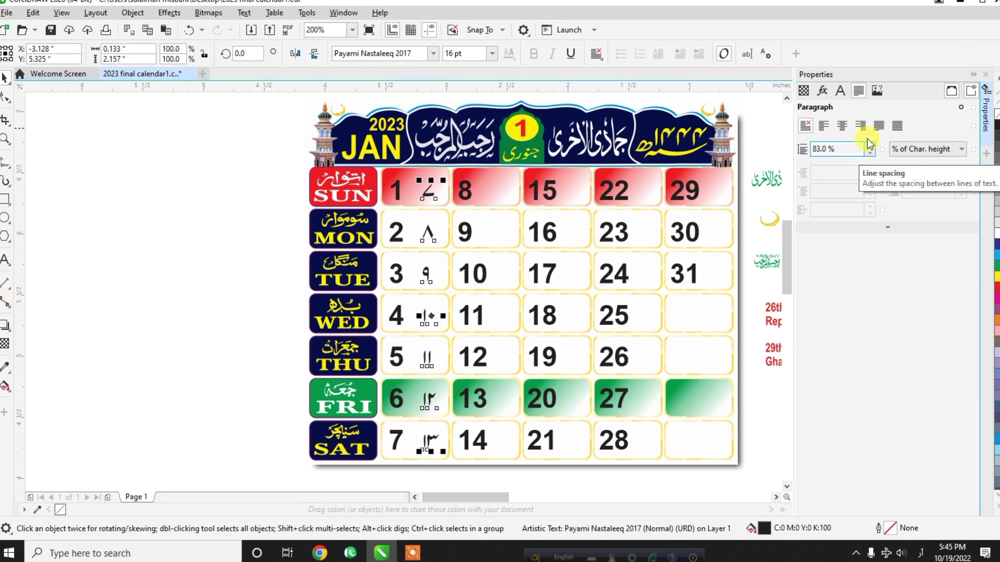
click(870, 146)
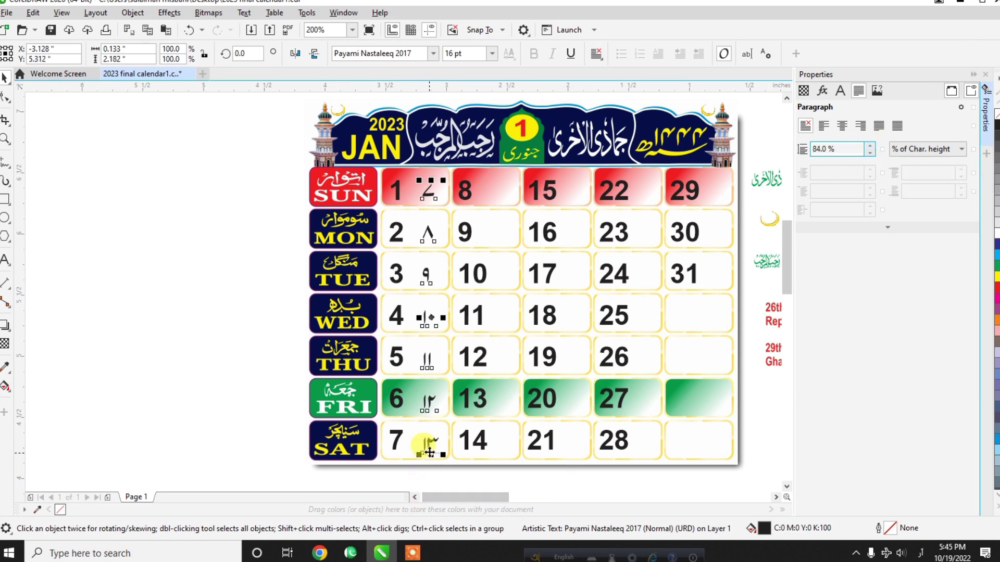
scroll(429, 449, up, 2)
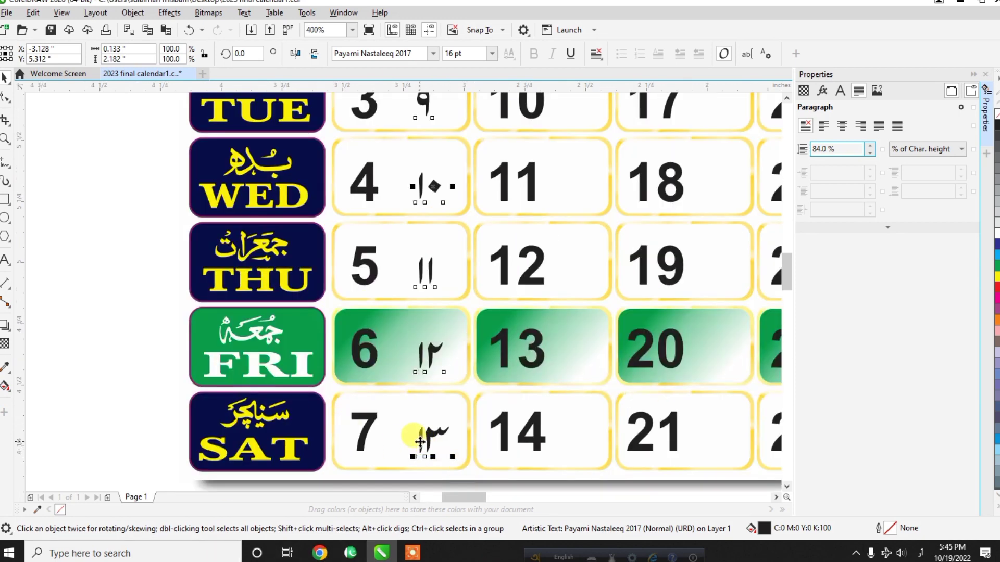
scroll(428, 445, down, 2)
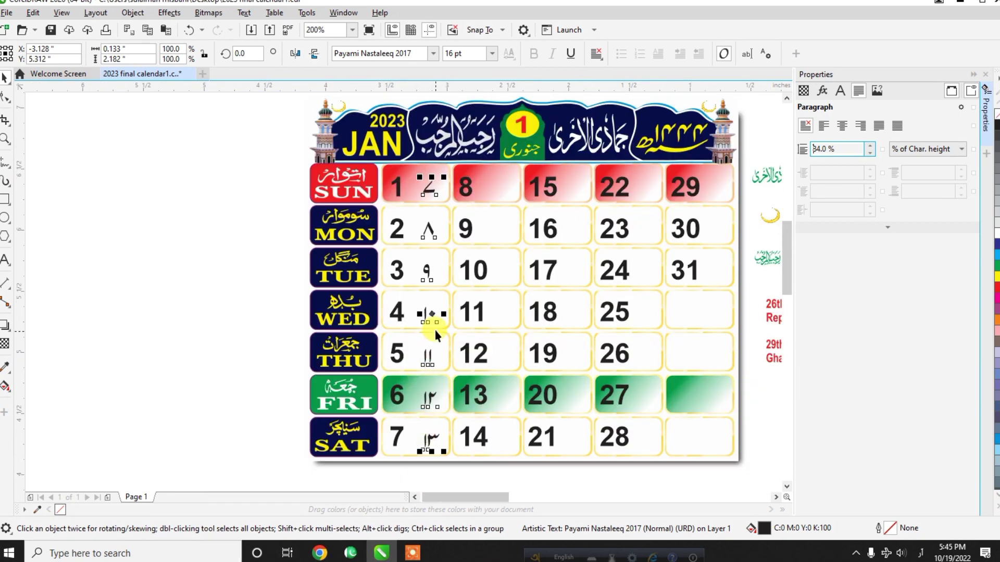
Copy the Urdu numerals horizontally into the second date column and repeat the duplicate for the third, fourth and fifth columns
drag(432, 312, 507, 314)
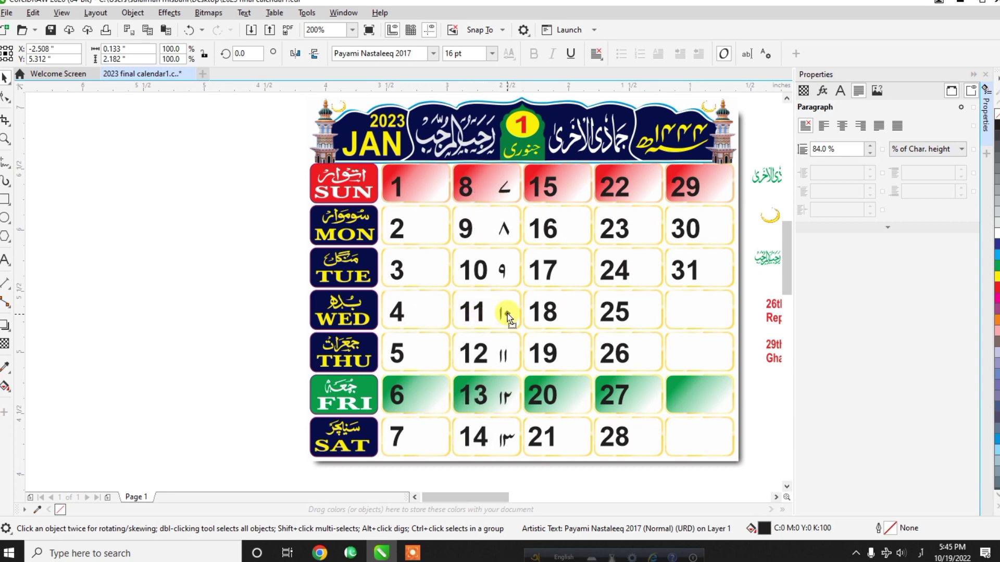
right_click(507, 314)
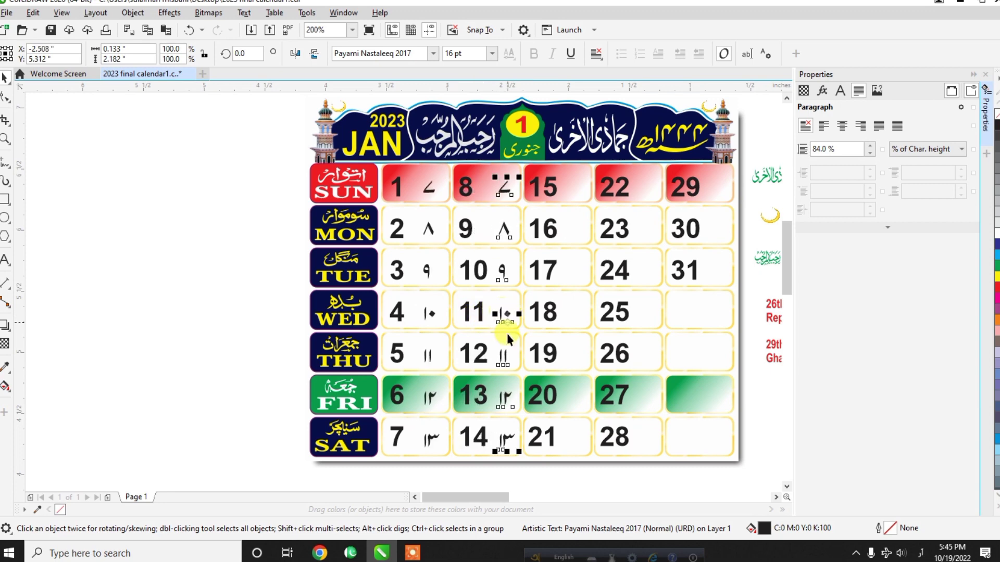
key(ctrl+d)
key(ctrl+d)
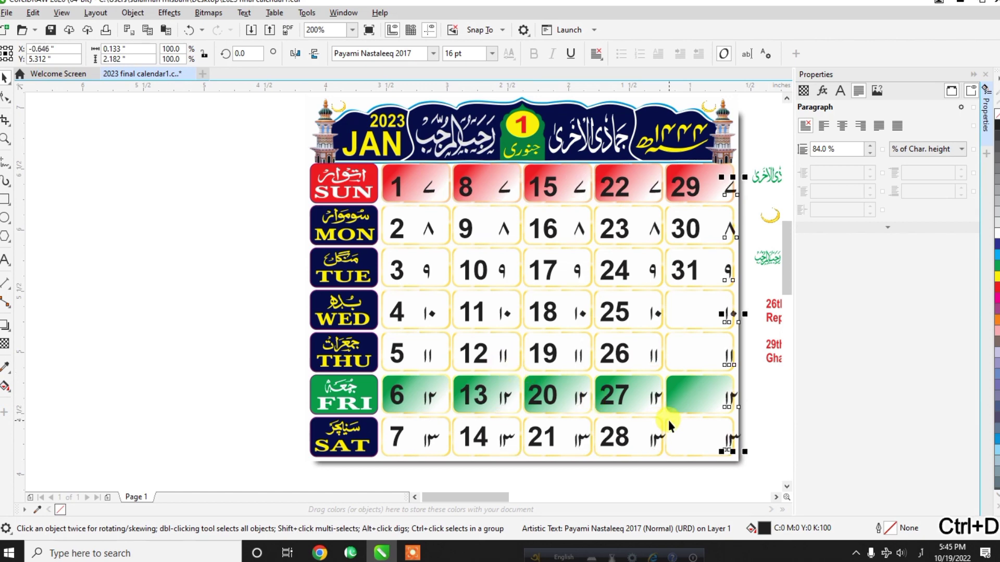
key(ctrl+d)
Nudge the fifth column's Urdu numerals 0.16 inch left, closer to the dates 29 to 31
key(Left)
key(Left)
key(Left)
key(Left)
key(Left)
key(Left)
key(Left)
key(Left)
key(Left)
key(Left)
key(Left)
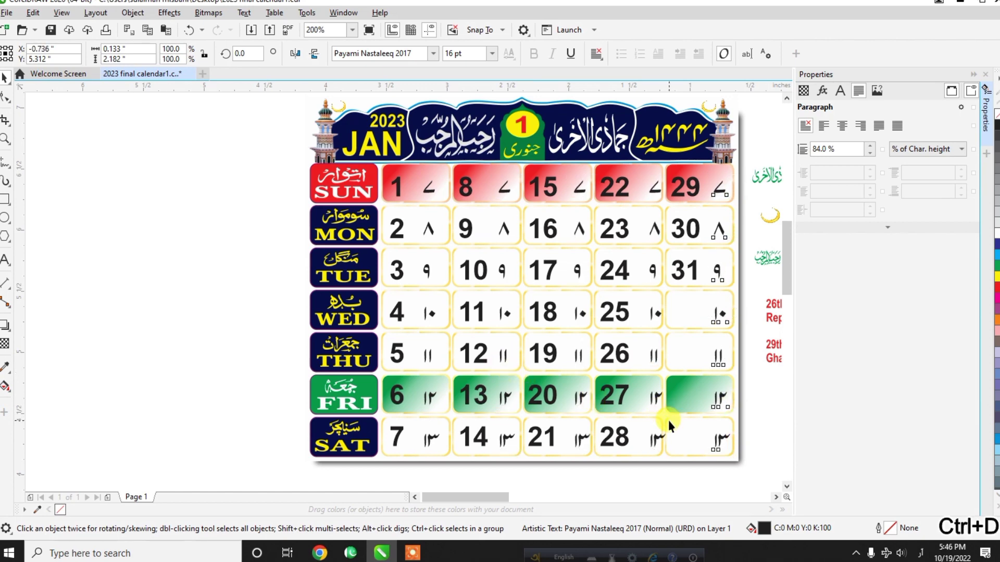
key(Left)
key(Left)
key(Left)
key(Left)
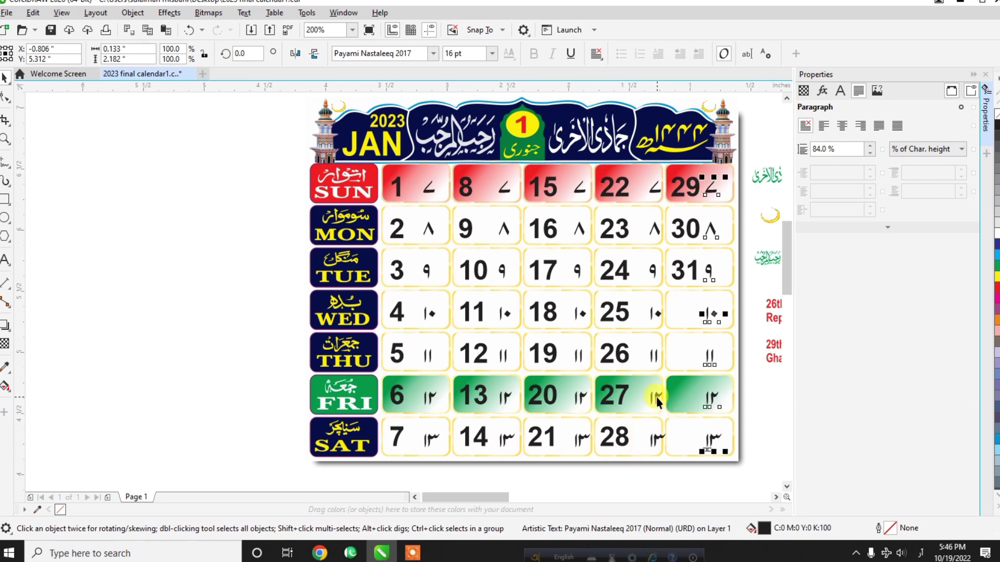
Nudge the fourth column's Urdu numerals 0.07 inch left so they sit inside their cells
key(Left)
key(Left)
key(Left)
key(Left)
key(Left)
key(Left)
key(Left)
key(Left)
key(Left)
key(Left)
key(Left)
key(Left)
key(Left)
key(Left)
key(Left)
key(Left)
key(Left)
key(Left)
key(Left)
key(Left)
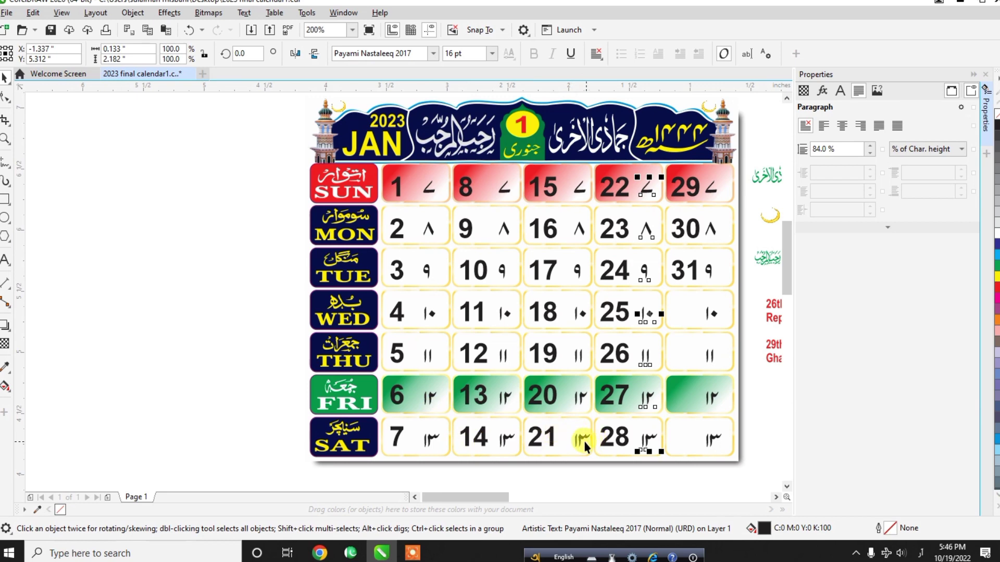
Nudge the third column's Urdu numerals 0.05 inch left within their cells
key(Left)
key(Left)
key(Left)
key(Left)
key(Left)
key(Left)
key(Left)
key(Left)
key(Left)
key(Left)
key(Left)
key(Left)
key(Left)
key(Left)
key(Left)
key(Left)
key(Left)
key(Left)
key(Left)
key(Left)
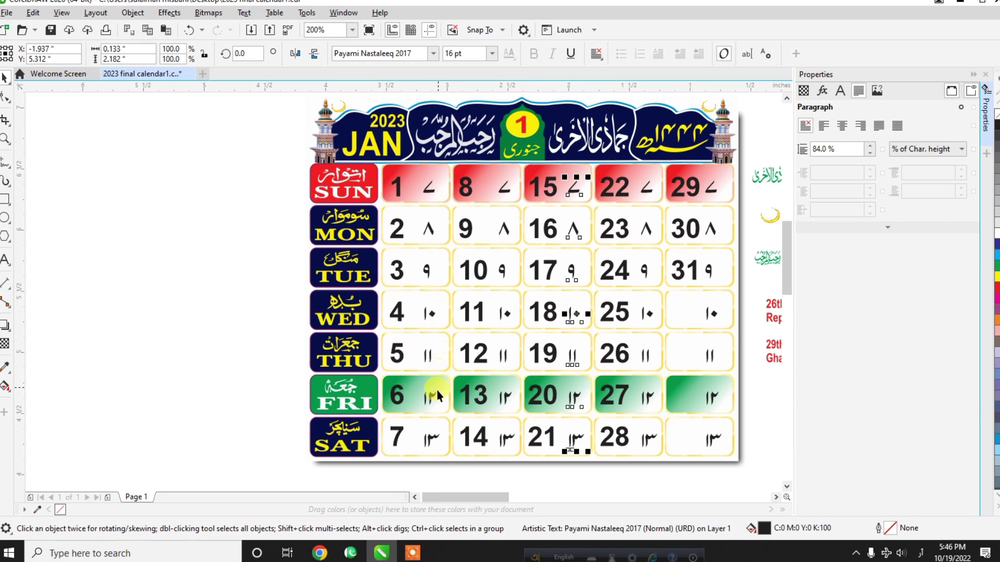
Fill the Urdu numerals in all five date columns with blue (C:100 M:100 Y:0 K:0)
click(432, 440)
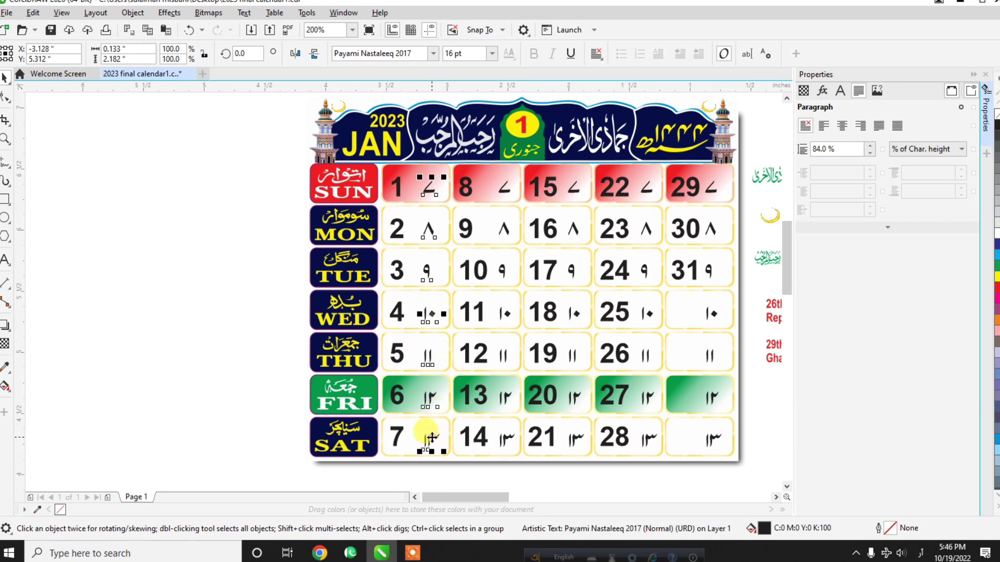
click(996, 245)
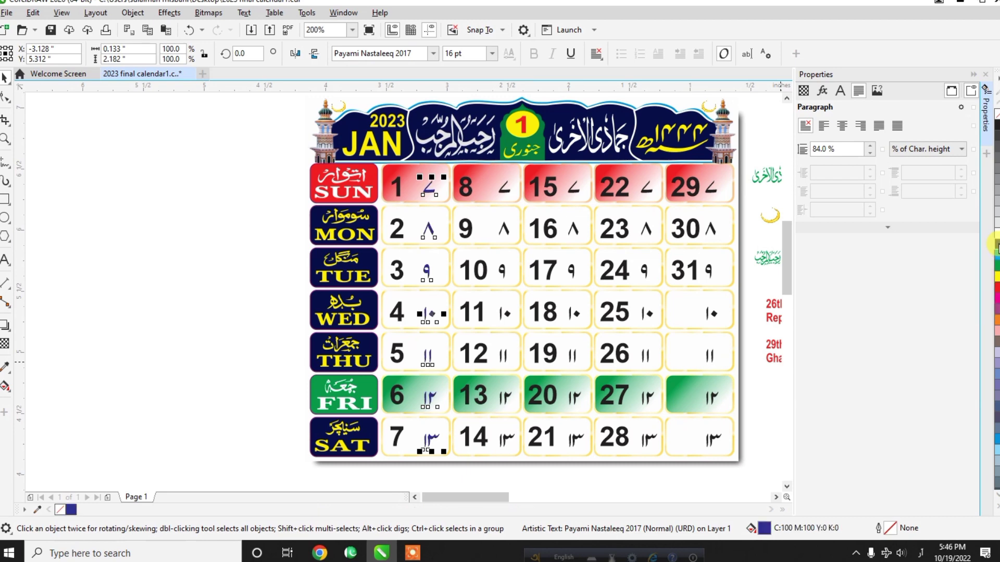
click(509, 394)
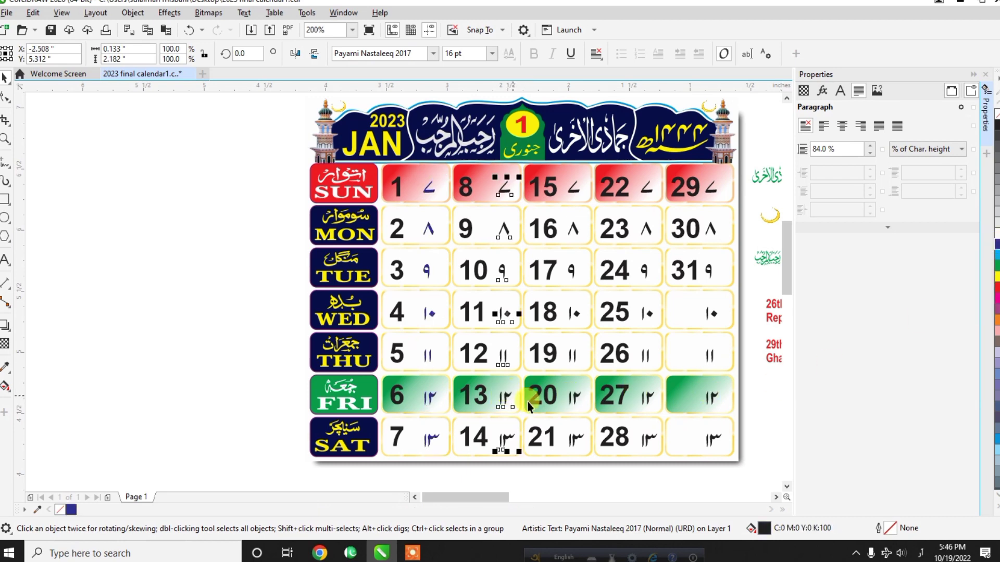
shift+click(576, 396)
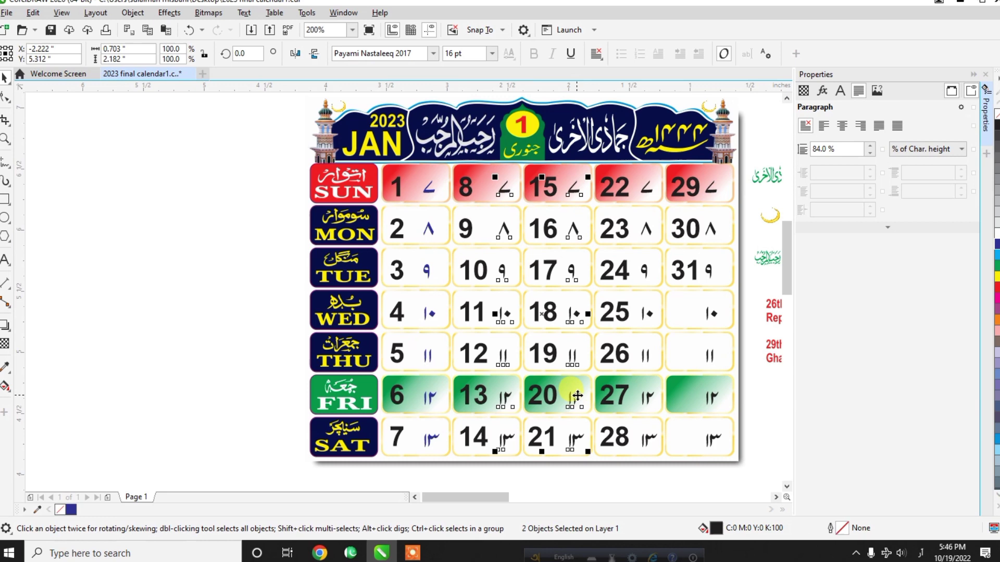
shift+click(647, 396)
shift+click(718, 421)
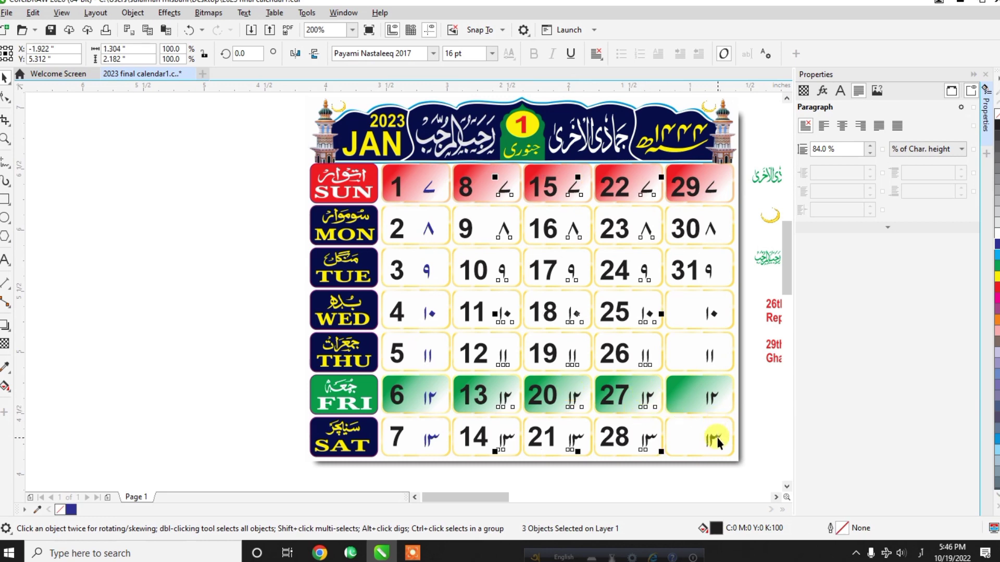
shift+click(718, 442)
click(997, 245)
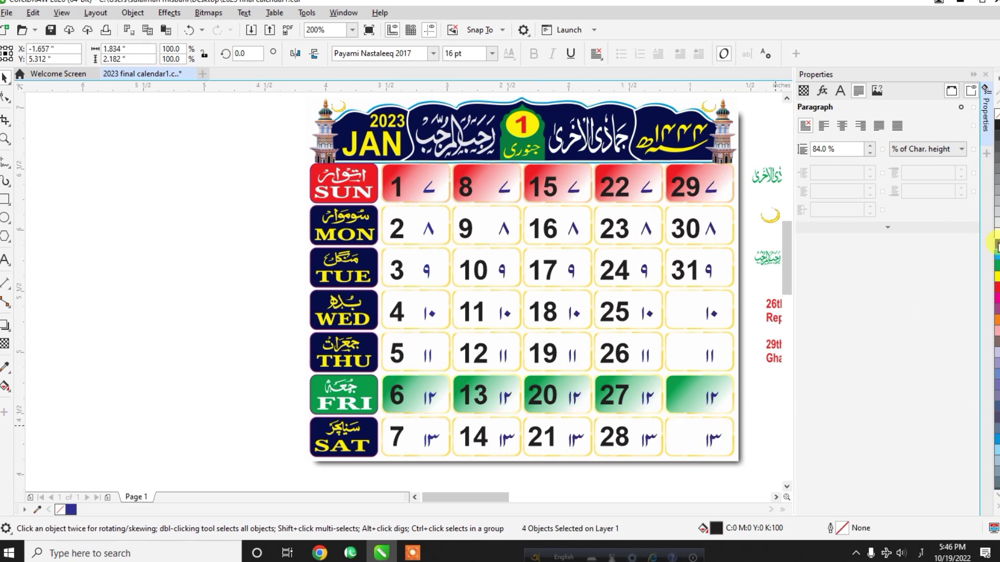
Replace the Urdu numerals in the second date column with ۱۴ to ۲۰, one per line beside dates 8 to 14
click(6, 260)
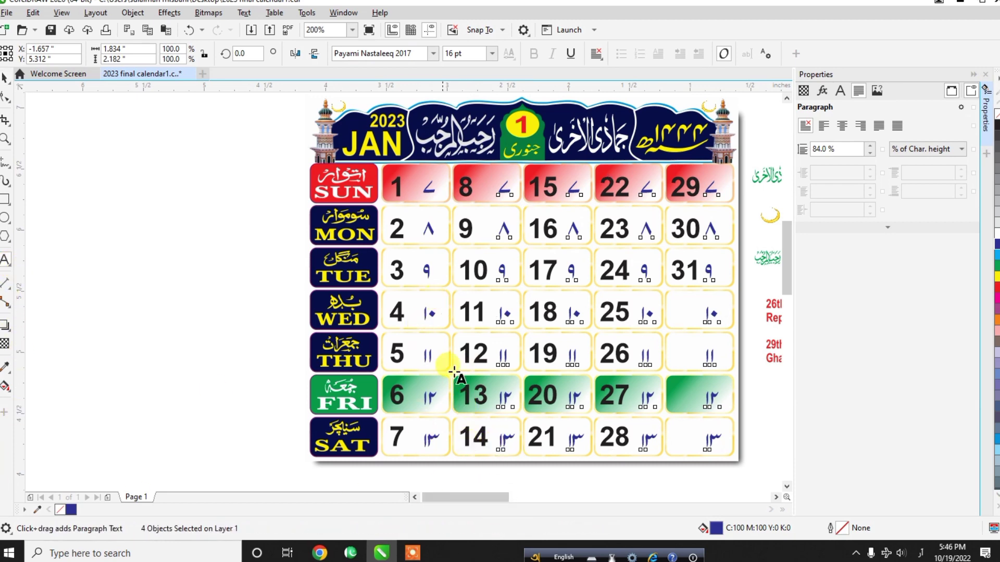
click(510, 442)
drag(512, 443, 486, 202)
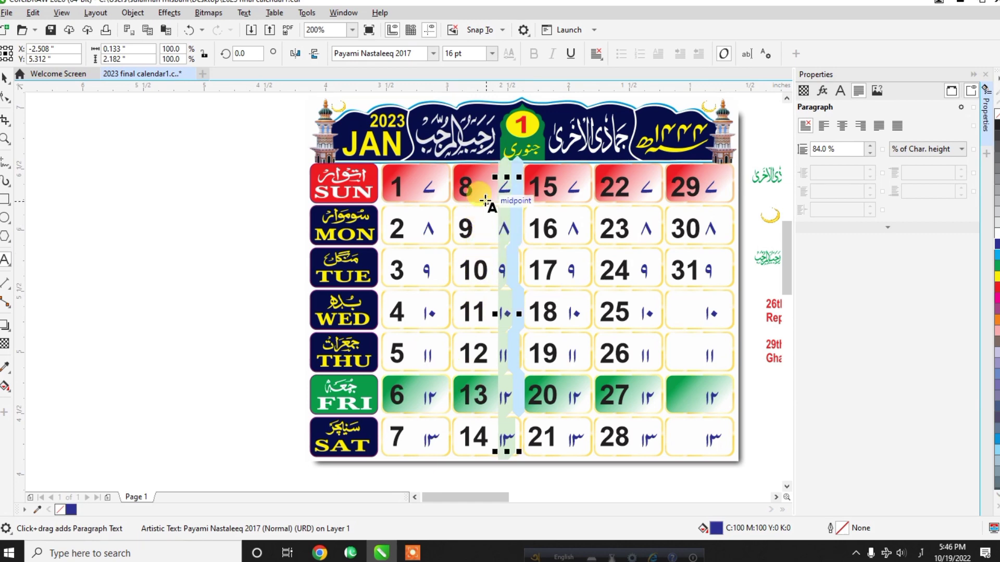
key(Delete)
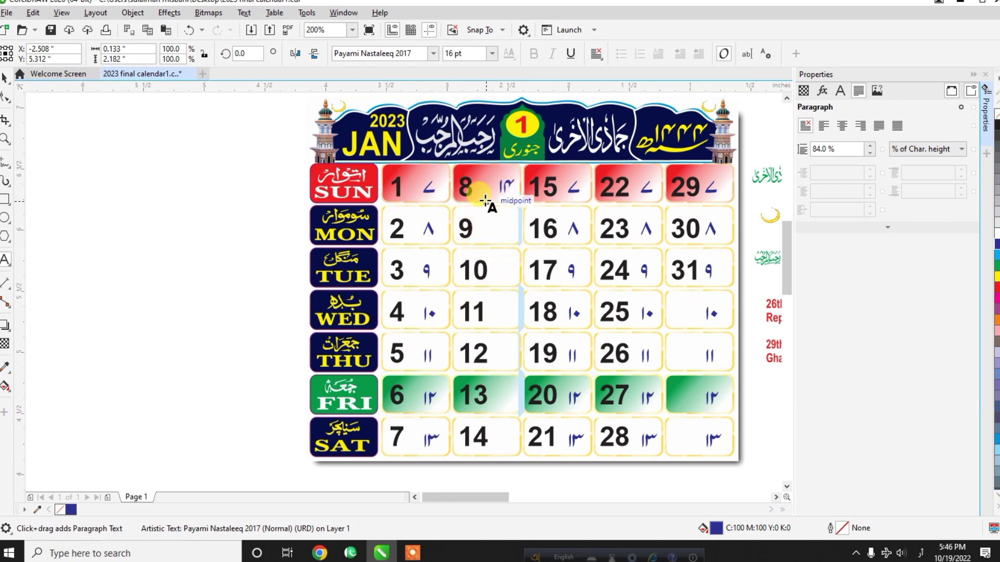
key(Return)
text(١)
text(۱۶)
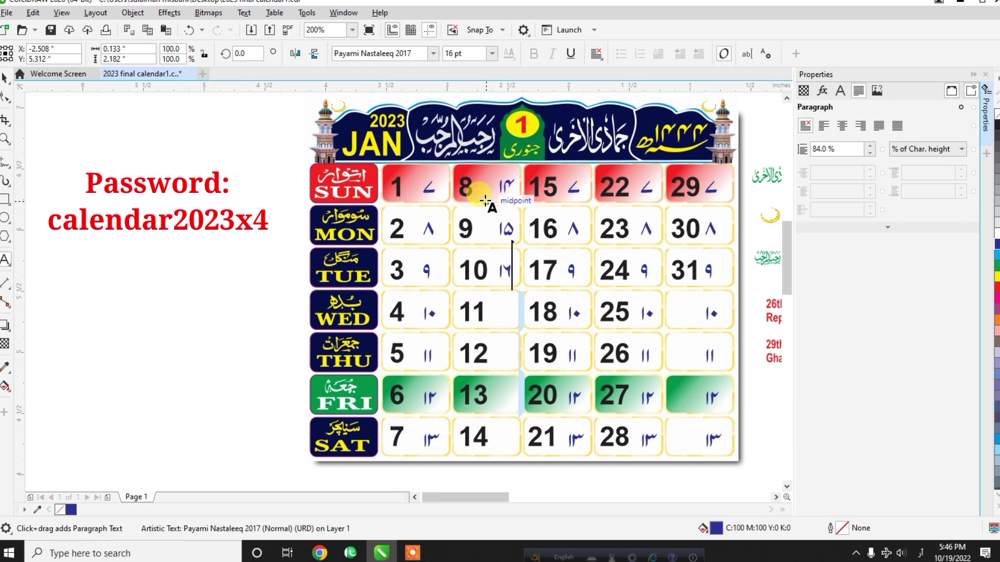
key(Return)
text(۱۷)
key(Return)
text(۱۸)
key(Return)
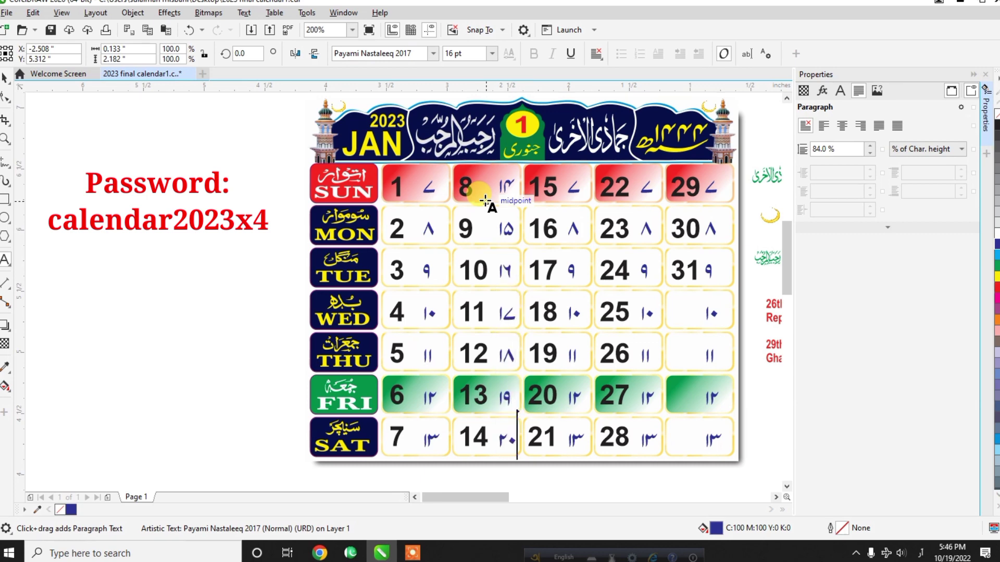
Replace the Urdu numerals in the third date column with ۲۱ to ۲۷, one per line beside dates 15 to 21
click(580, 440)
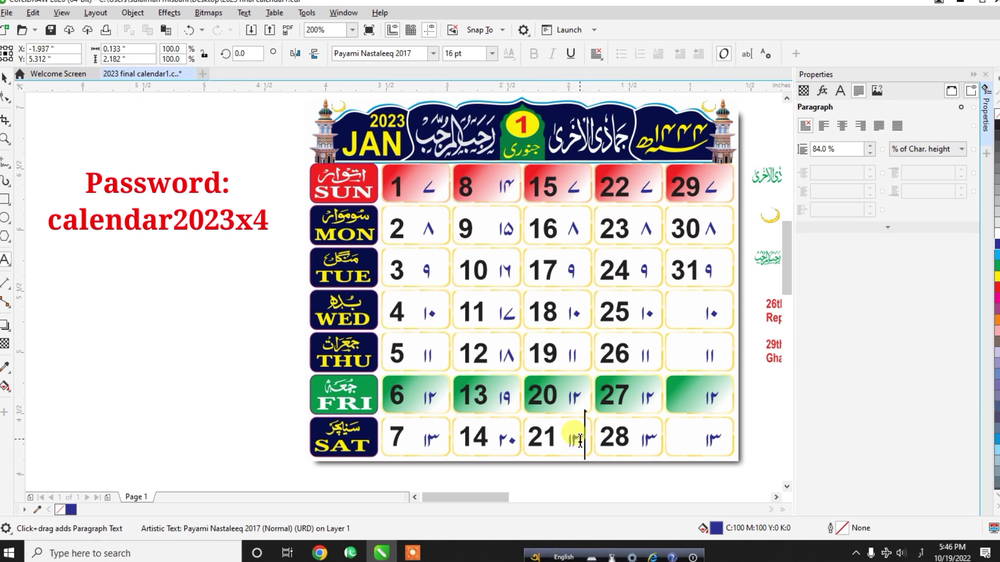
drag(580, 440, 556, 203)
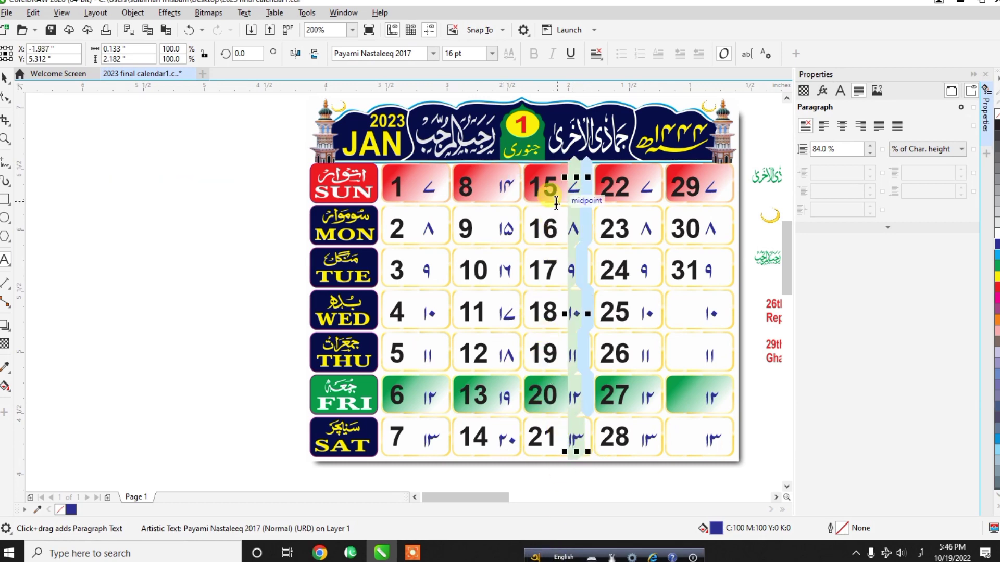
key(Delete)
text(۲۱ ۲۲)
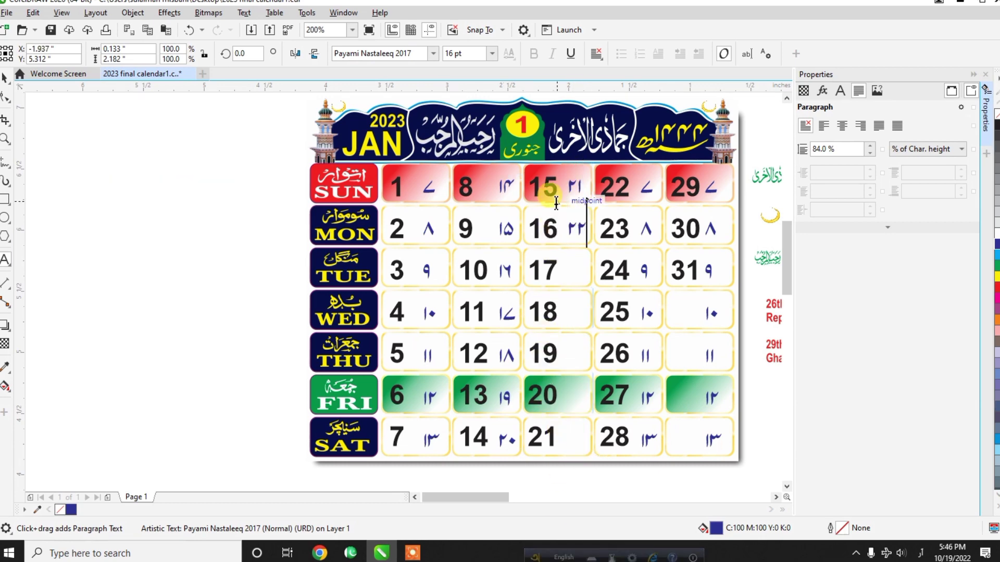
text( ۲۳ ۲۴ ۲۵ ۲۶ ۲۷)
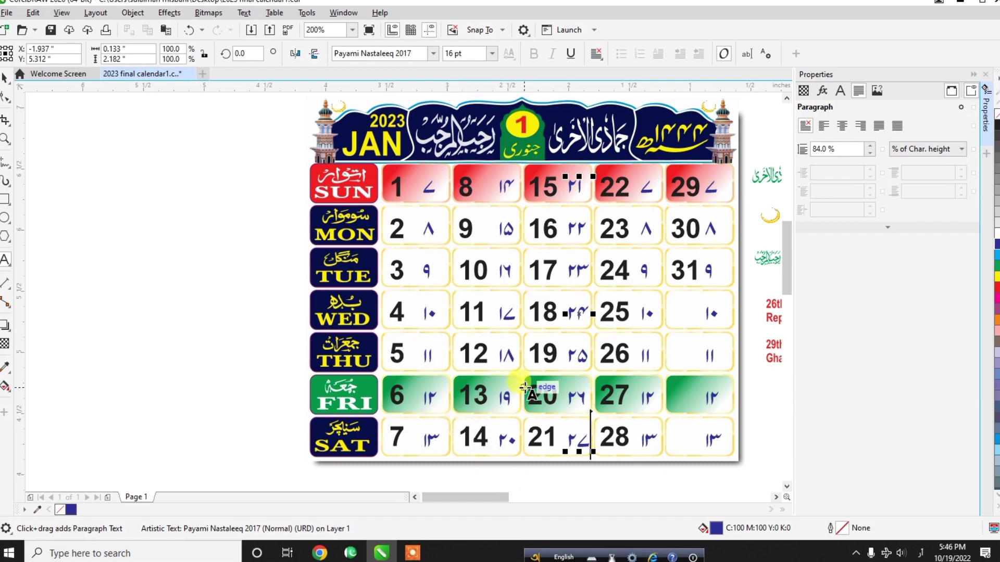
Examine the finished January grid on the calendar page for the Hijri dates in its last two columns
scroll(531, 388, down, 2)
scroll(481, 401, down, 1)
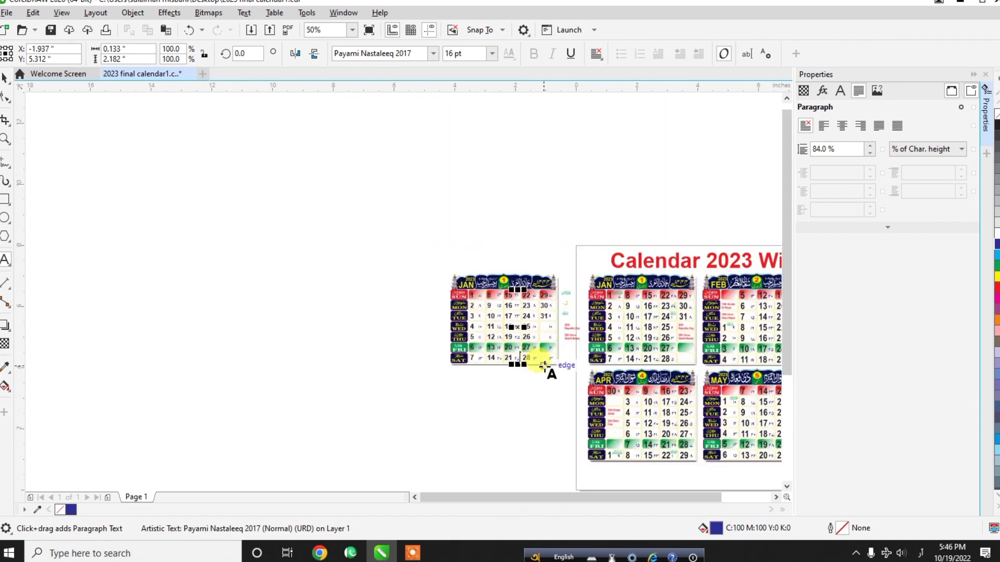
scroll(543, 382, up, 1)
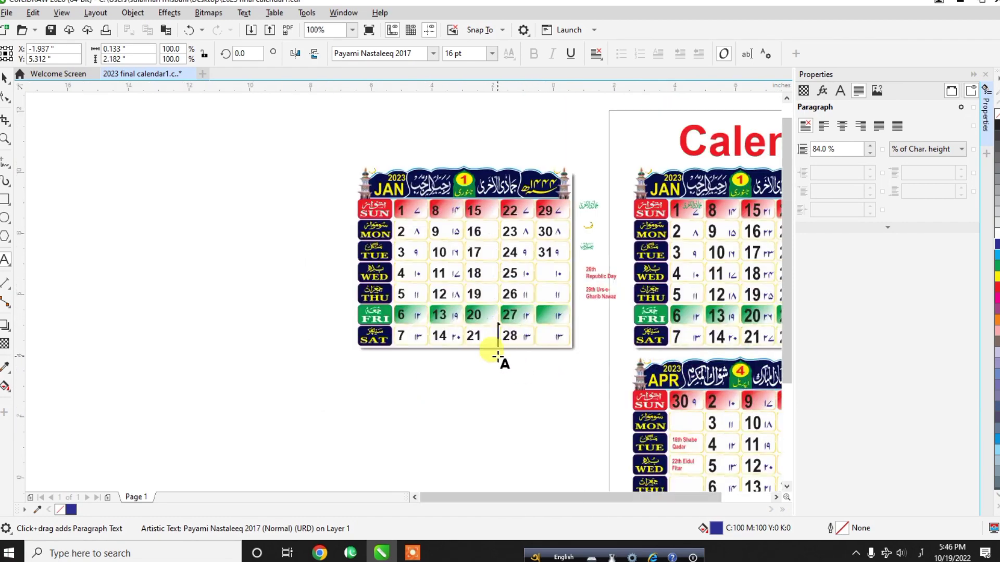
scroll(526, 351, down, 1)
scroll(536, 350, up, 1)
scroll(608, 326, down, 1)
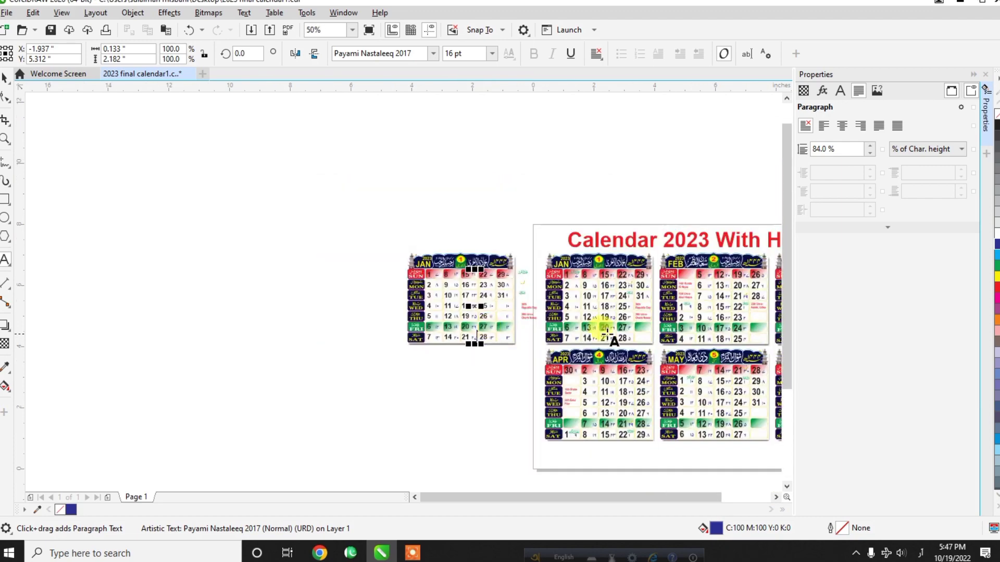
scroll(640, 335, up, 1)
scroll(638, 331, up, 1)
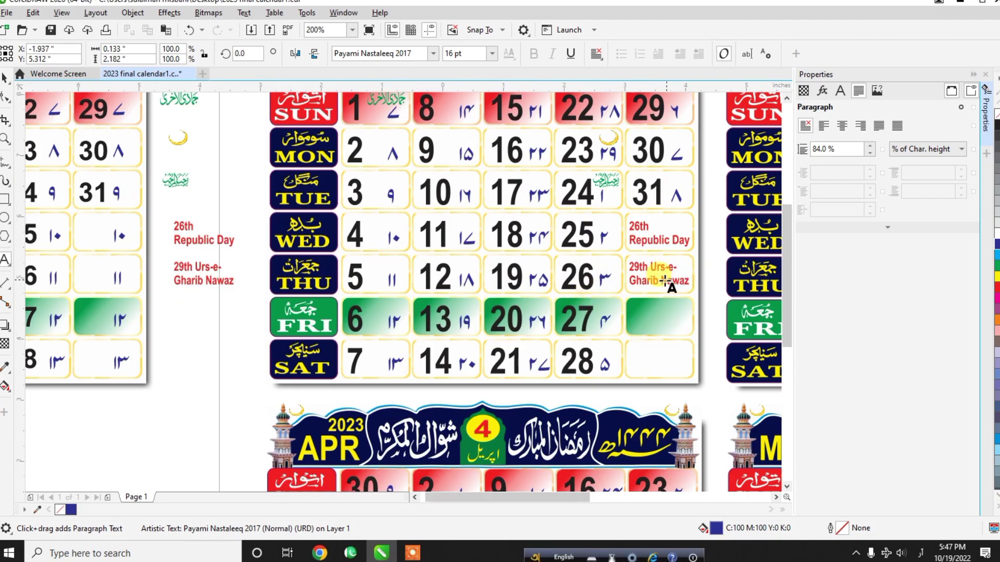
scroll(670, 281, down, 1)
scroll(313, 304, up, 1)
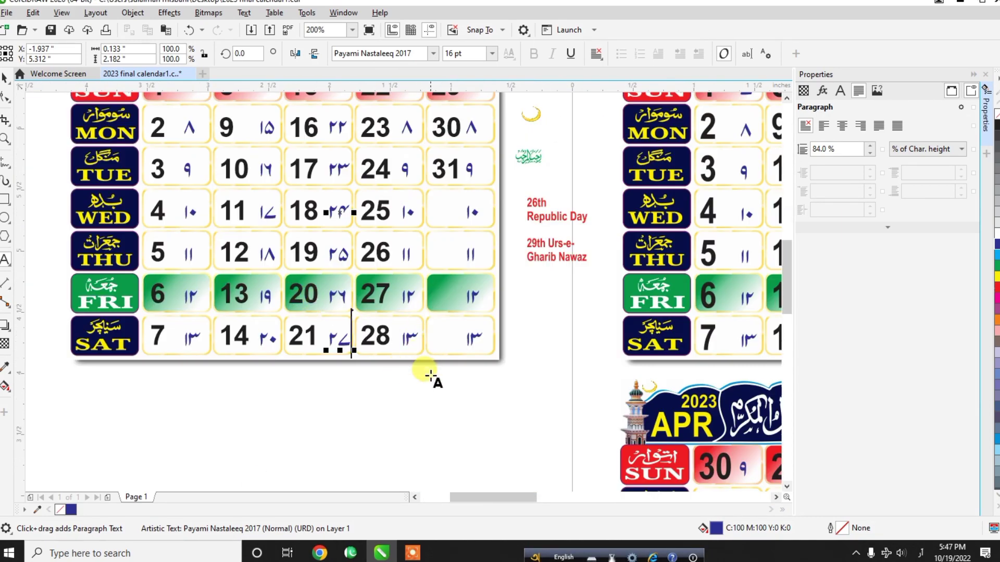
scroll(429, 375, down, 1)
scroll(402, 292, up, 1)
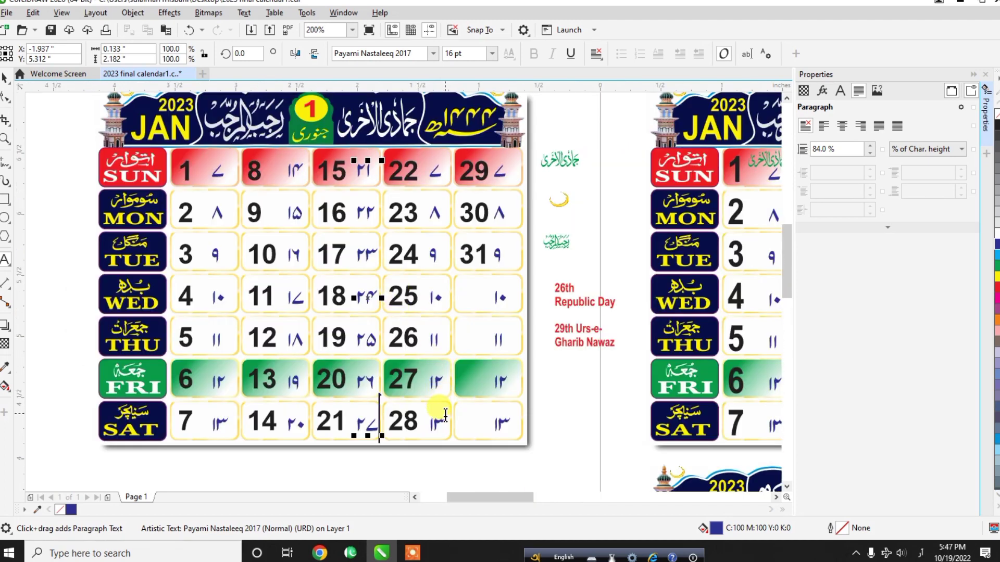
Replace the fourth column's Urdu numerals with ۲۸, ۲۹ and ۱ to ۵, one per line beside dates 22 to 28
drag(442, 421, 419, 178)
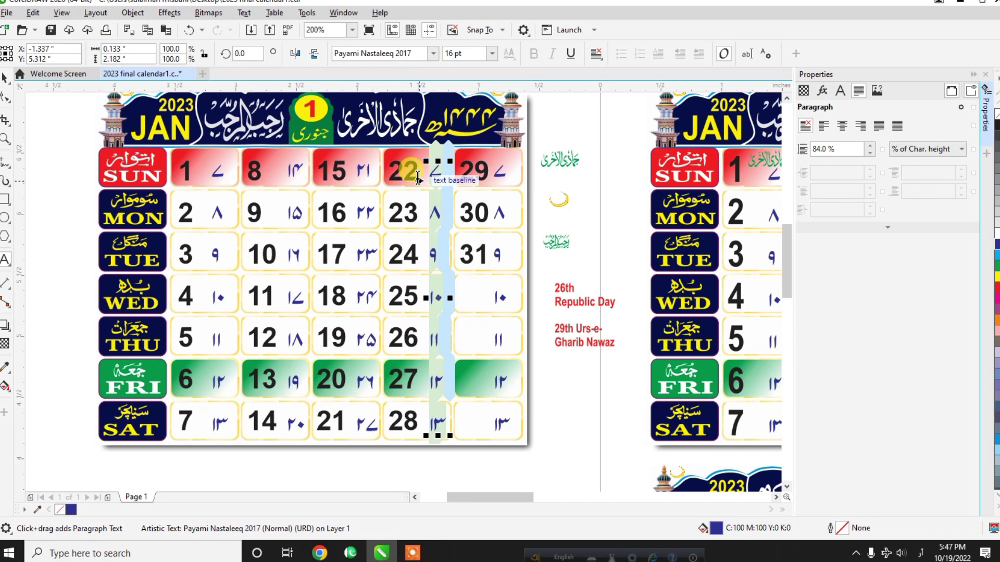
text(۲۸)
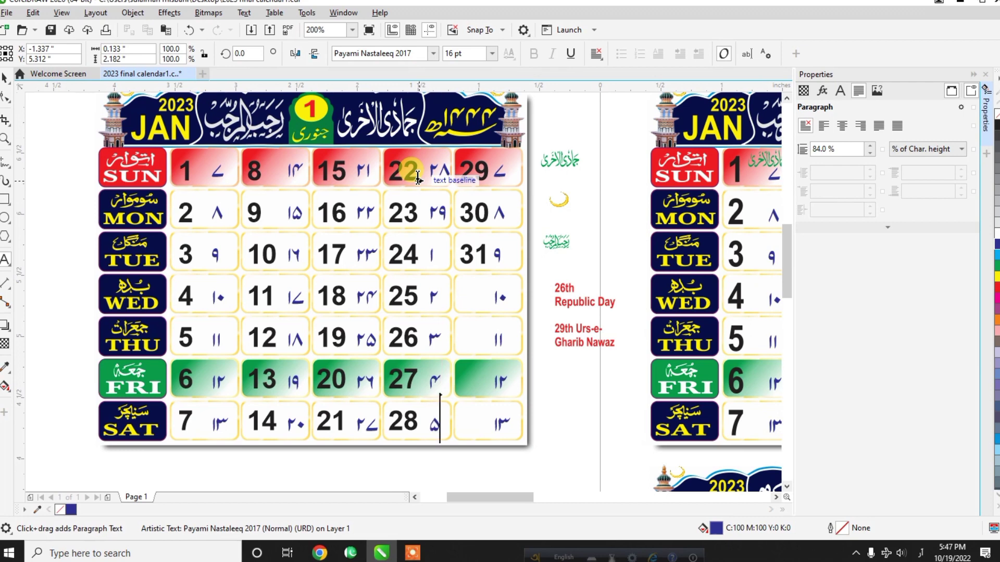
key(Escape)
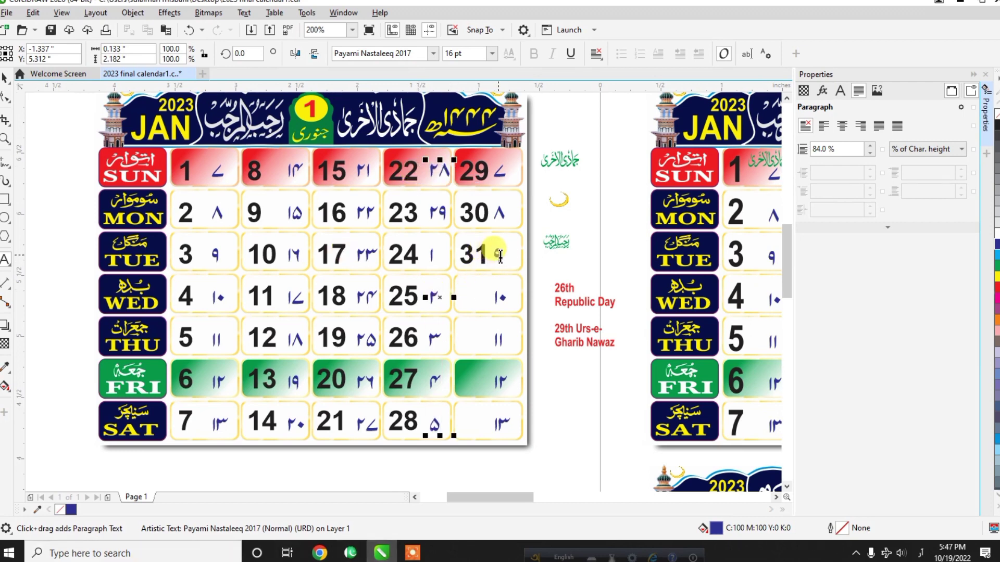
Replace the fifth column's Urdu numerals with ۶, ۷ and ۸, one per line beside dates 29 to 31
click(498, 422)
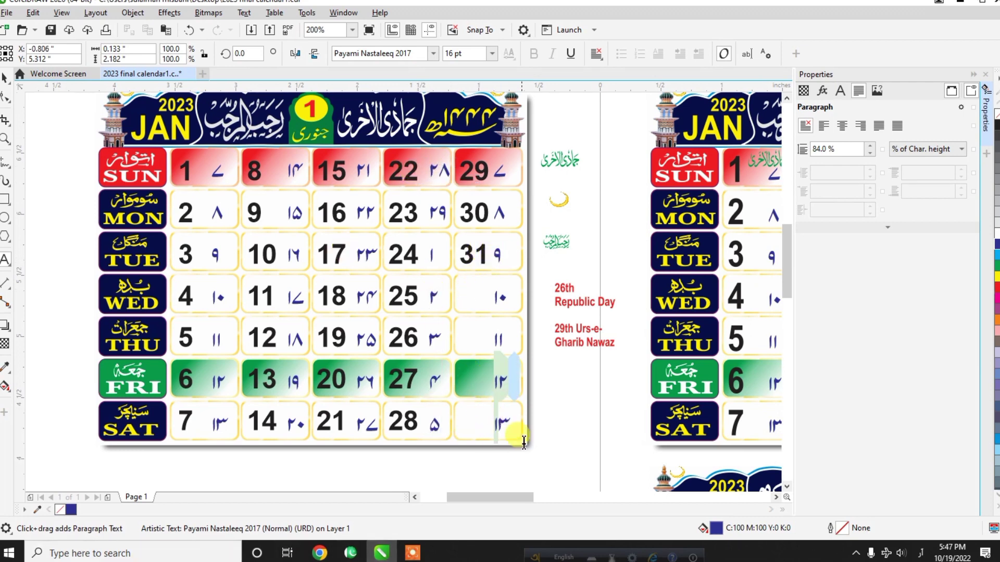
drag(508, 428, 473, 166)
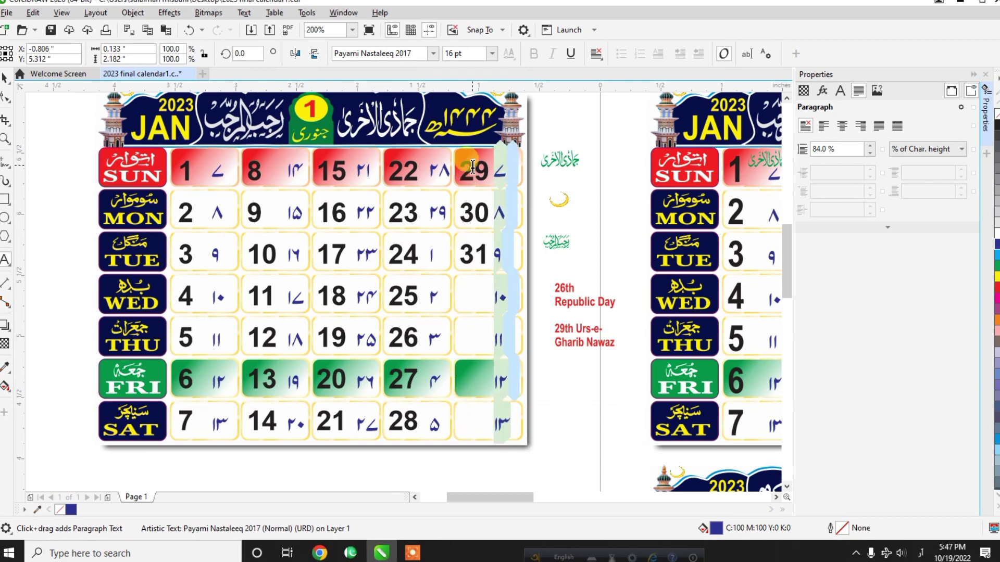
text(۶)
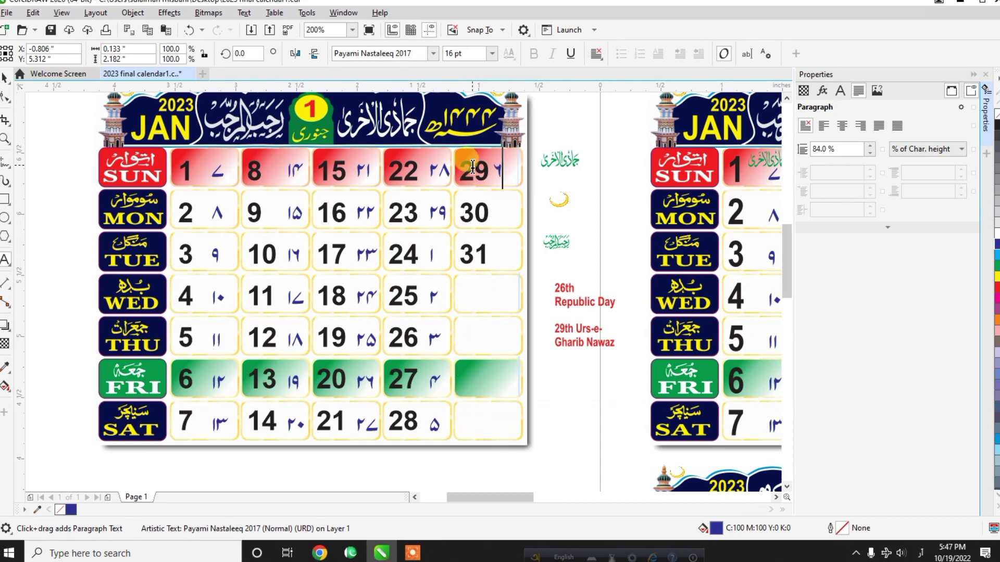
key(Return)
text(۷)
key(Return)
text(۸)
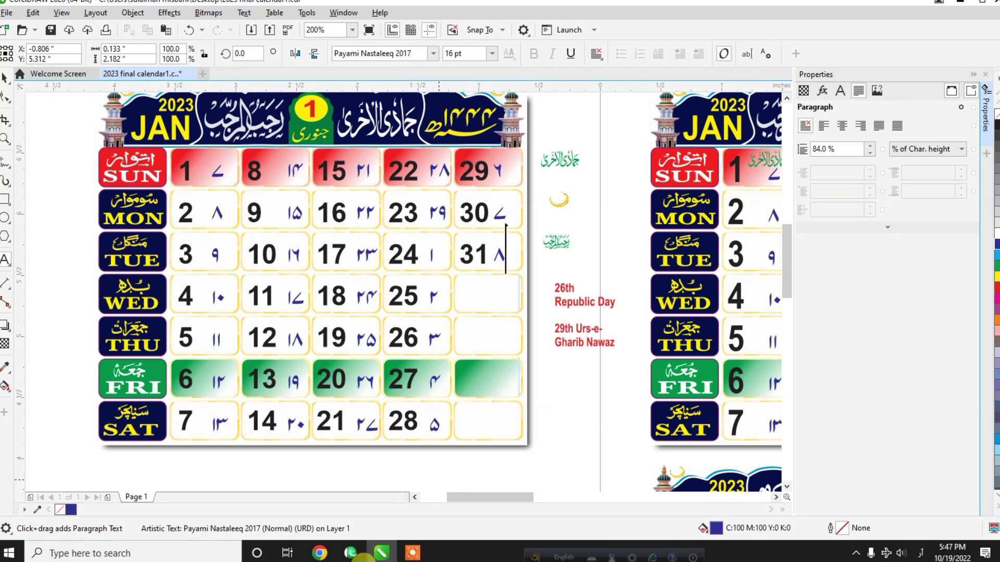
Place the green Jumada al-Akhira calligraphy above the ۷ in date 1's cell and reduce its height to about 0.137 inch
click(6, 78)
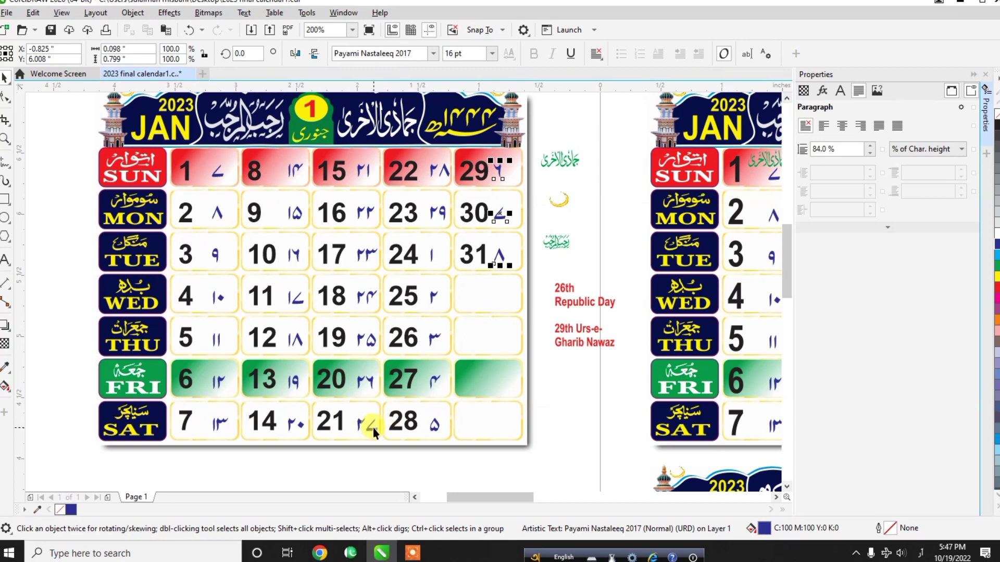
drag(567, 165, 216, 157)
scroll(216, 158, up, 4)
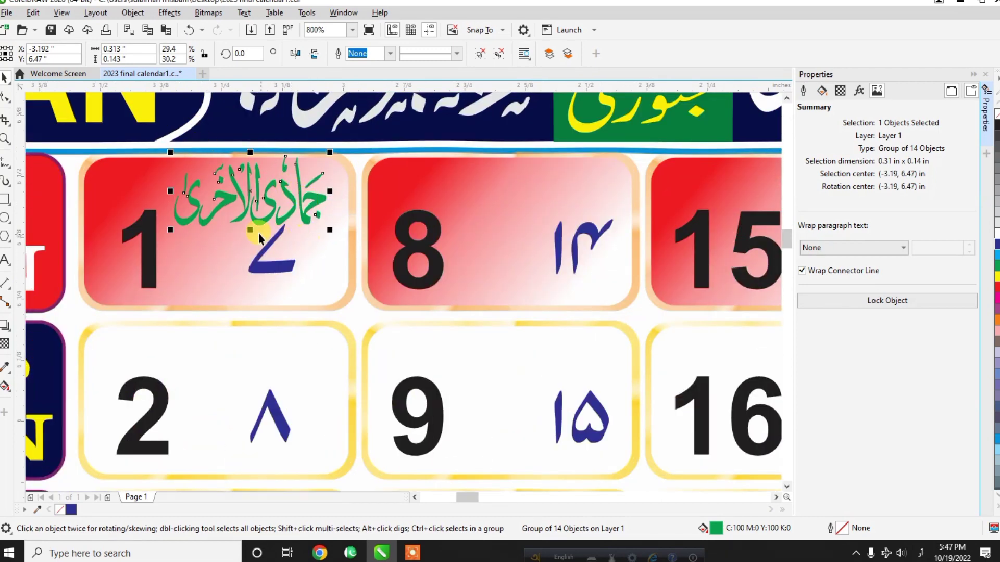
drag(249, 230, 249, 227)
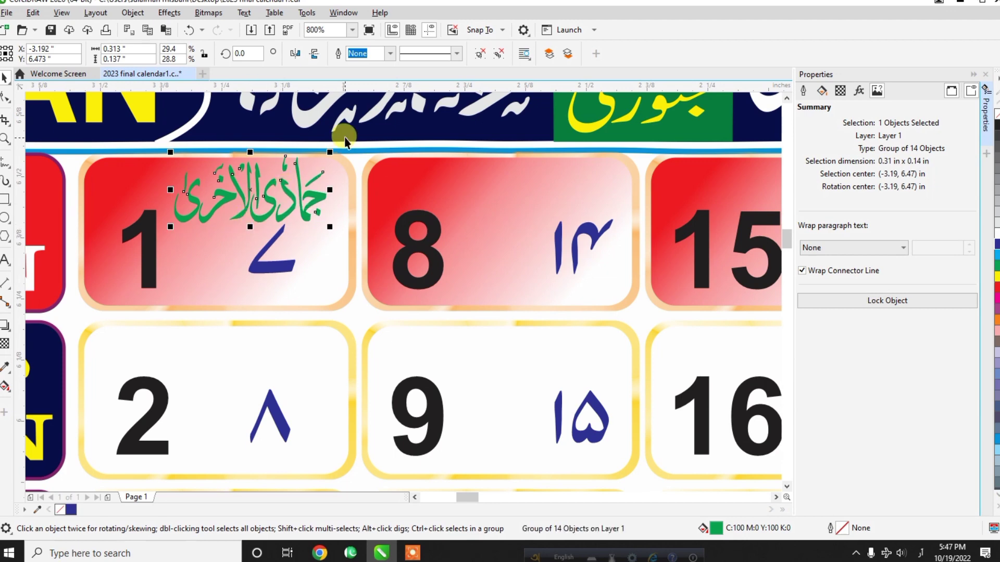
scroll(345, 141, down, 3)
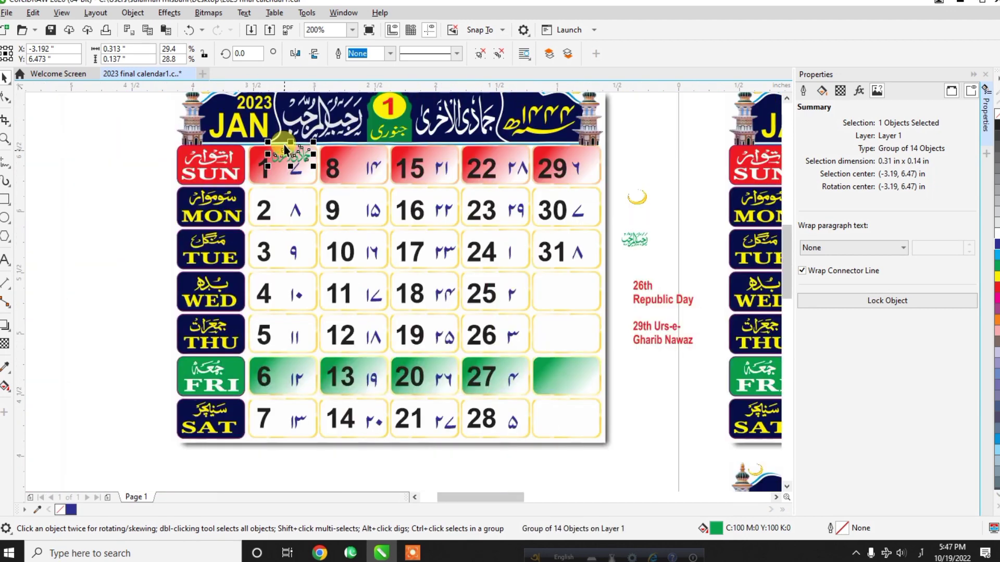
Move the green Rajab al-Murajjab calligraphy into date 24's cell, just above the ۱
click(638, 241)
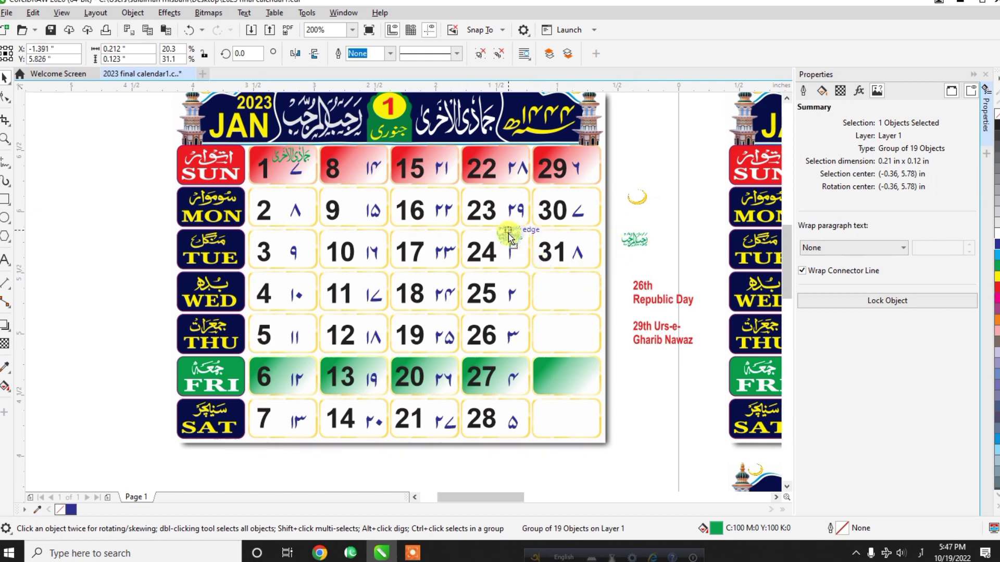
drag(508, 237, 527, 257)
scroll(509, 239, up, 3)
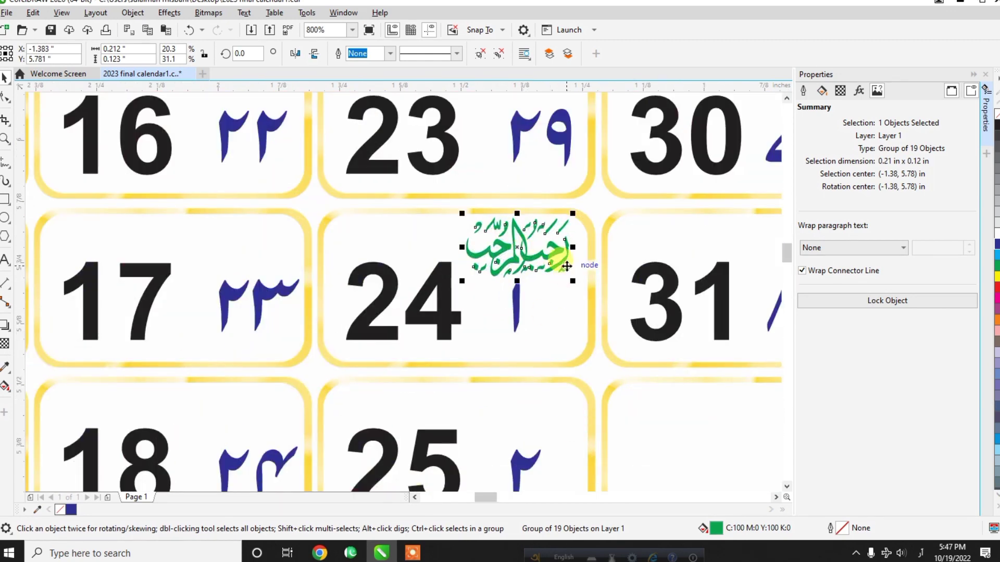
Move the golden crescent moon into date 23's cell, between the date and the ۲۹ near the cell's upper edge
scroll(567, 266, down, 2)
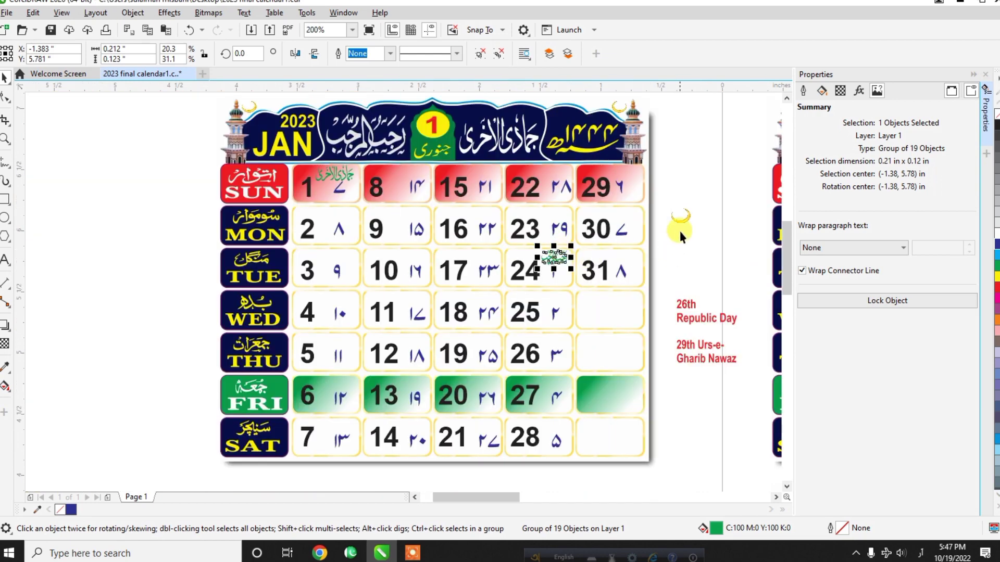
drag(681, 217, 563, 215)
scroll(551, 192, up, 2)
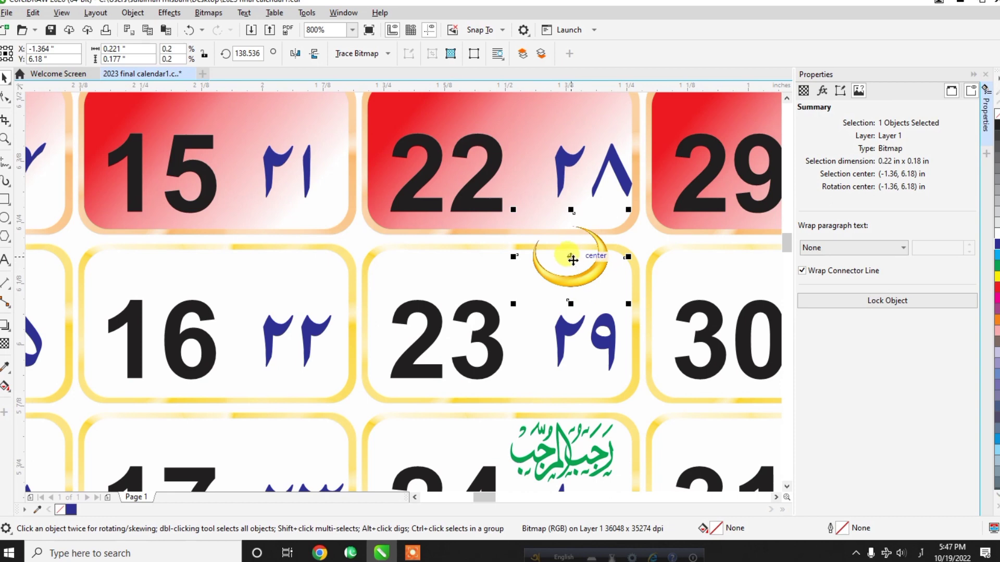
drag(573, 261, 536, 284)
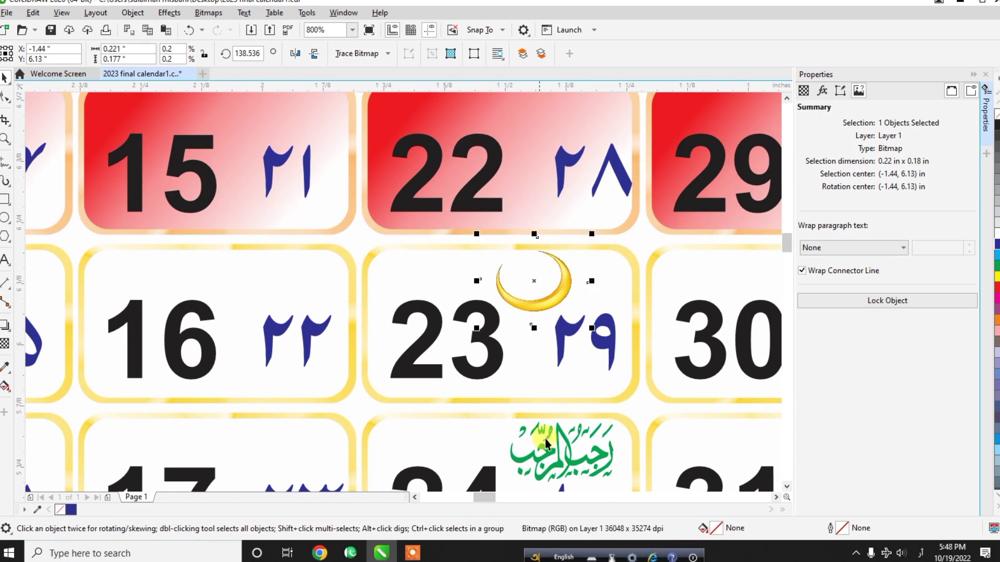
Move the red notes "29th Urs-e-Gharib Nawaz" and "26th Republic Day" into the fifth column's empty Thursday and Wednesday cells
scroll(552, 285, down, 2)
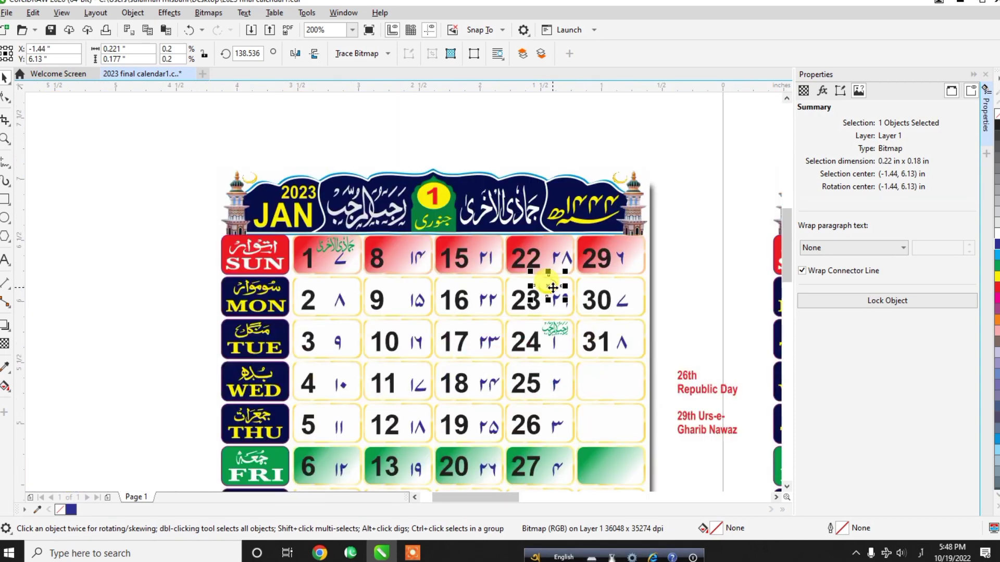
click(700, 398)
scroll(706, 441, up, 1)
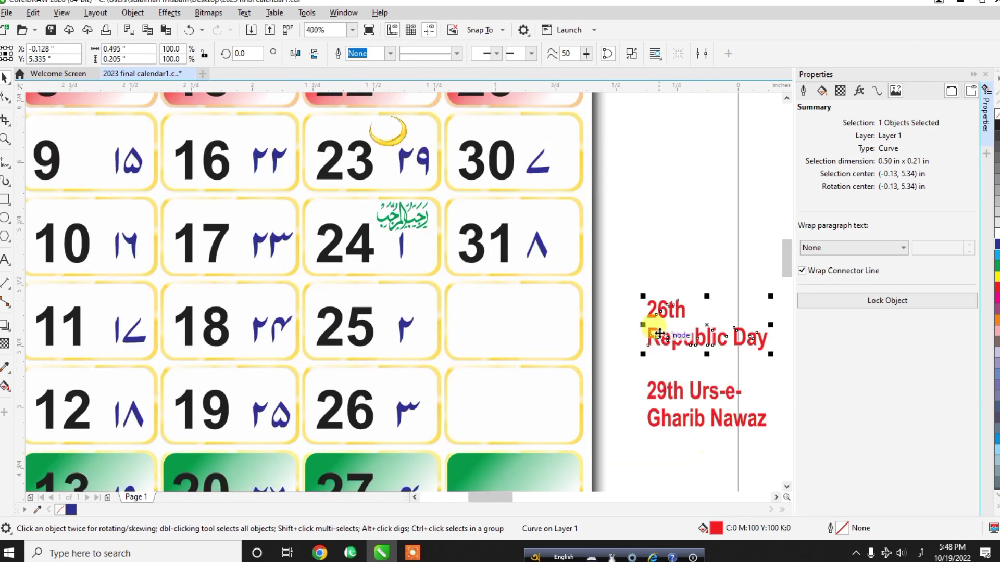
click(697, 424)
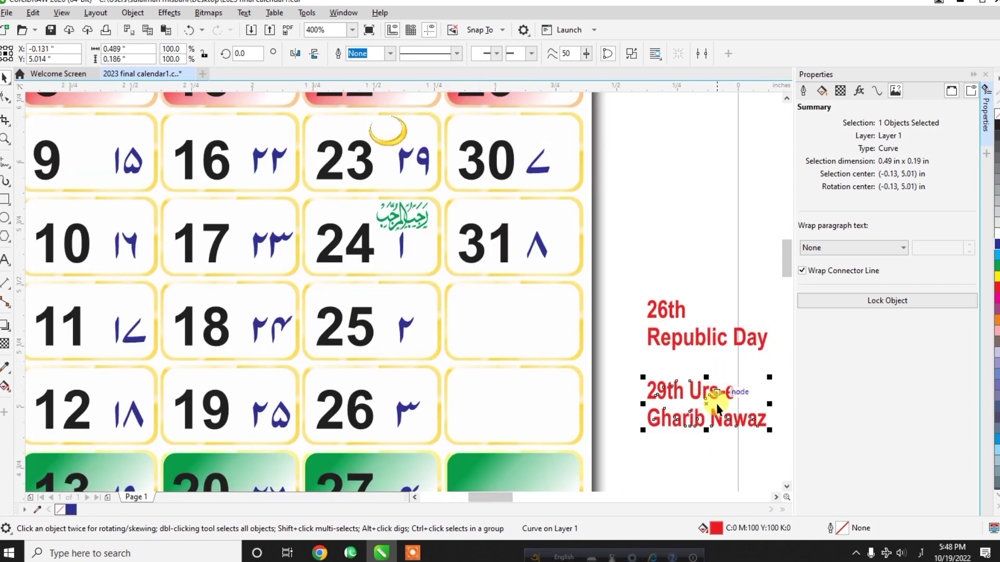
drag(699, 400, 518, 405)
drag(703, 335, 510, 329)
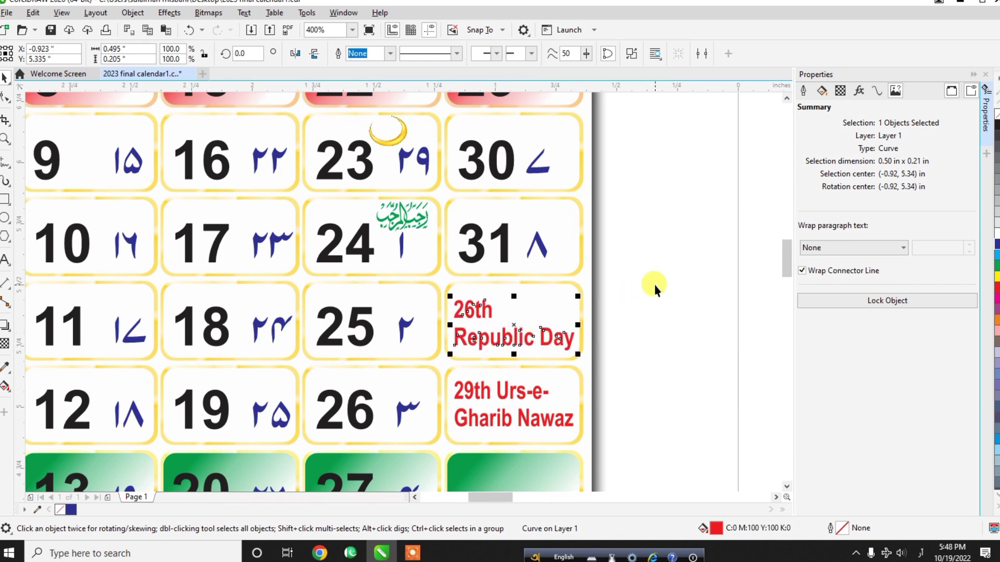
Duplicate the whole completed January calendar horizontally, placing the copy about 5.1 inches to the left of the original
scroll(654, 284, down, 2)
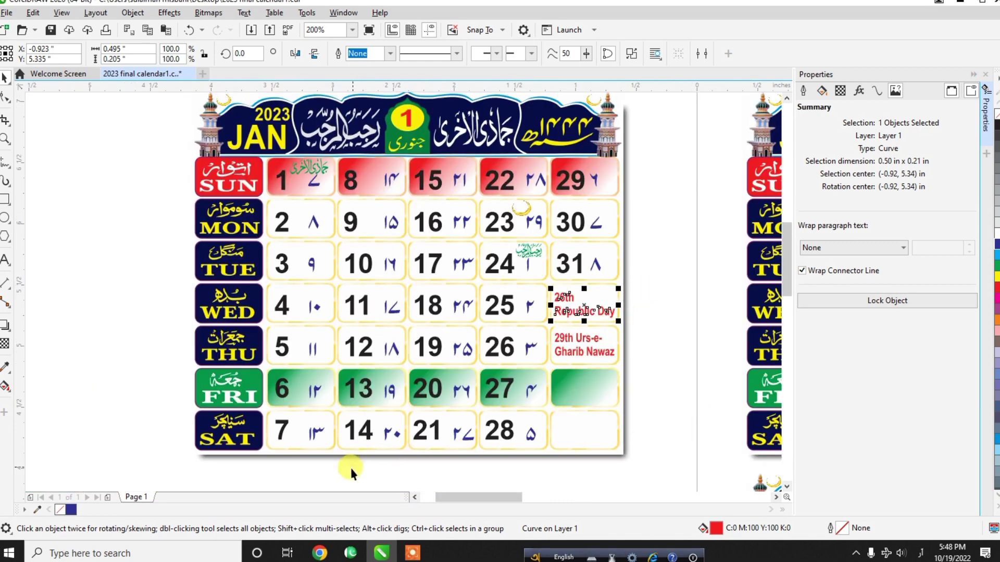
click(372, 477)
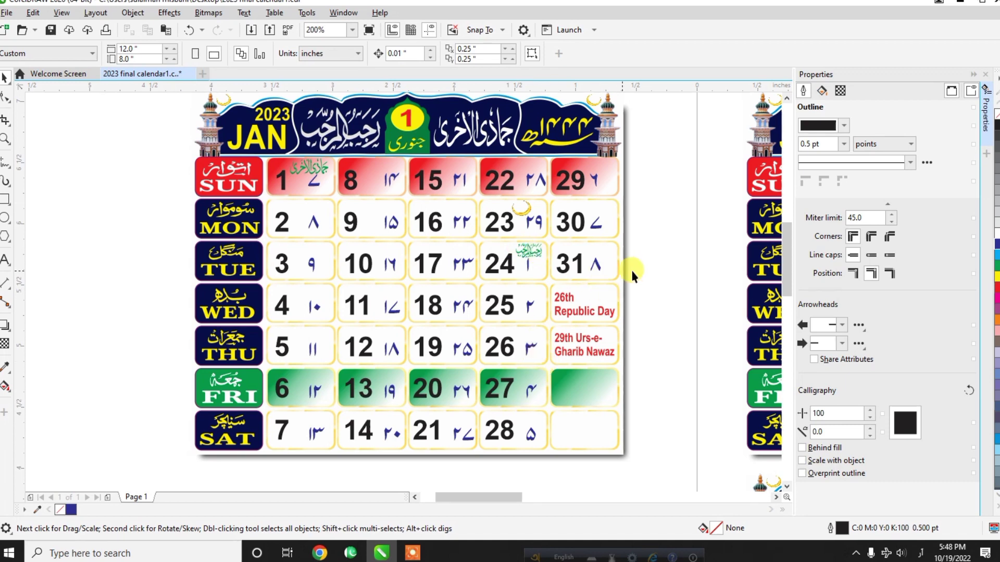
scroll(638, 267, down, 2)
drag(352, 147, 661, 386)
drag(529, 276, 224, 278)
key(ctrl+z)
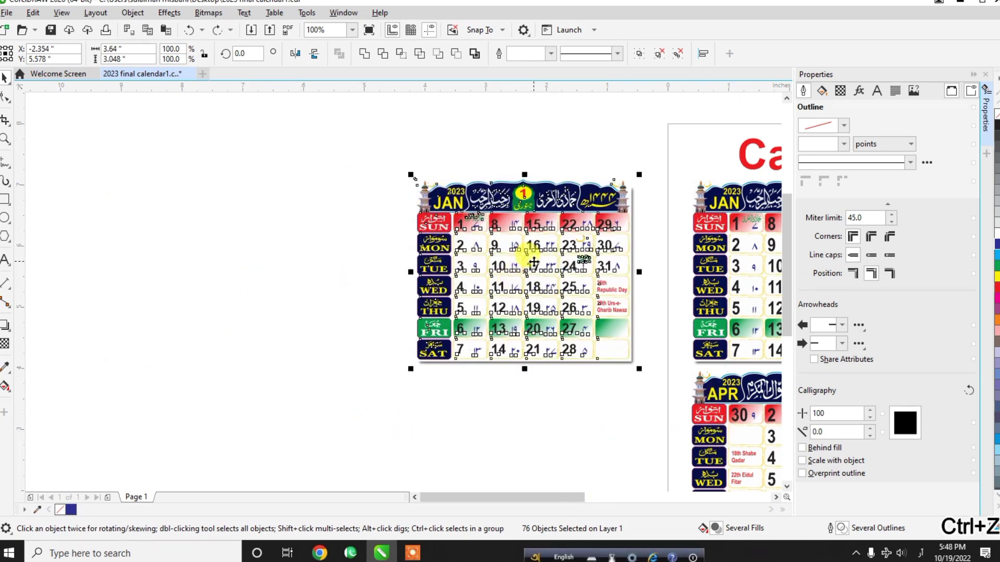
drag(523, 255, 224, 238)
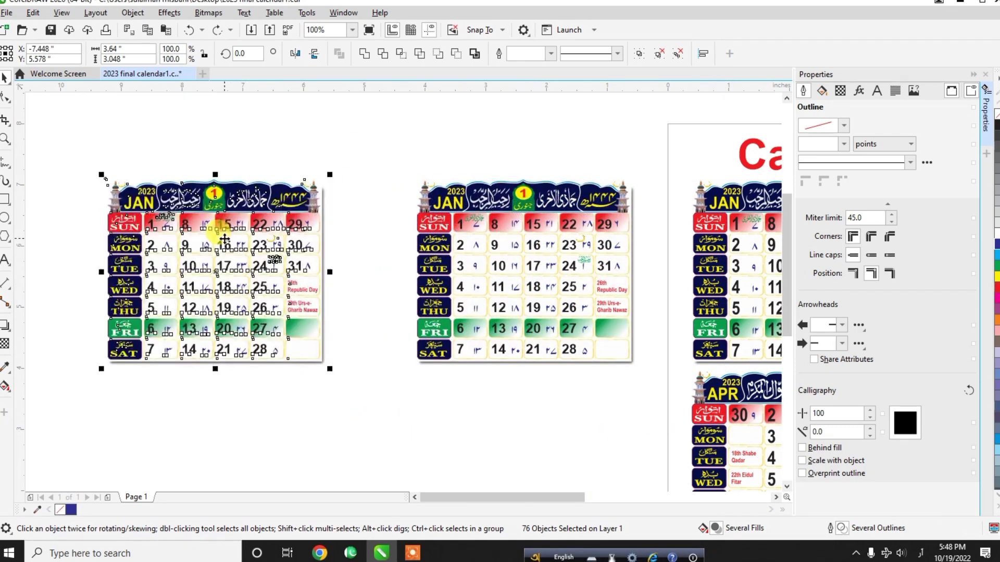
click(358, 258)
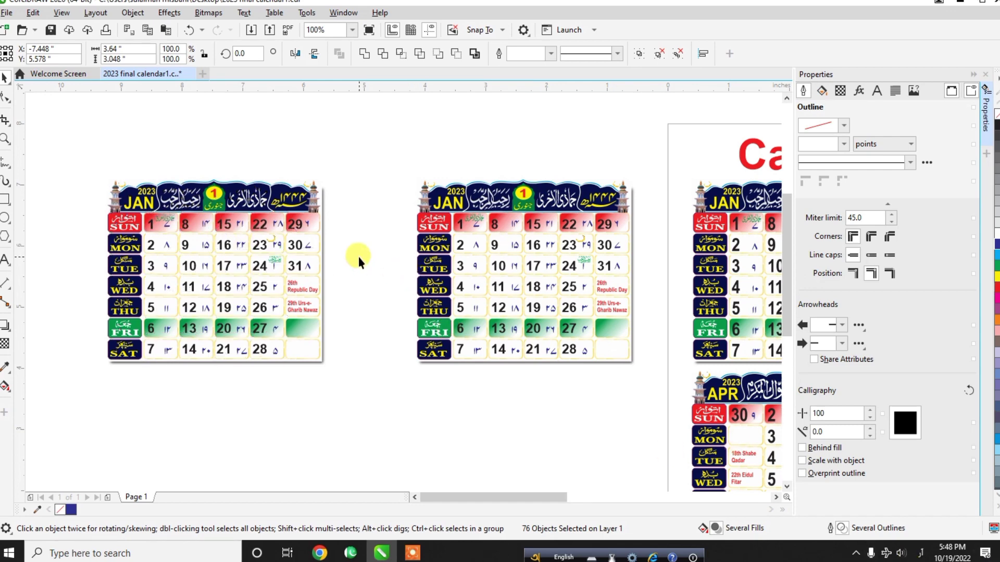
Group all objects of the January calendar's left copy into a single object
click(464, 267)
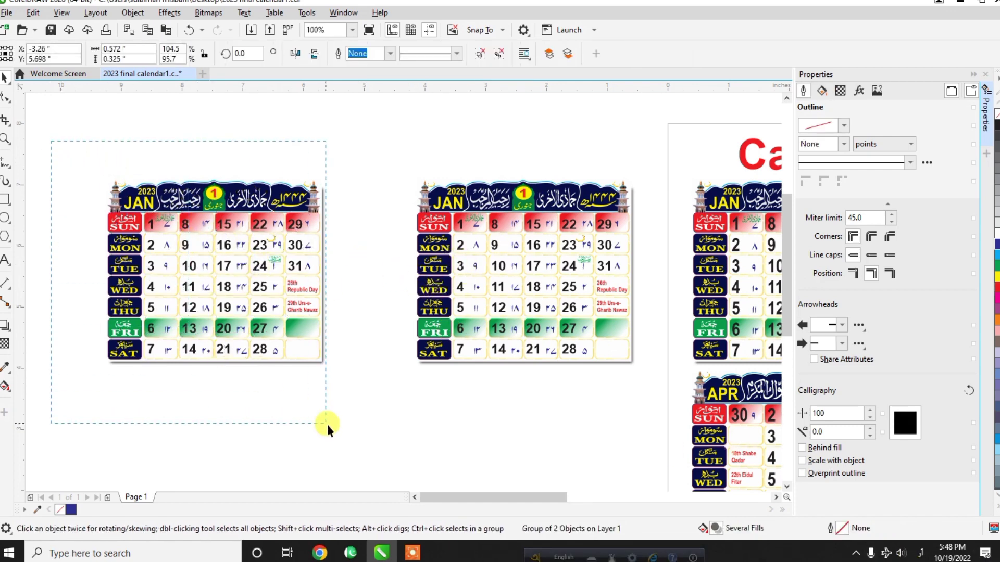
drag(327, 424, 332, 429)
key(ctrl+g)
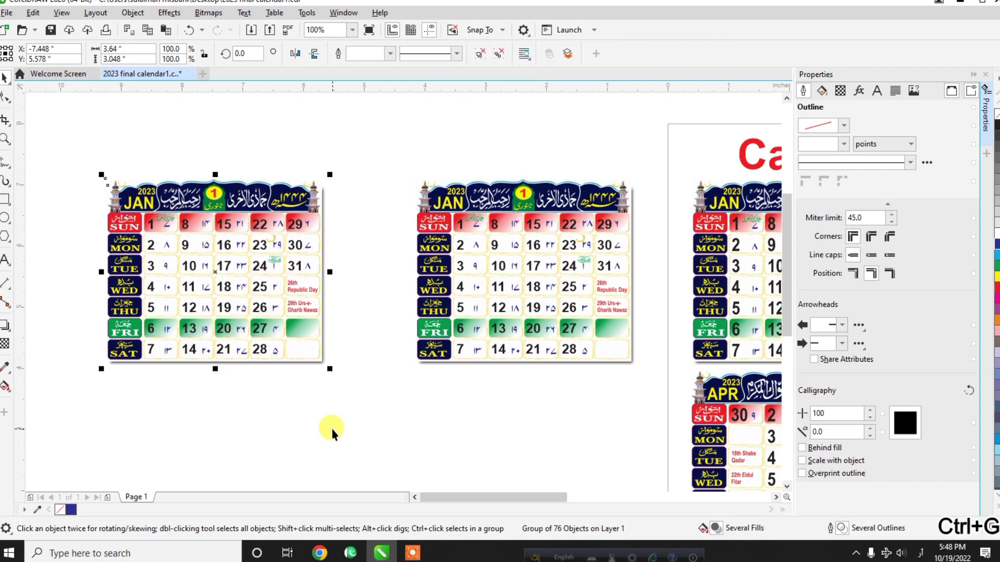
Select the yellow JAN month title in the header of the ungrouped January calendar
click(431, 336)
click(461, 286)
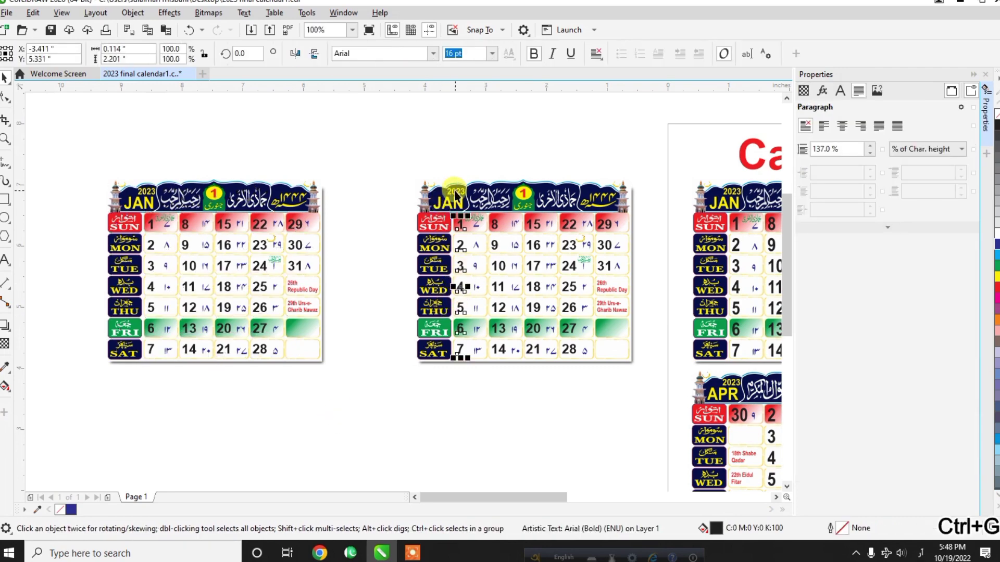
scroll(455, 195, up, 1)
click(462, 206)
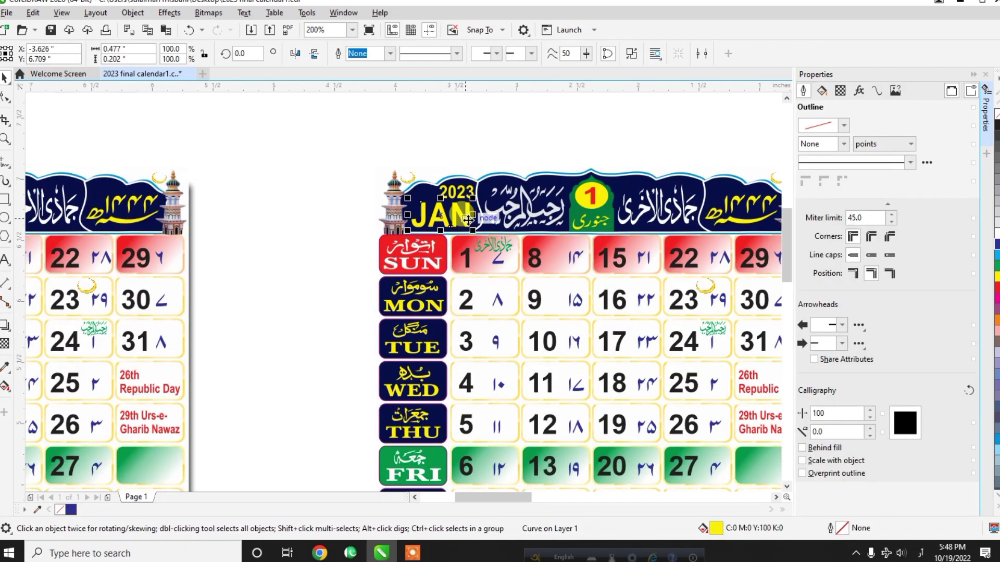